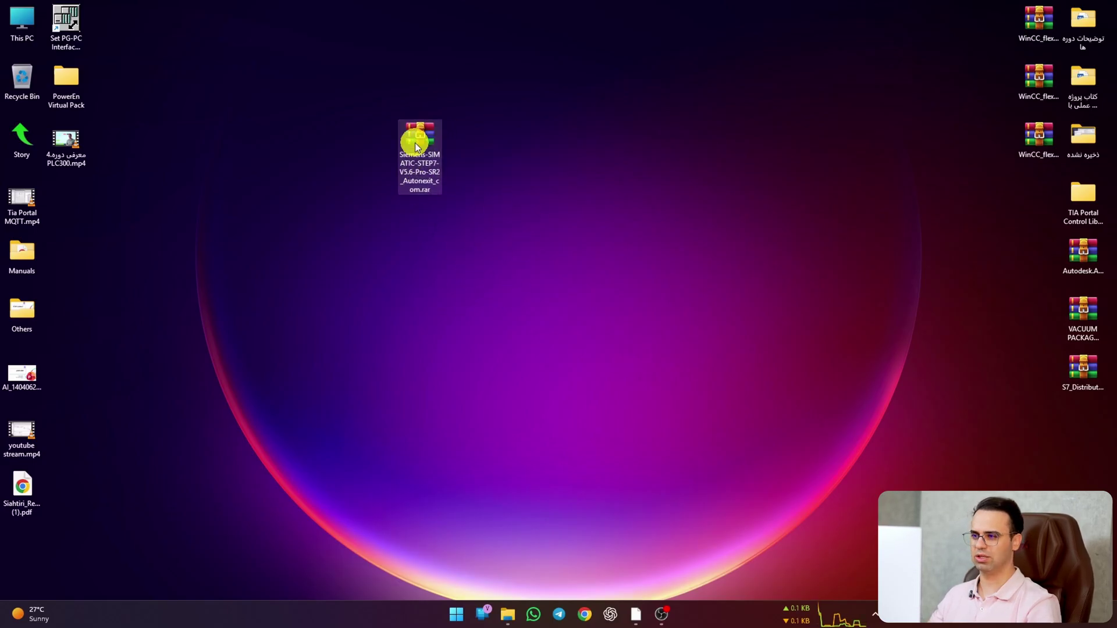
Step: Open the STEP 7 archive's context menu and dismiss it without choosing an action
right_click(415, 143)
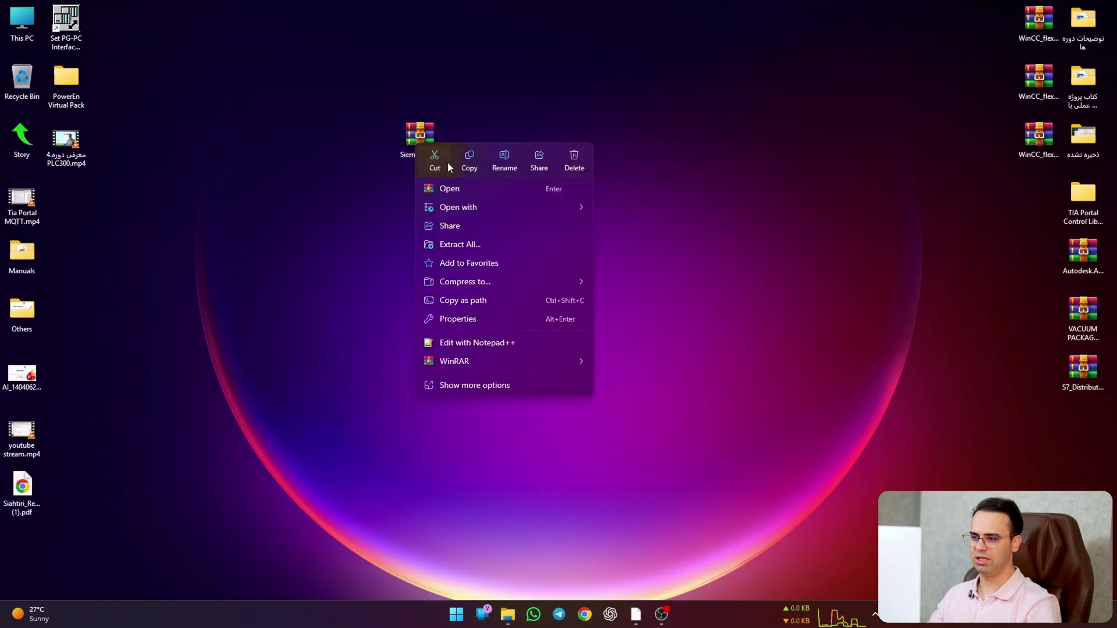
mouse_move(563, 356)
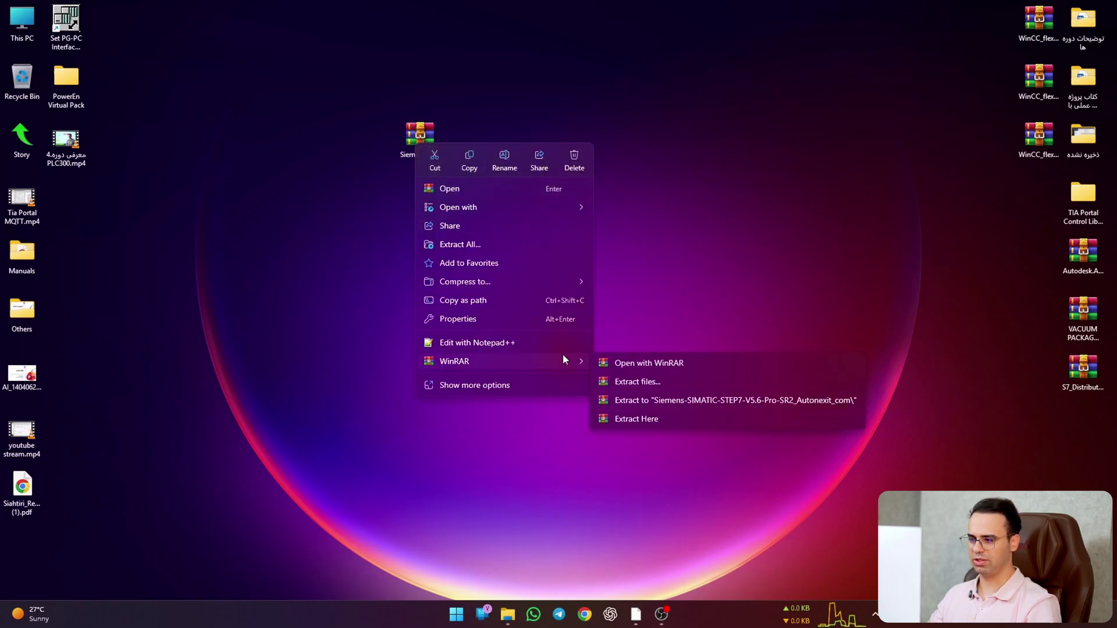
left_click(488, 436)
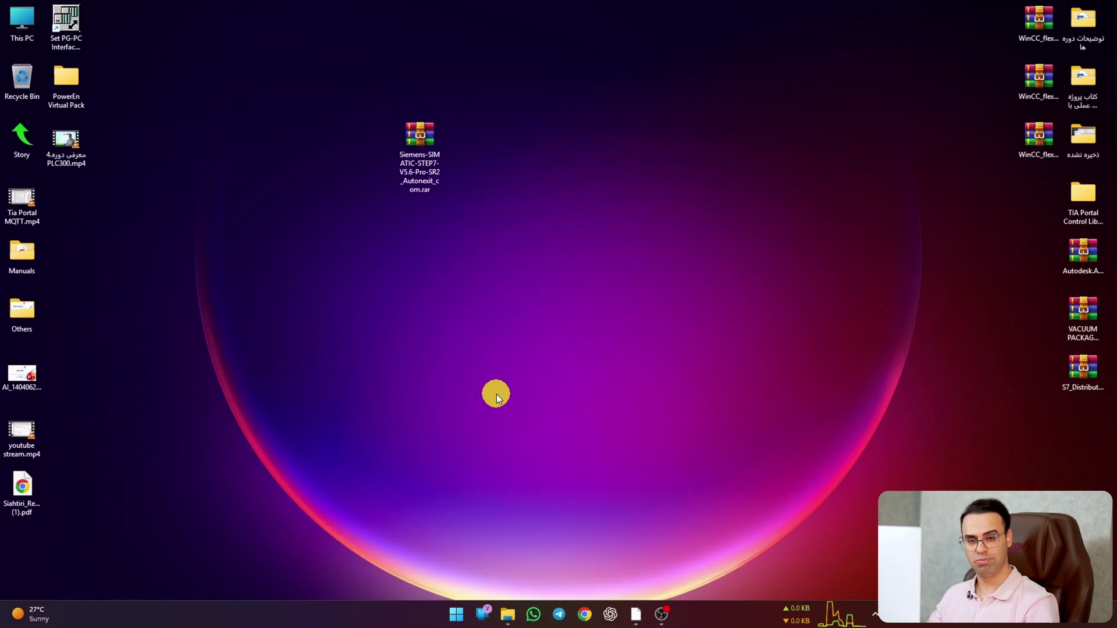
Step: Turn off Real-time protection under Windows Security's Virus & threat protection settings
left_click(456, 615)
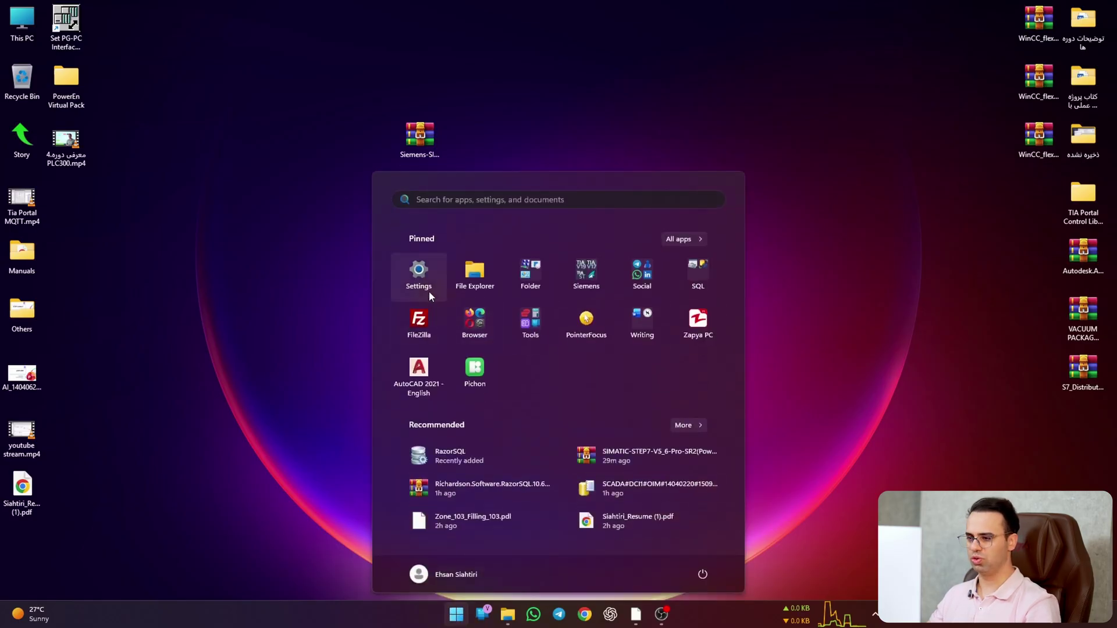
left_click(421, 282)
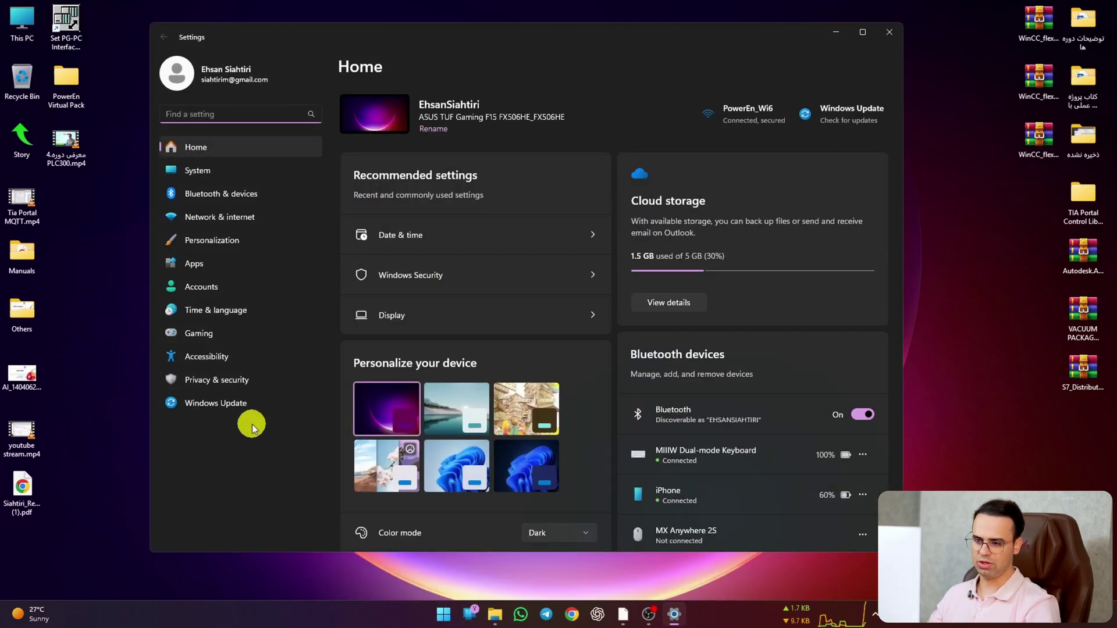
left_click(265, 386)
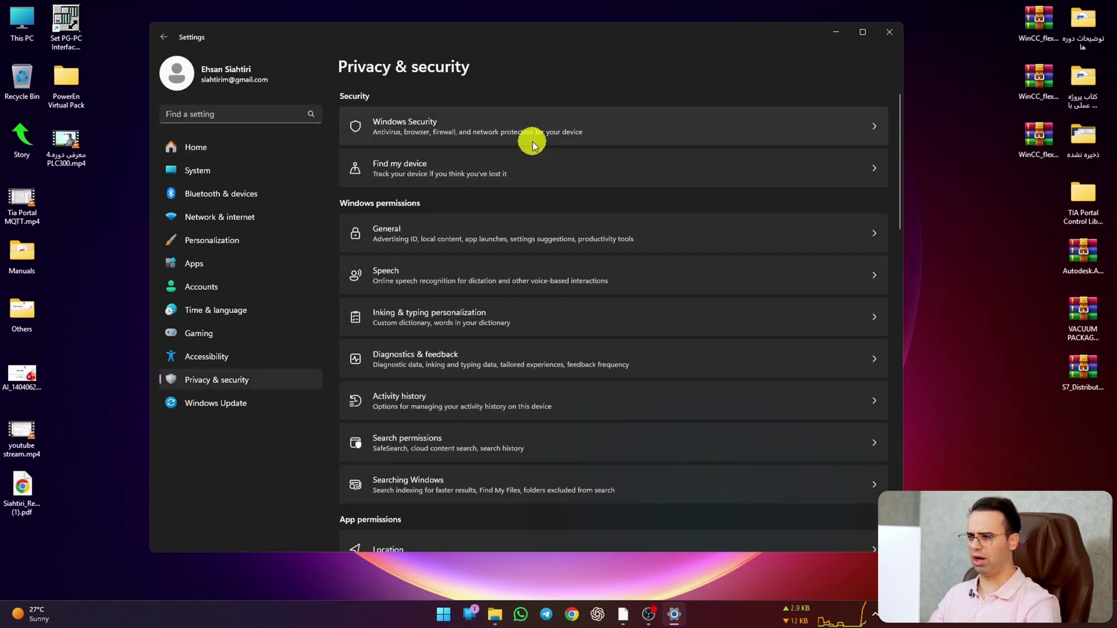
left_click(605, 137)
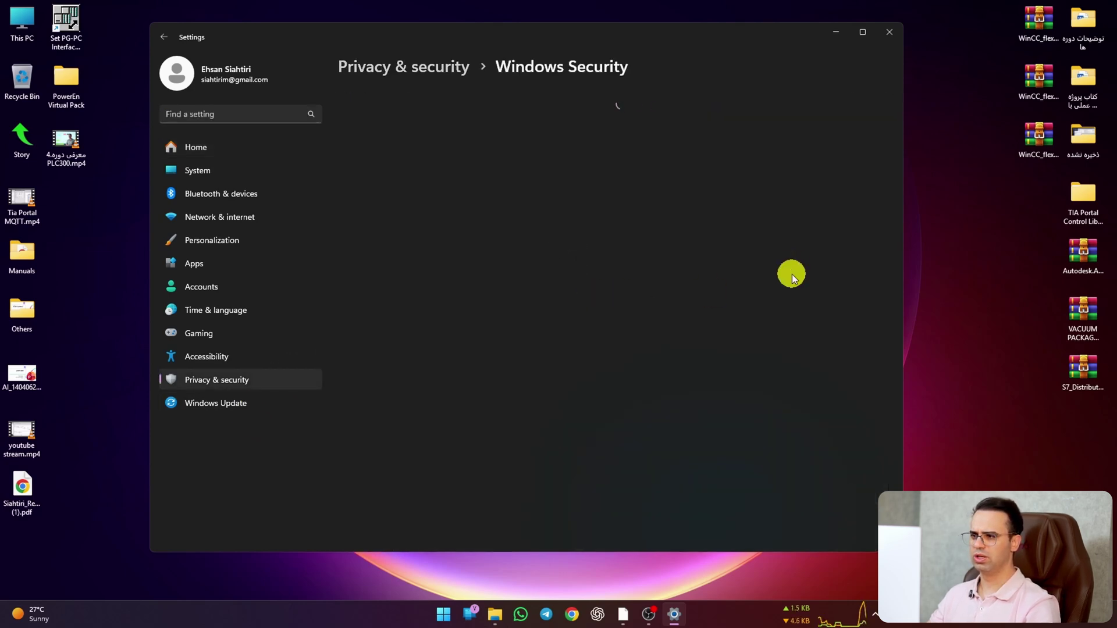
left_click(444, 201)
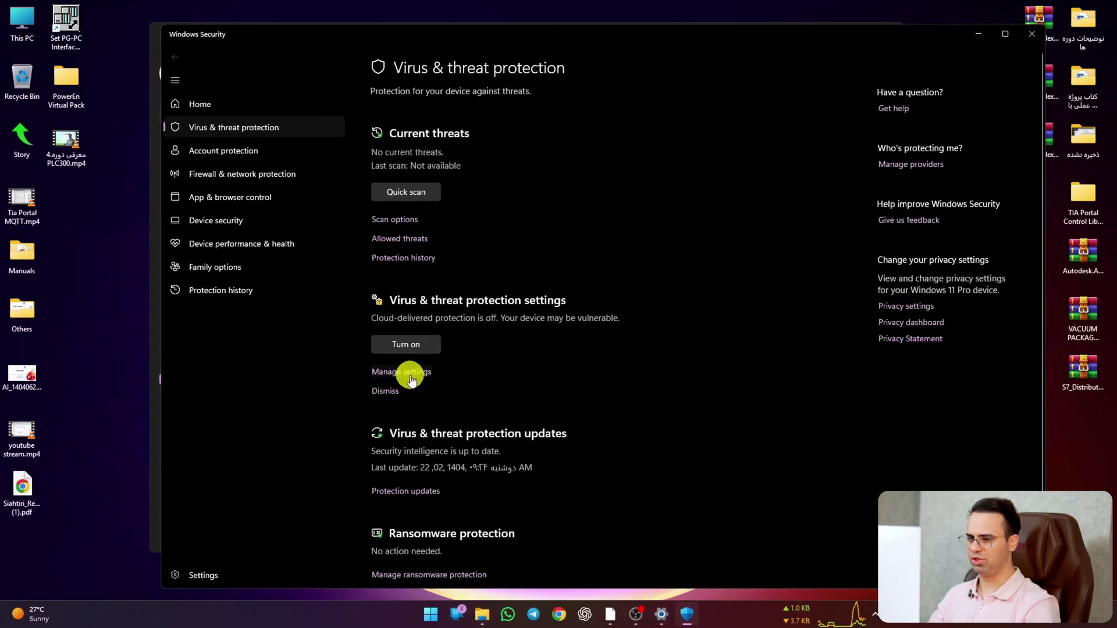
left_click(411, 374)
scroll(498, 284, "down", 6)
scroll(498, 284, "up", 6)
left_click(373, 189)
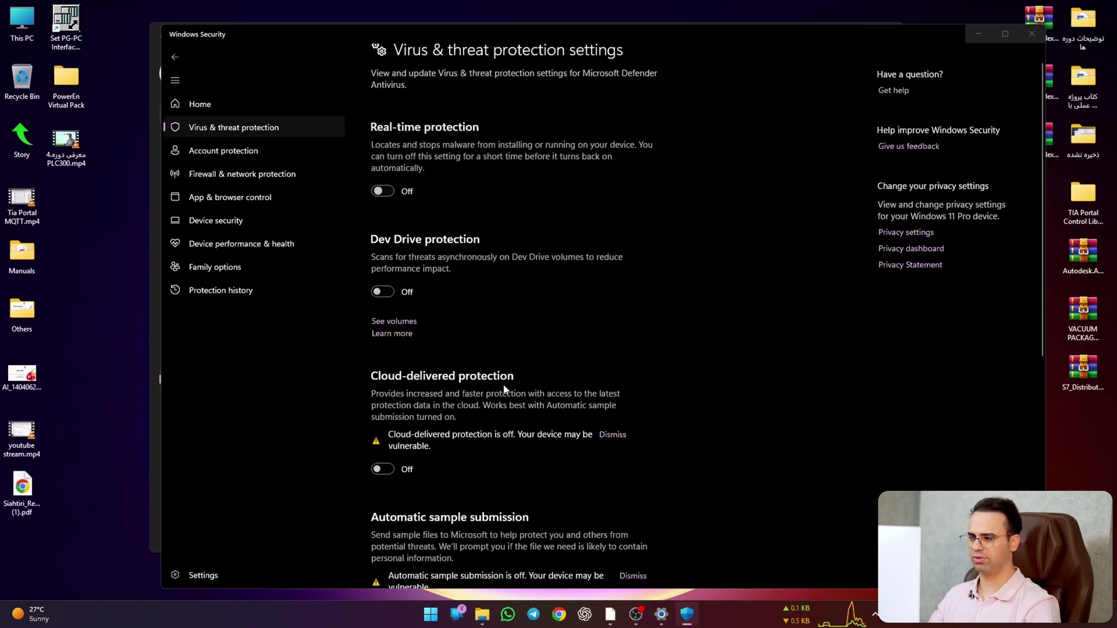
left_click(919, 68)
Step: Minimize the Security and Settings windows, select the Siemens archive, and dismiss the Station Configuration error
left_click(976, 36)
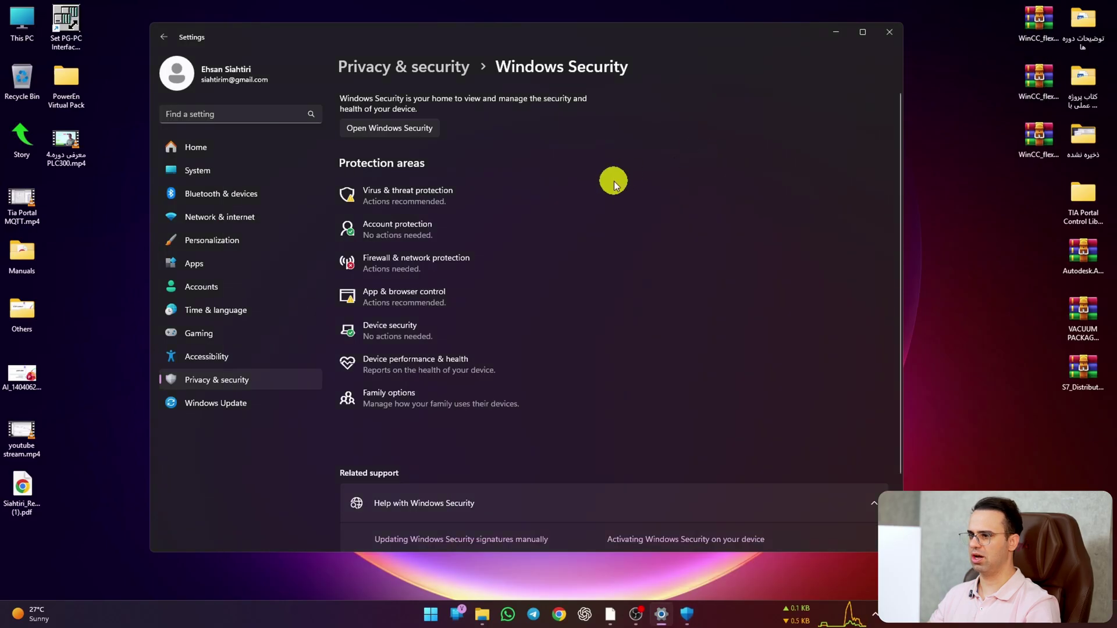
left_click(829, 33)
left_click(431, 135)
left_click(484, 342)
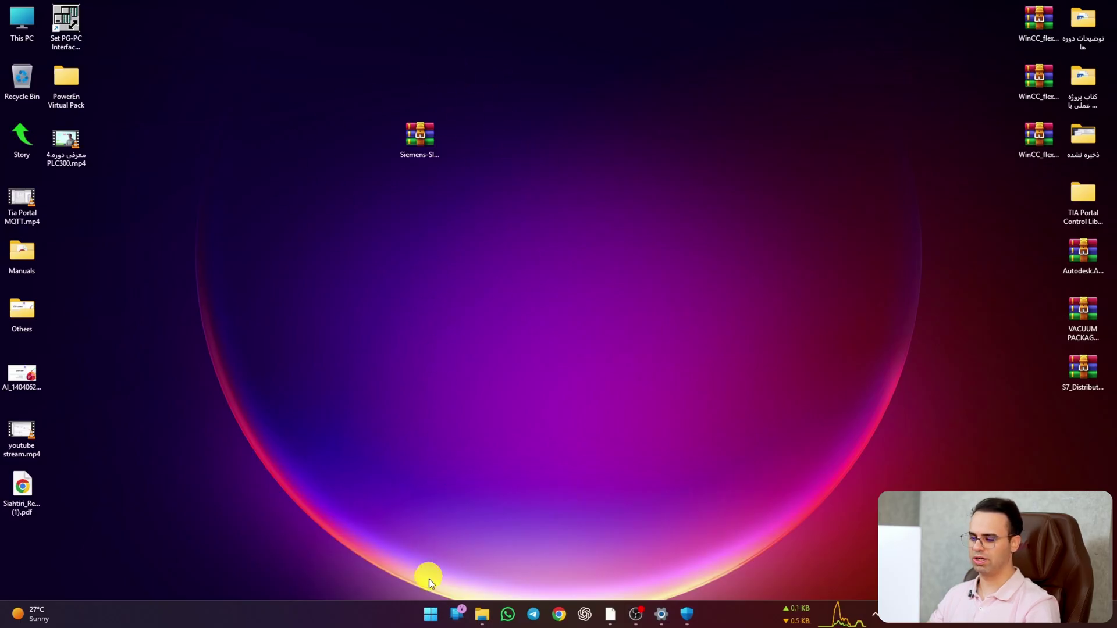
left_click(431, 613)
left_click(579, 284)
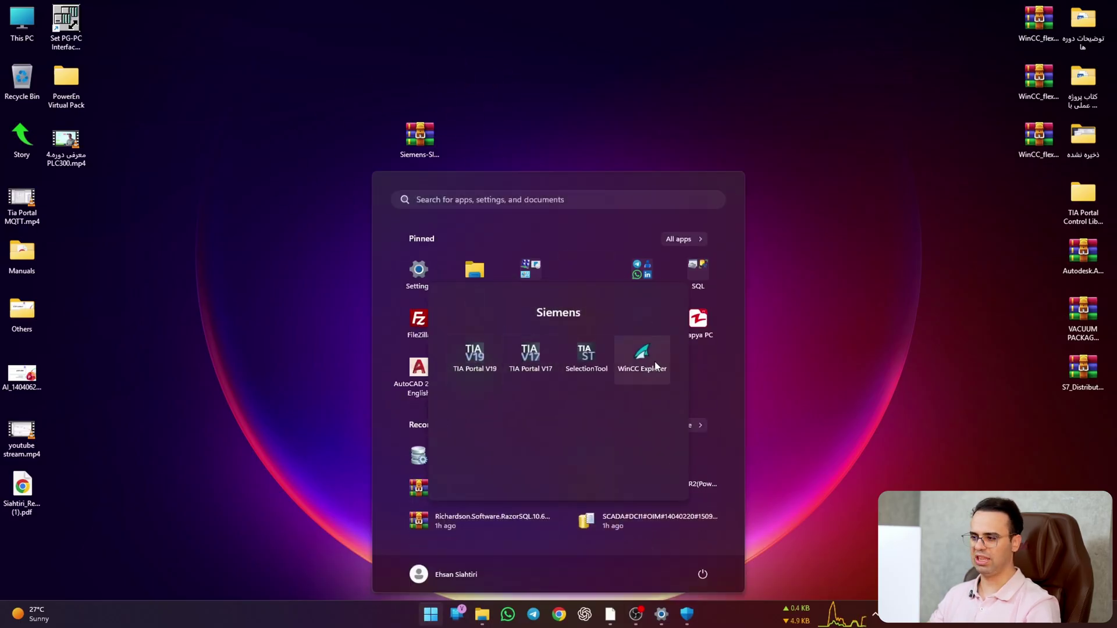
left_click(923, 155)
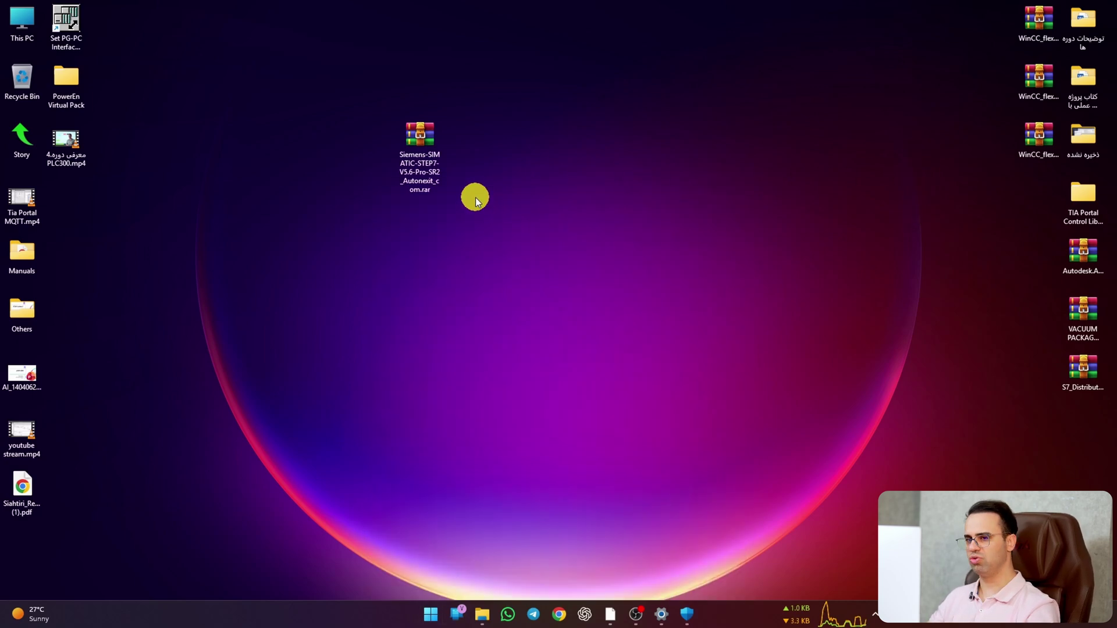
Step: Extract the Siemens archive to the Desktop with WinRAR using the saved password
right_click(427, 162)
left_click(419, 146)
right_click(418, 141)
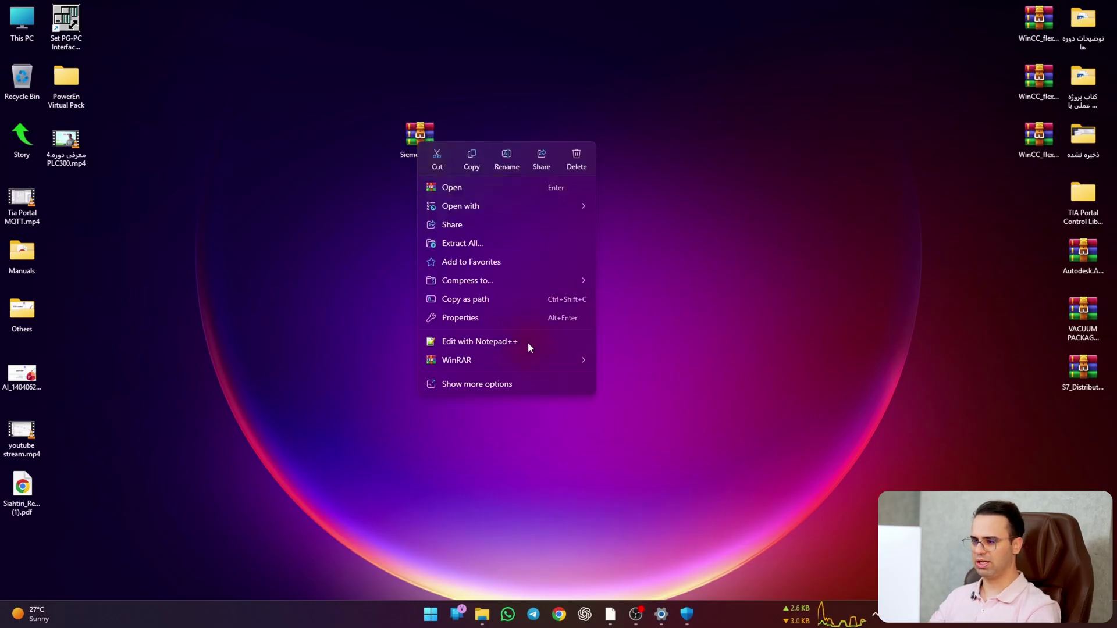
mouse_move(532, 360)
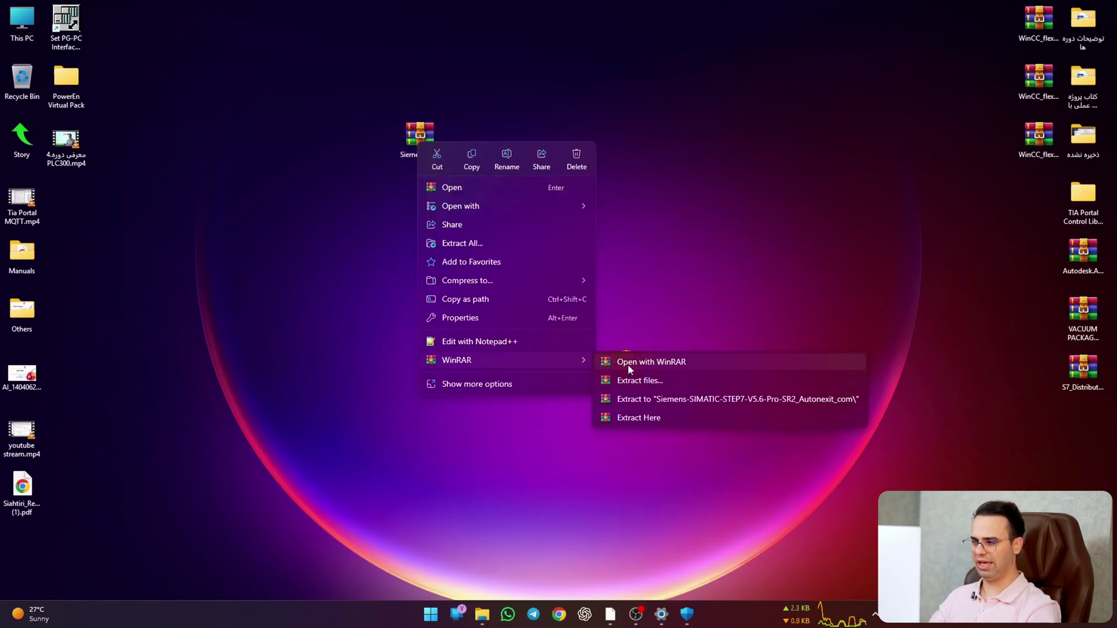
left_click(676, 379)
left_click(584, 251)
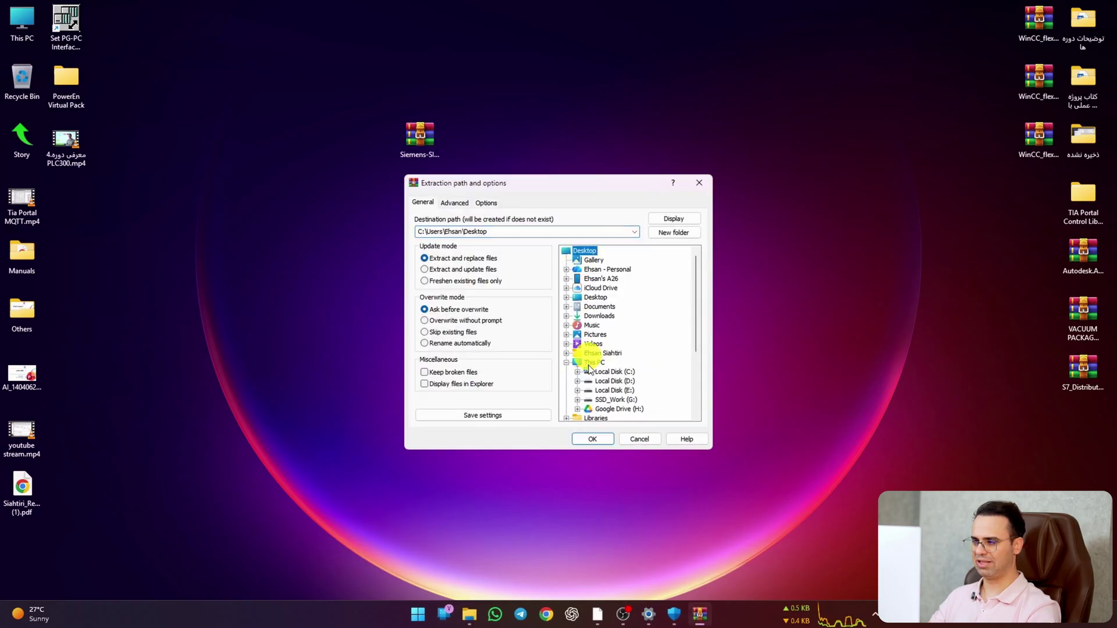
left_click(593, 440)
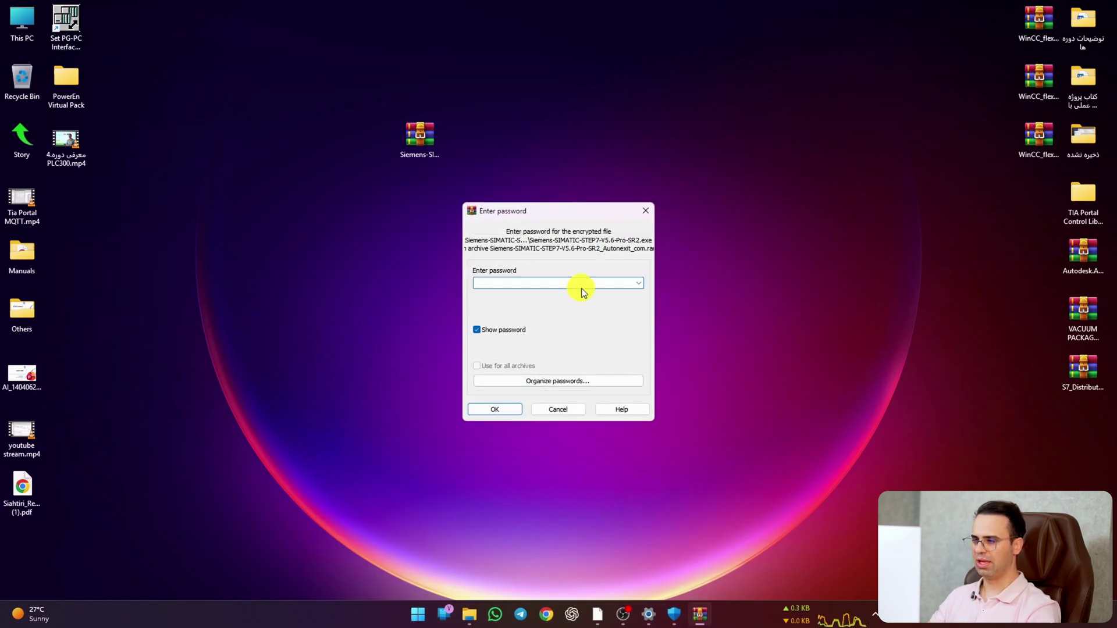
scroll(580, 281, "down", 1)
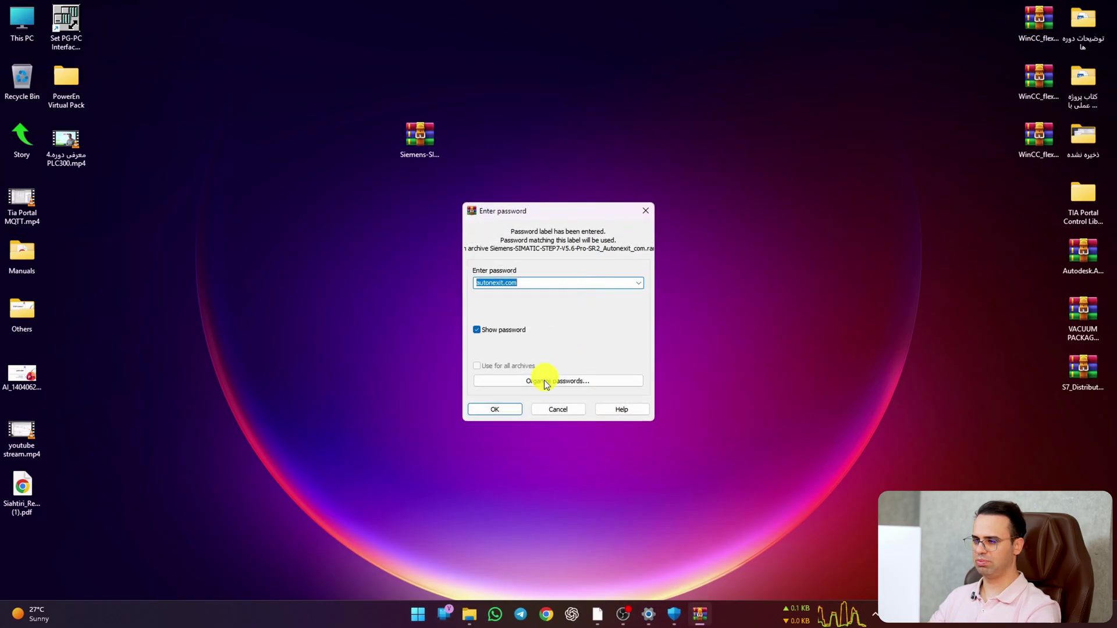
left_click(503, 409)
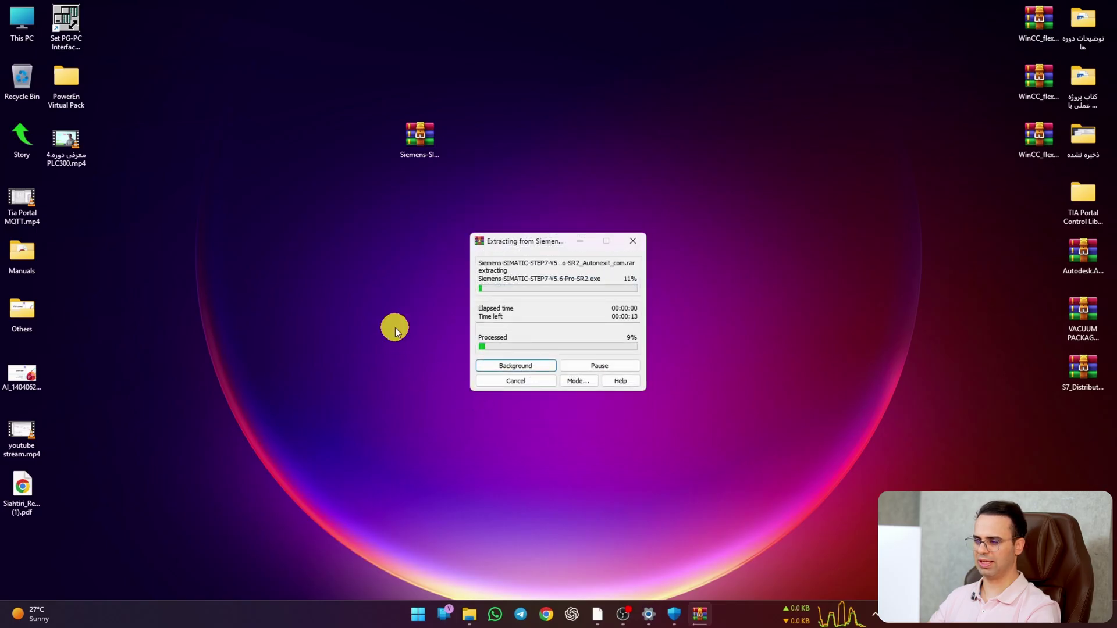
Step: Move the extracted Siemens folder and the .rar archive side by side near the top
left_click_drag(40, 543, 334, 166)
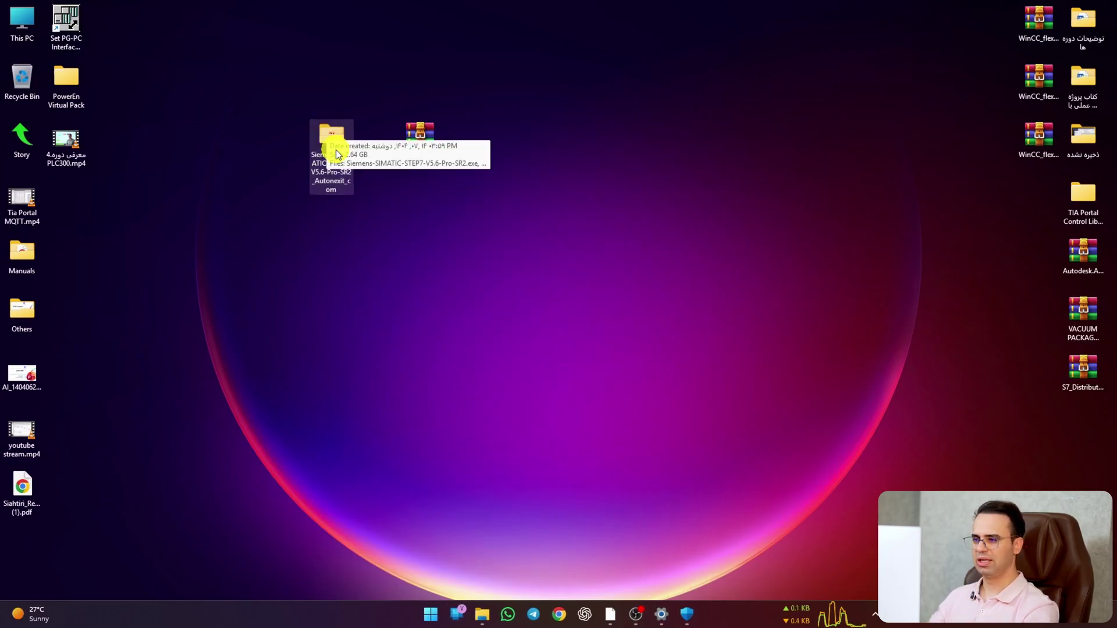
left_click_drag(336, 150, 556, 90)
left_click_drag(429, 147, 605, 148)
Step: Create a new desktop folder named Temp
right_click(322, 142)
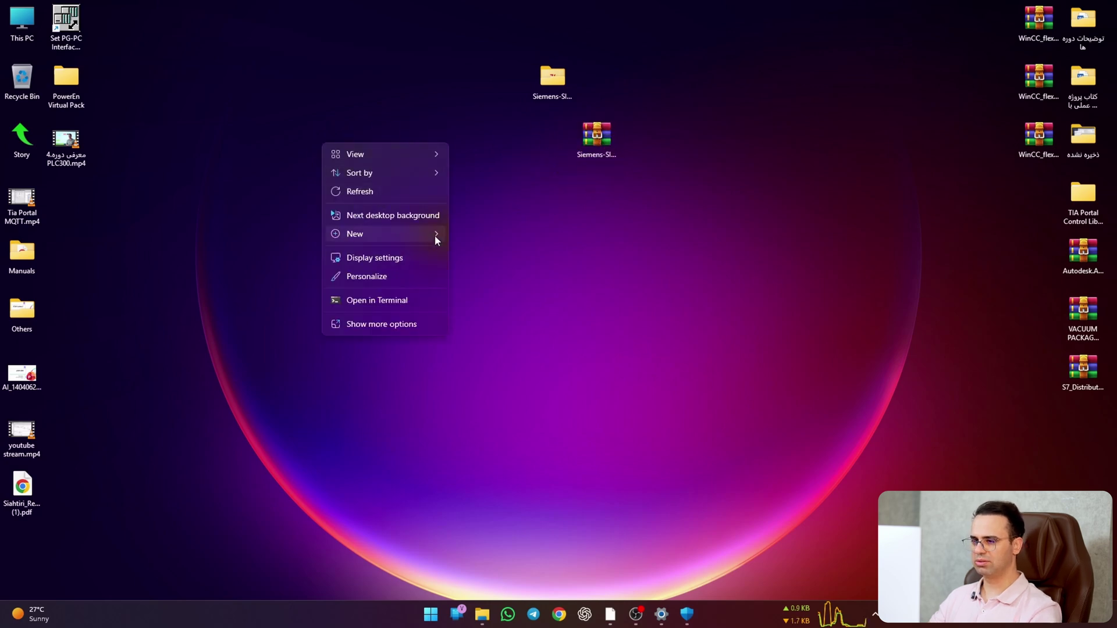
mouse_move(434, 235)
left_click(498, 239)
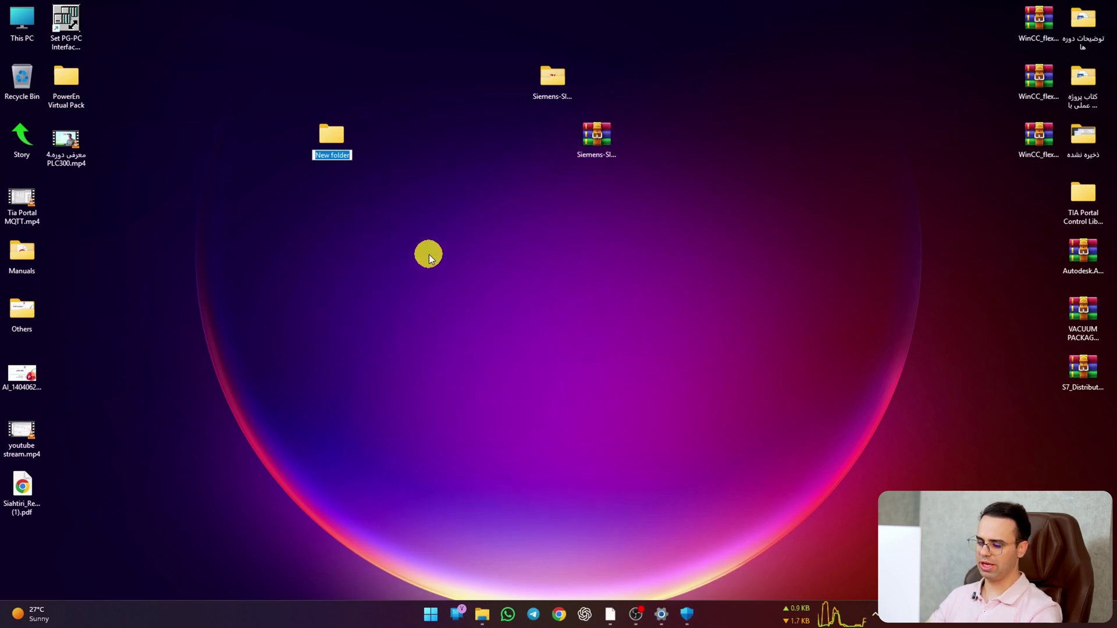
type("1")
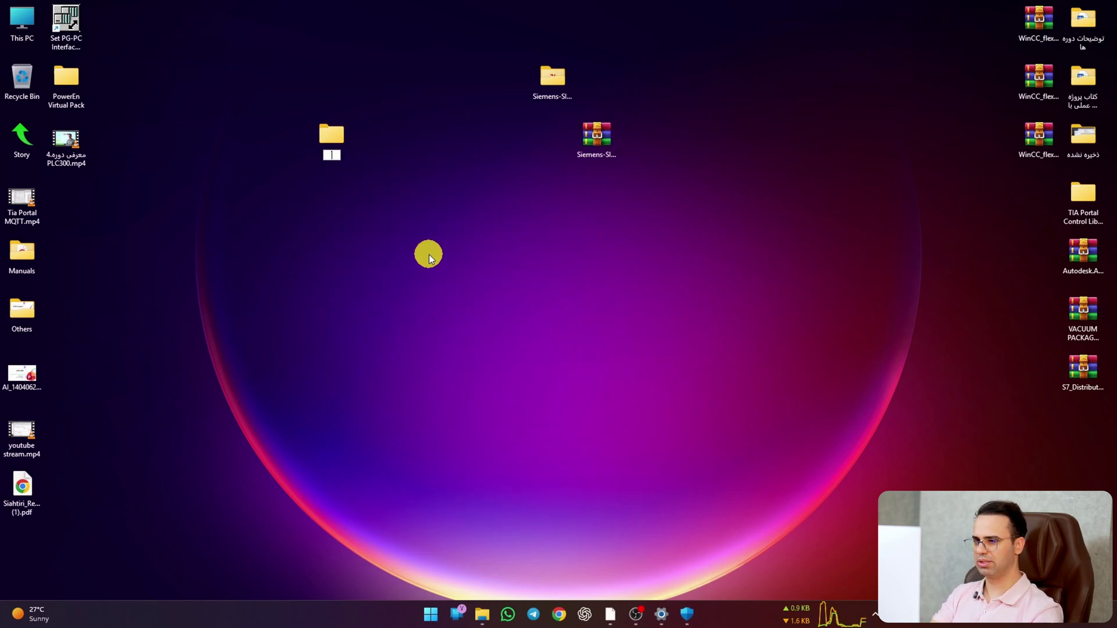
key("BackSpace")
type("Temp")
key("Return")
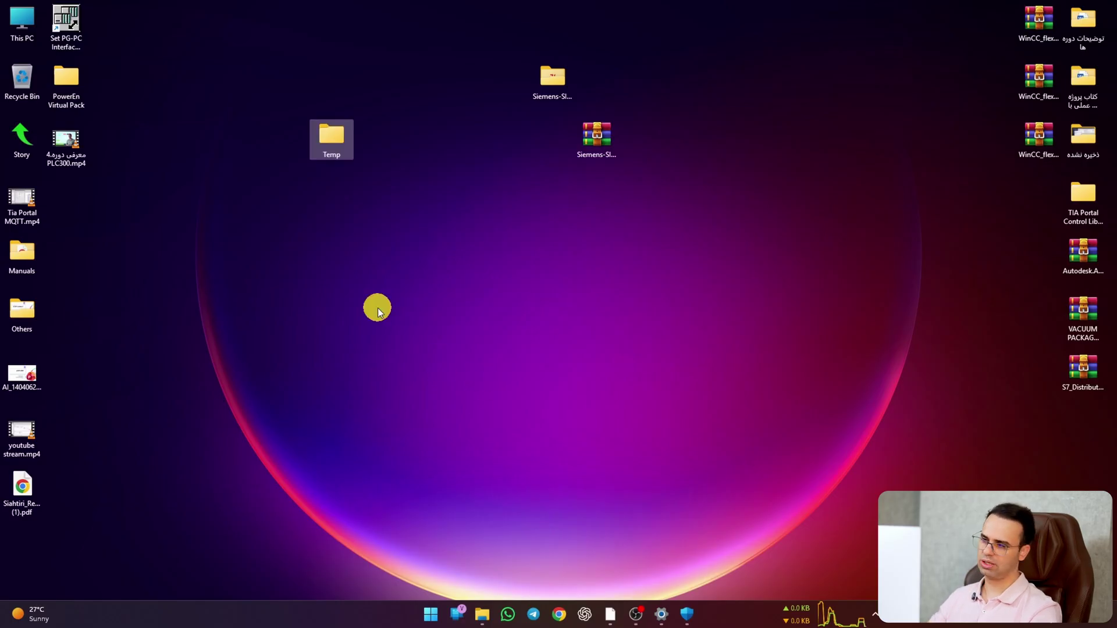
Step: Open the extracted Siemens folder and select the STEP 7 V5.6 installer
double_click(560, 74)
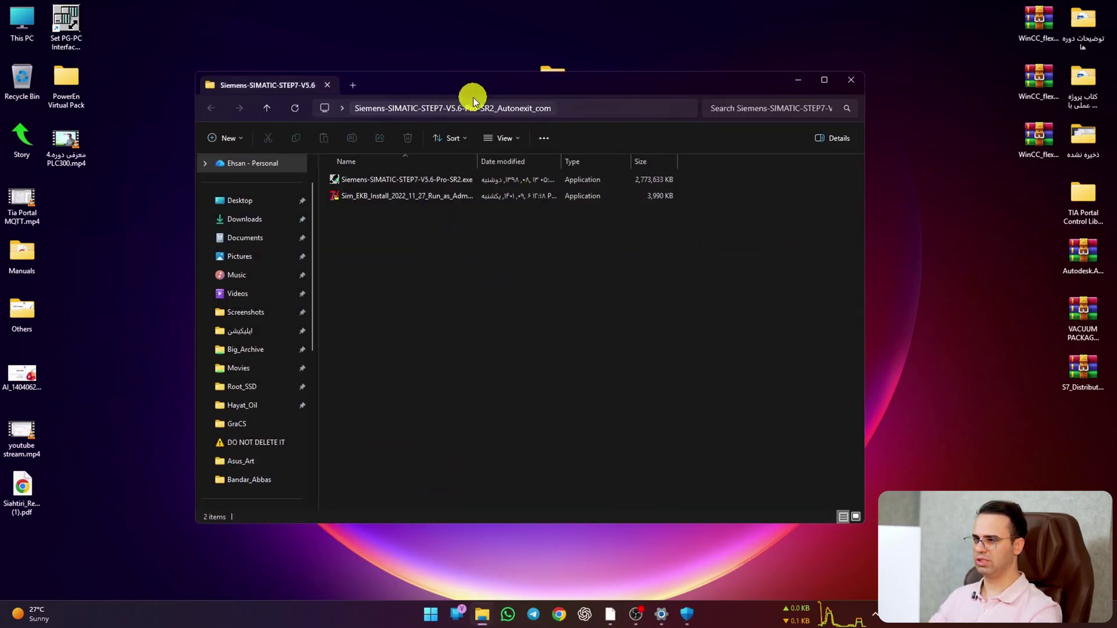
left_click_drag(473, 96, 578, 201)
left_click(491, 298)
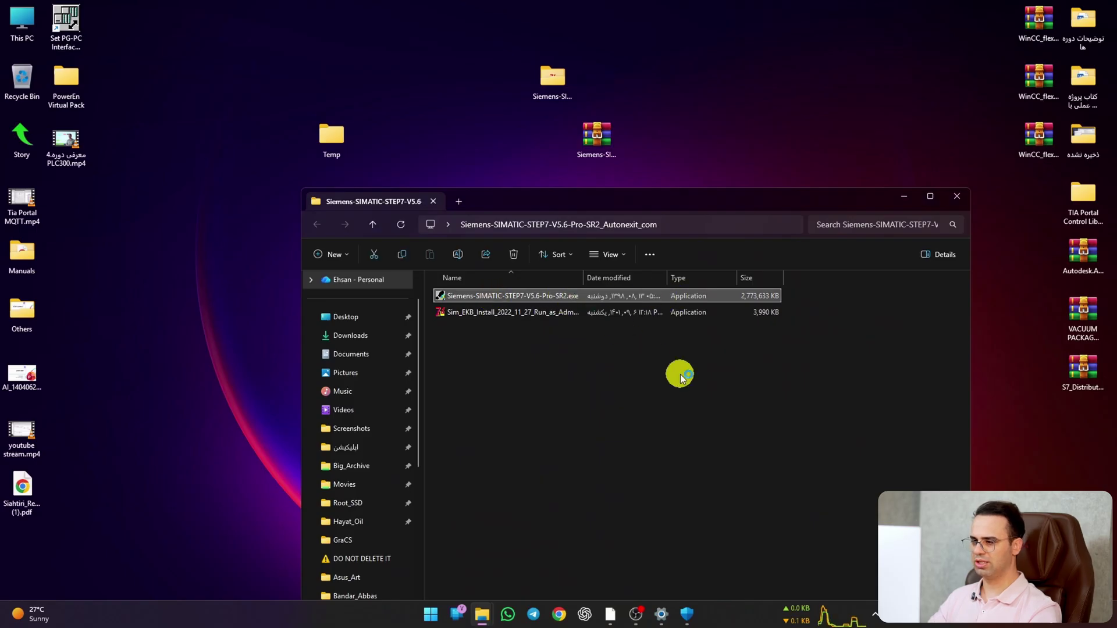
Step: Launch the STEP 7 V5.6 installer in English and accept its license terms
double_click(571, 291)
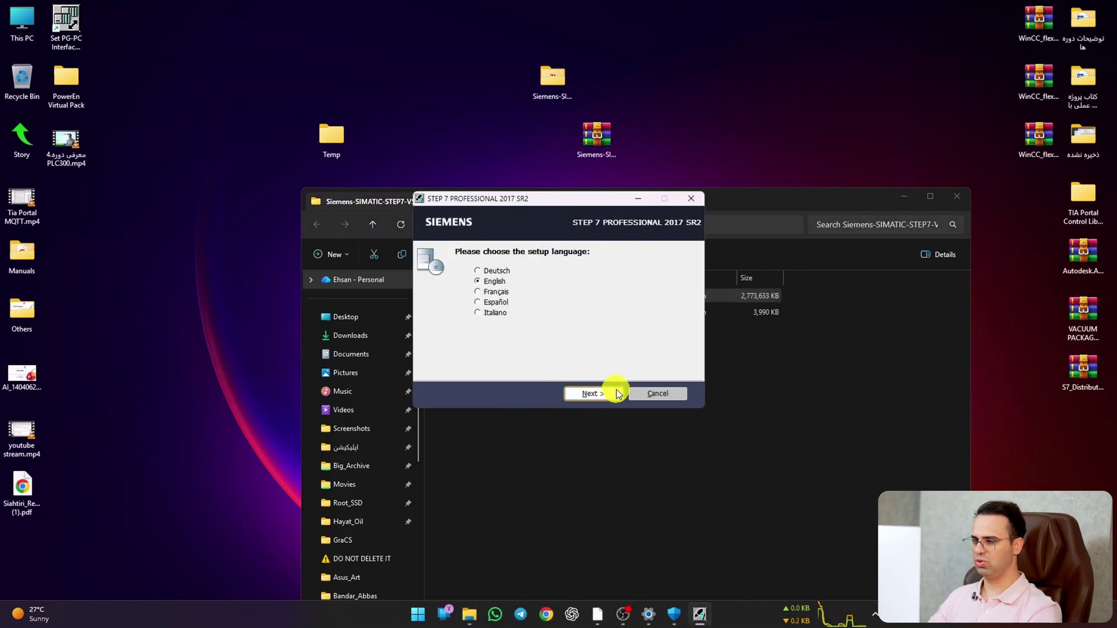
left_click(617, 390)
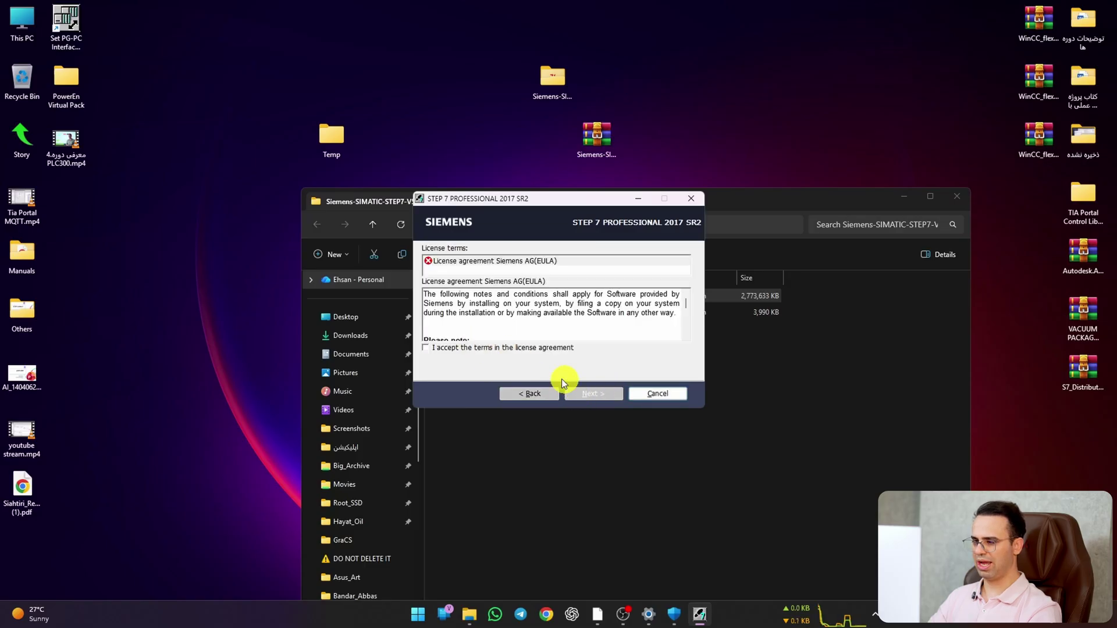
left_click(426, 348)
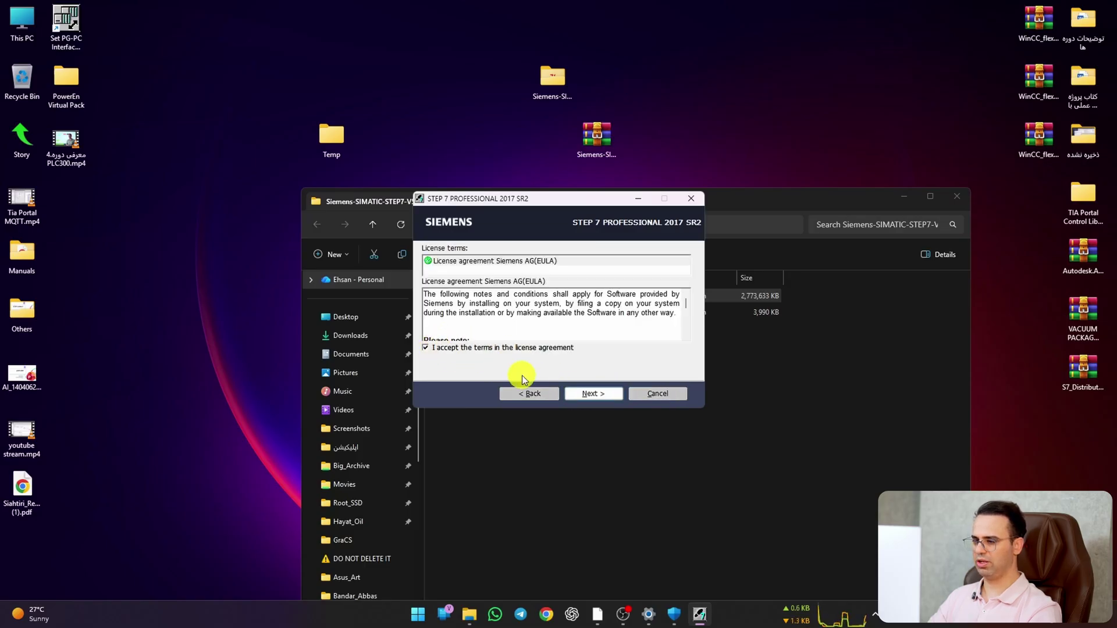
left_click(588, 394)
Step: Choose Desktop\Temp as the extraction folder and extract the package
left_click(654, 325)
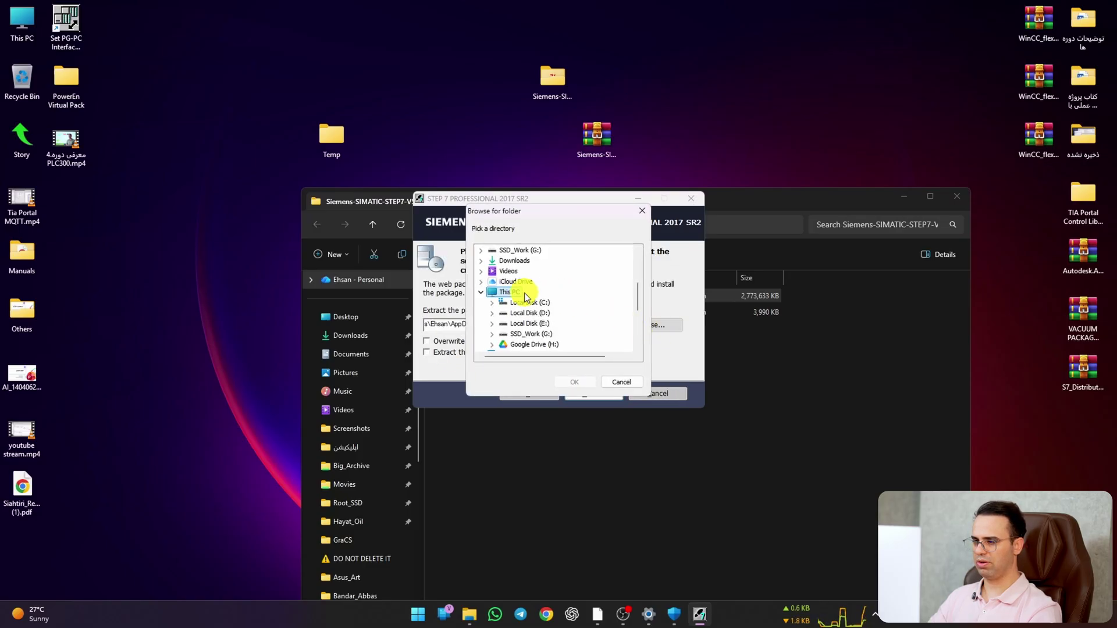
scroll(500, 291, "up", 2)
scroll(494, 291, "down", 6)
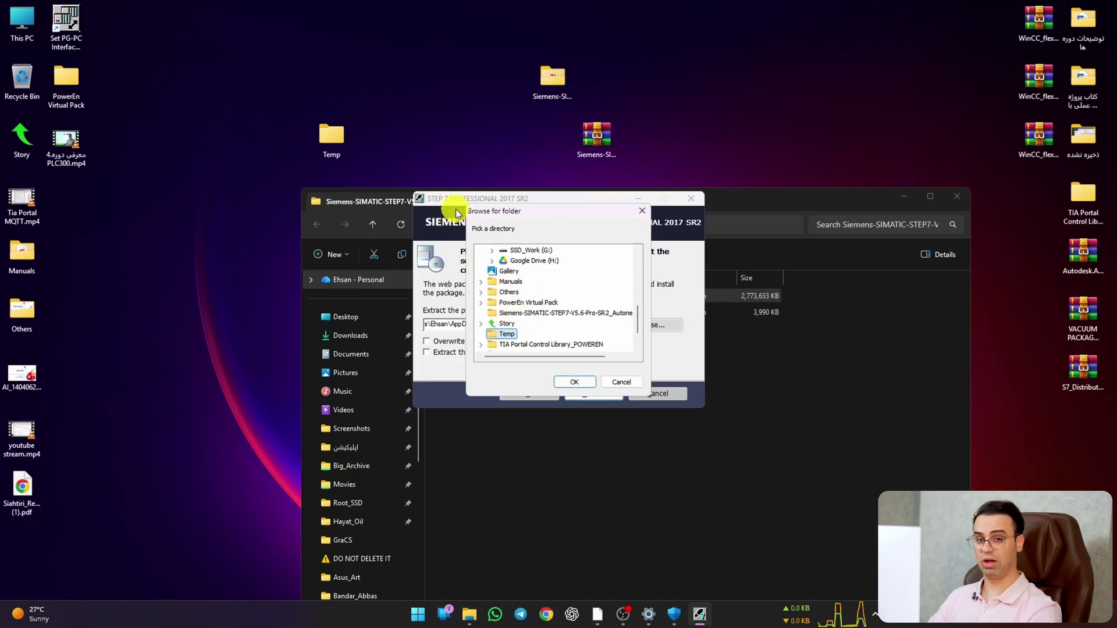
left_click(594, 383)
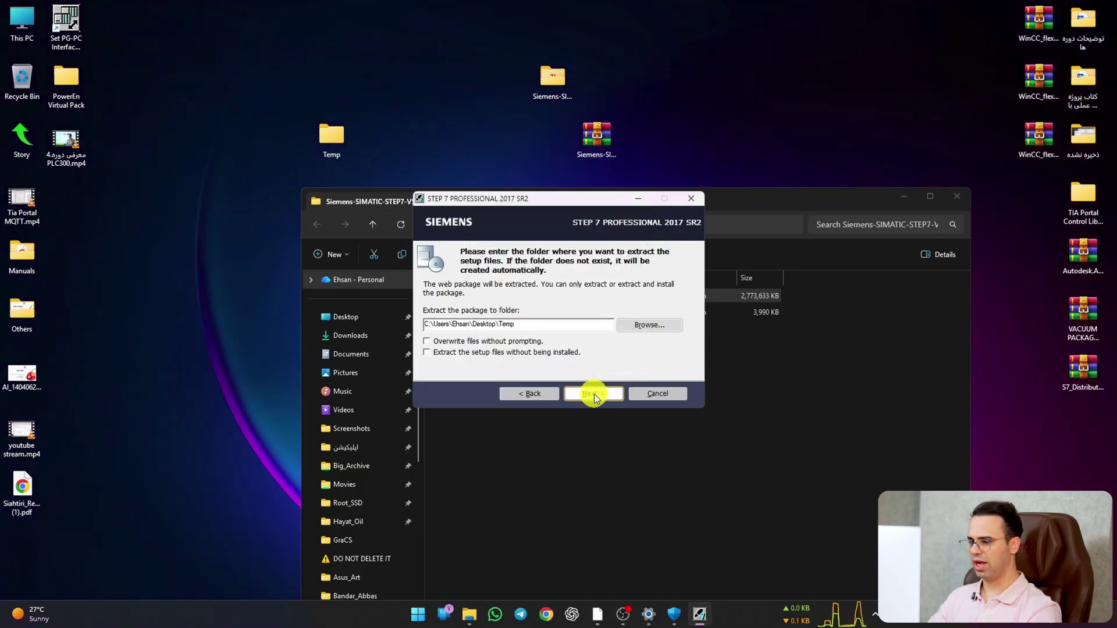
left_click(595, 393)
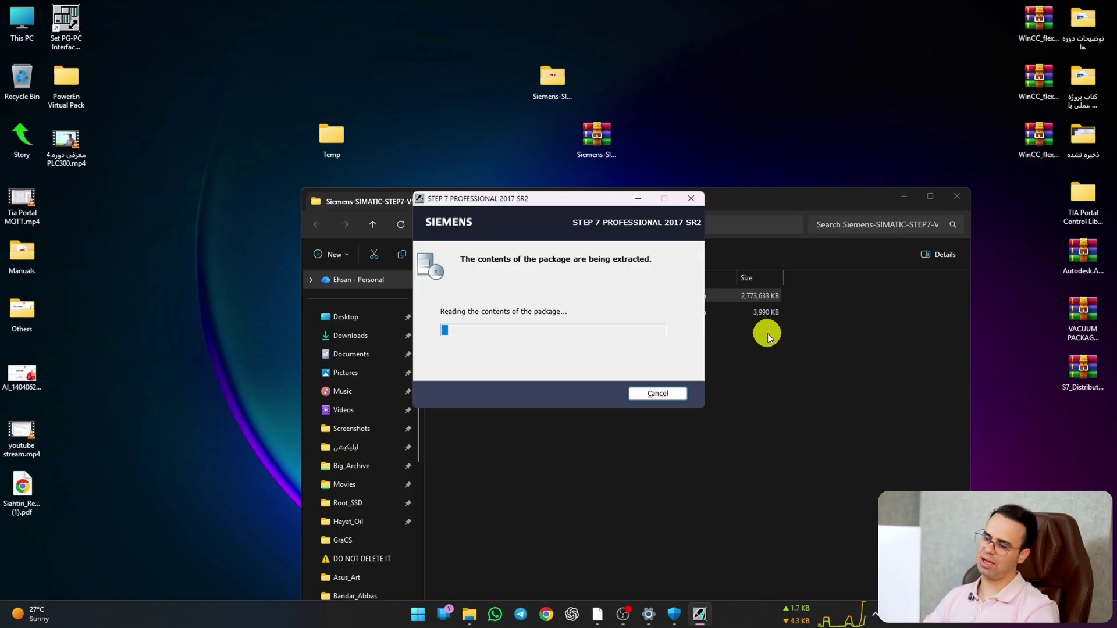
left_click_drag(605, 202, 603, 363)
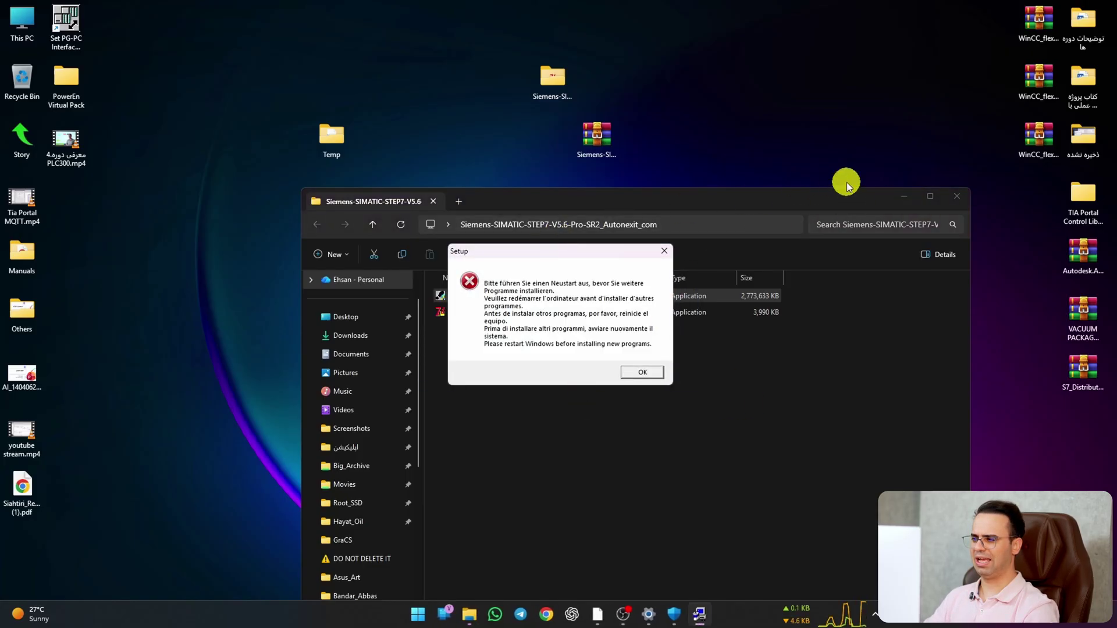
Step: Hide File Explorer and acknowledge the restart-before-installing warning with OK
left_click(904, 196)
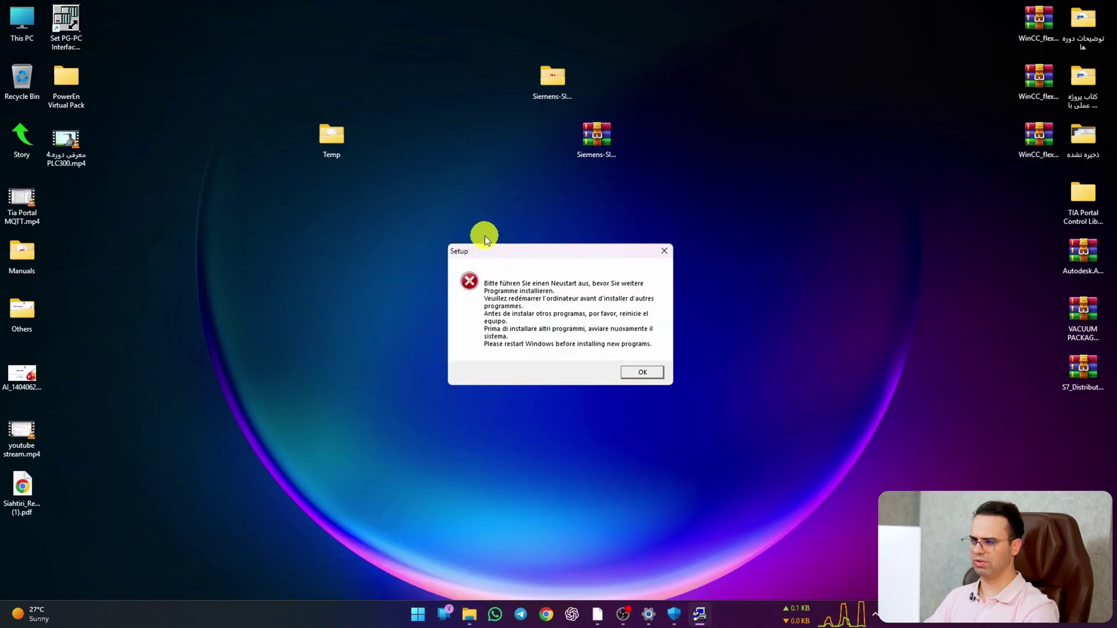
left_click_drag(515, 256, 443, 176)
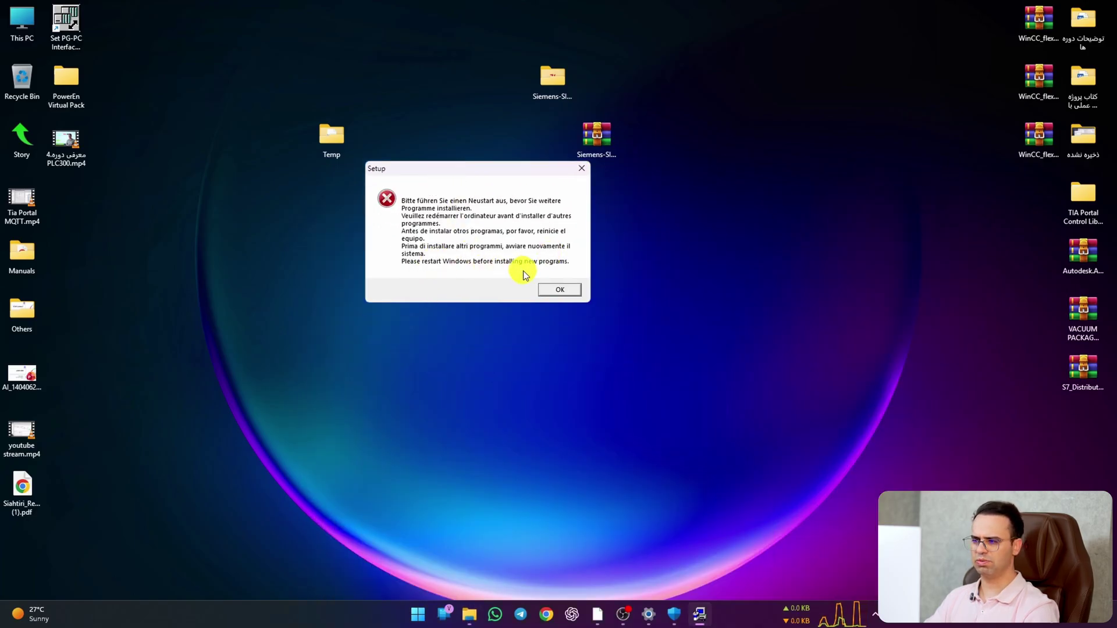
left_click(574, 292)
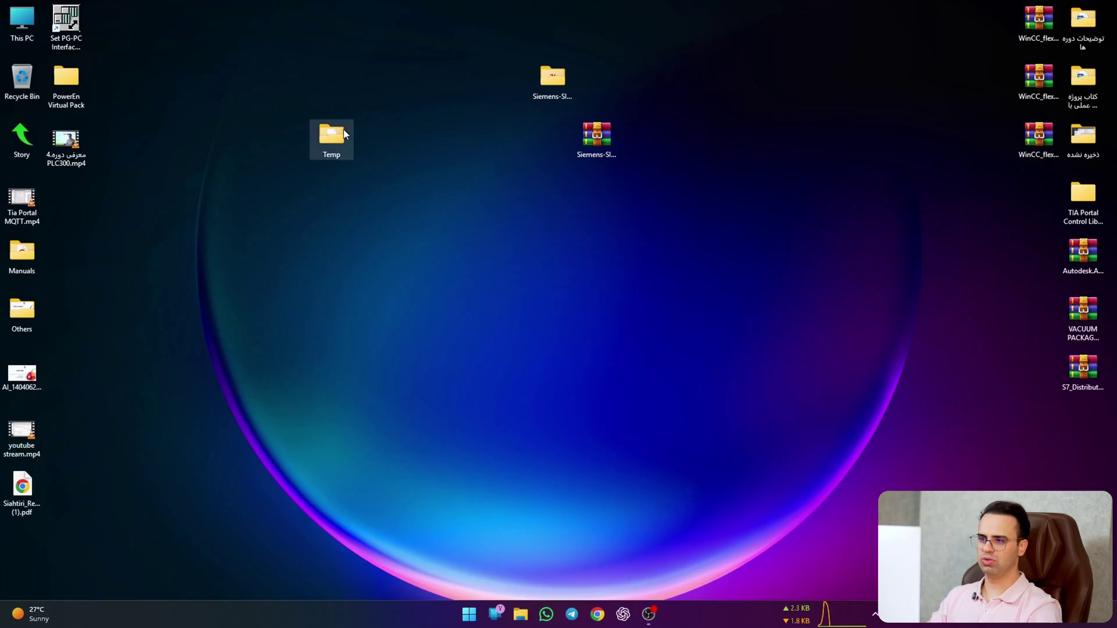
Step: Run Setup.exe from the Temp folder as administrator, then minimize Explorer
double_click(344, 134)
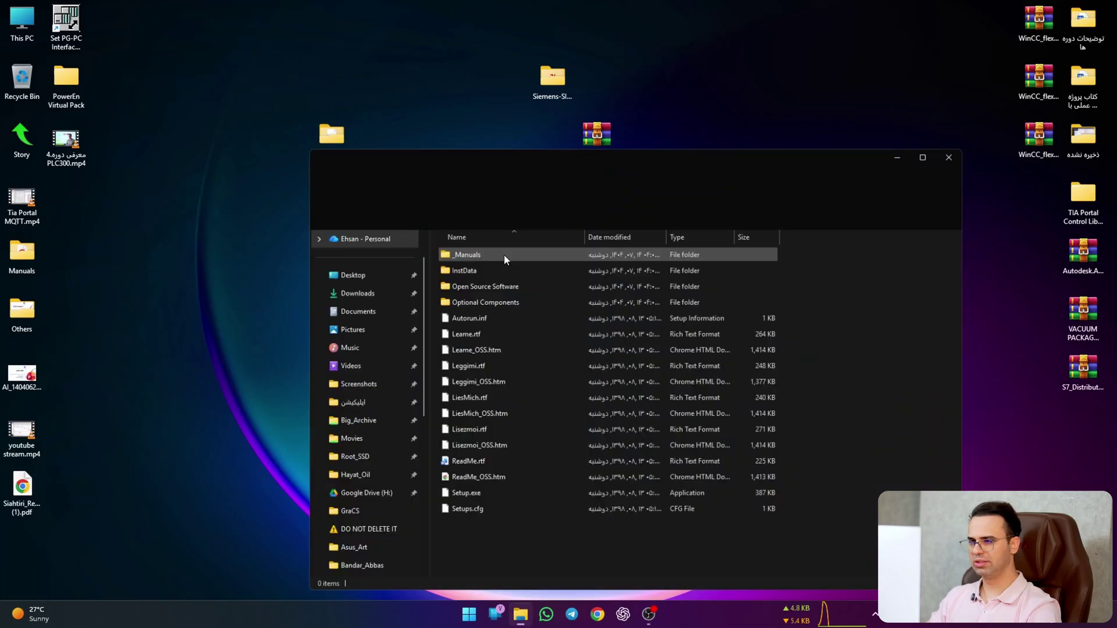
left_click(489, 501)
right_click(488, 501)
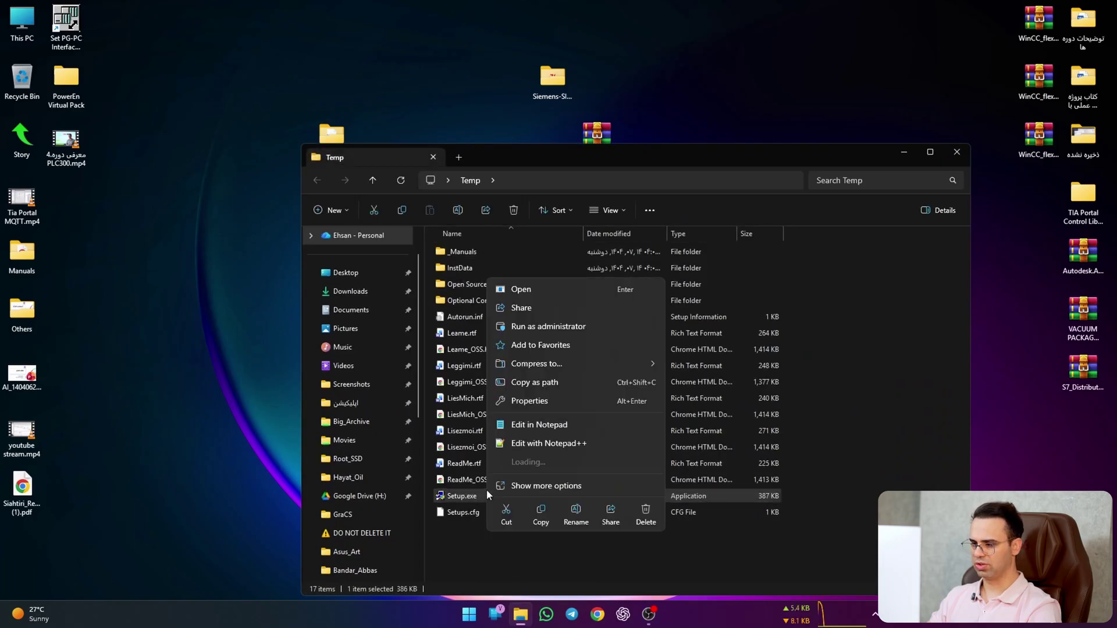
left_click(621, 302)
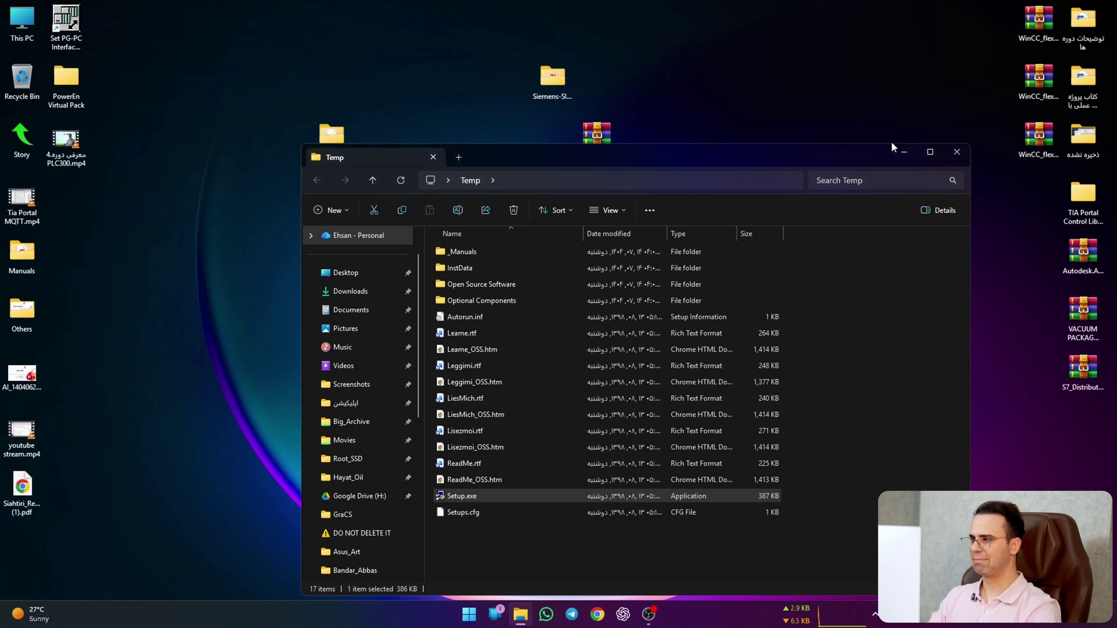
left_click(904, 151)
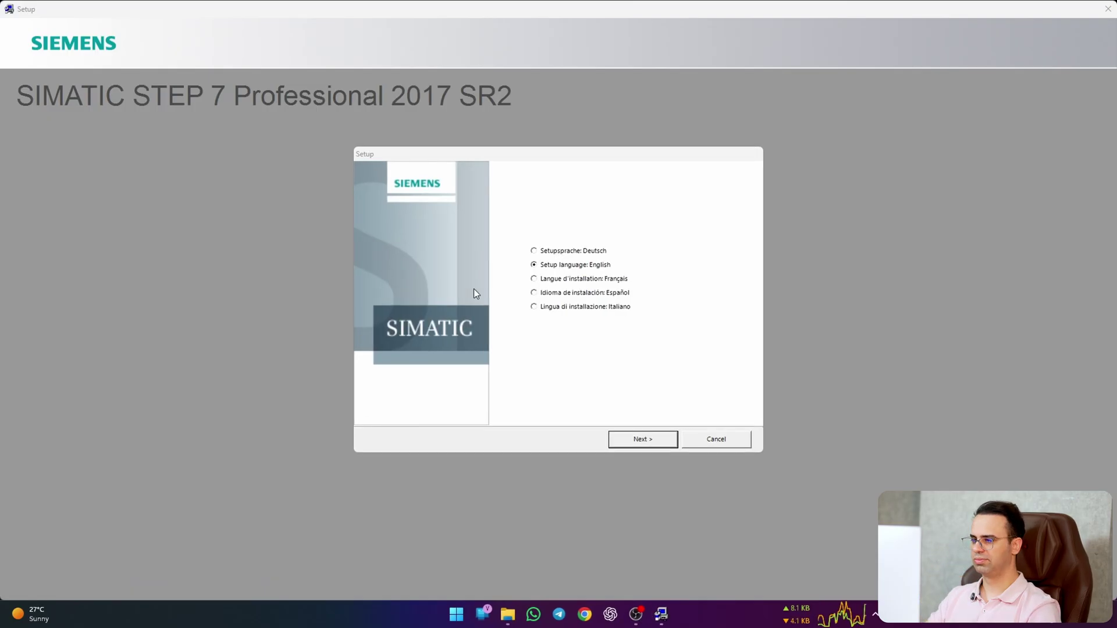
Step: Keep English, skip the product notes, and accept the license agreements to reach Programs
left_click(625, 443)
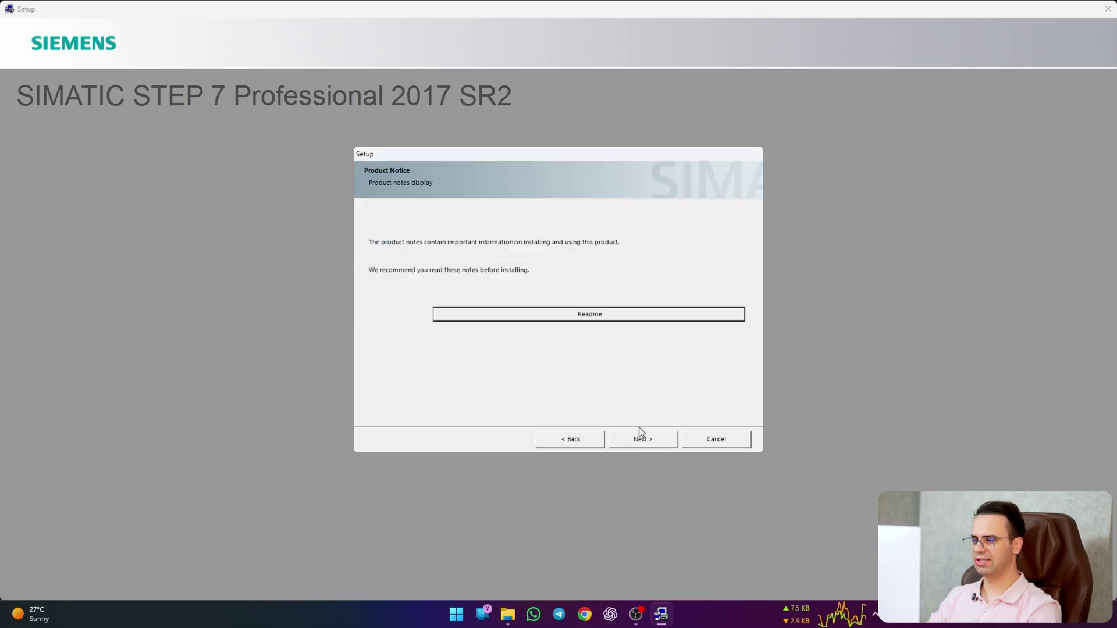
left_click(639, 443)
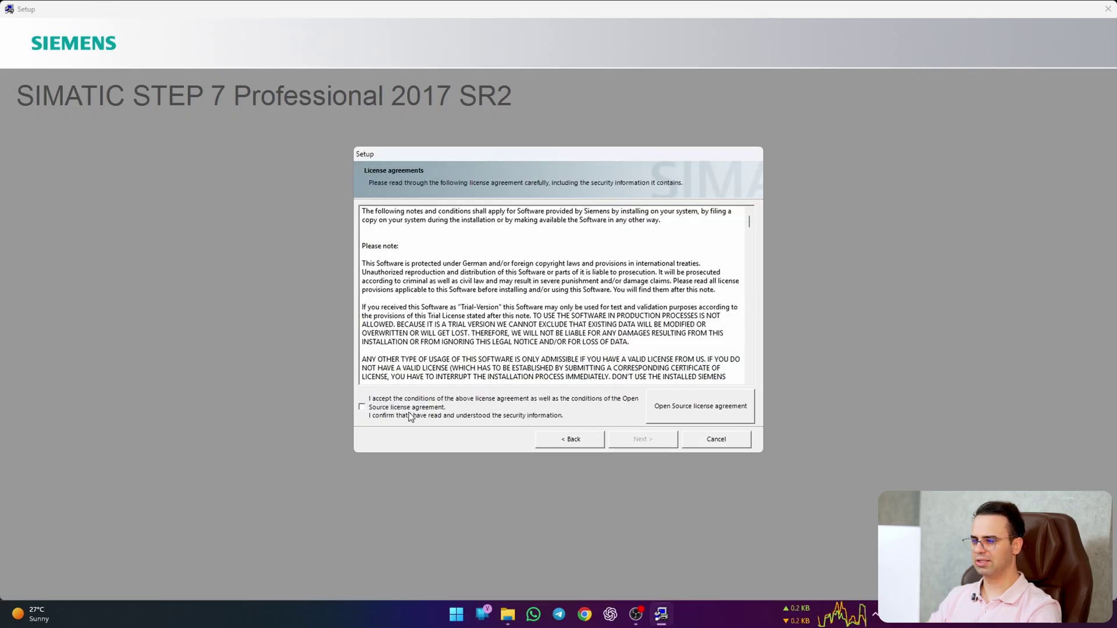
left_click(410, 408)
left_click(661, 440)
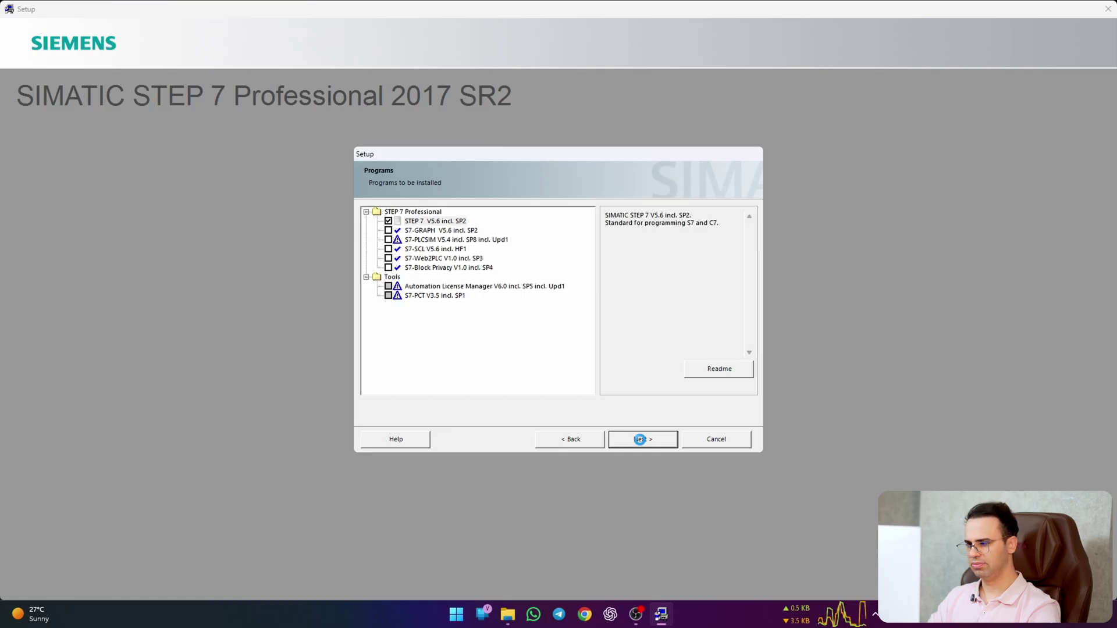
Step: Accept the system settings changes and start the Professional 2017 SR2 installation
left_click(640, 439)
left_click(401, 417)
left_click(641, 441)
left_click(642, 441)
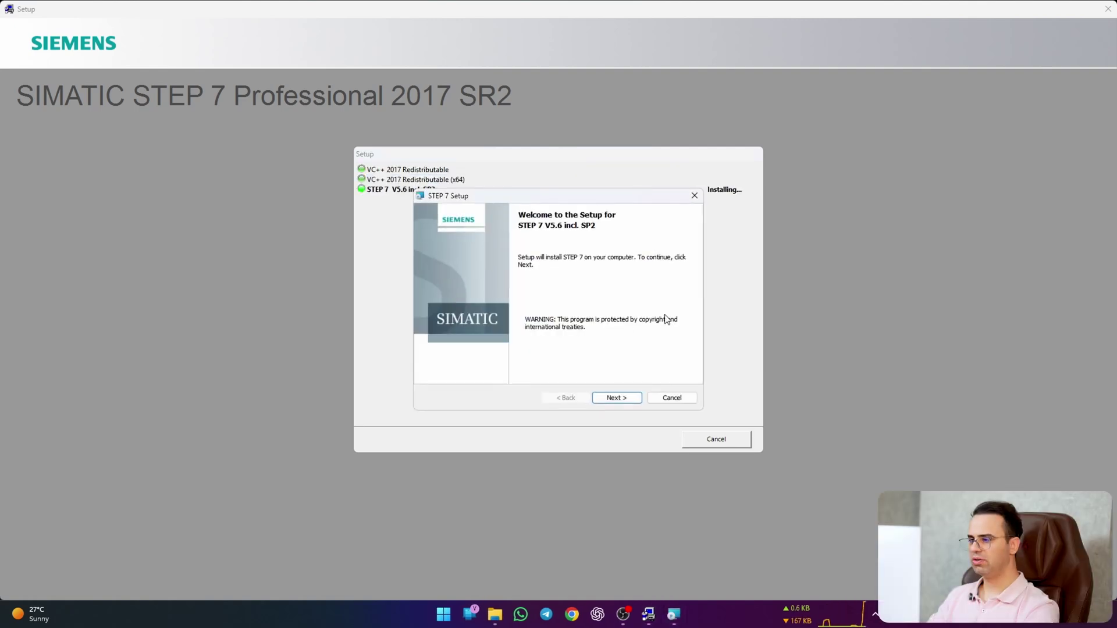
Step: In STEP 7 Setup, enter a user name, keep Typical and all languages, and install
left_click(623, 397)
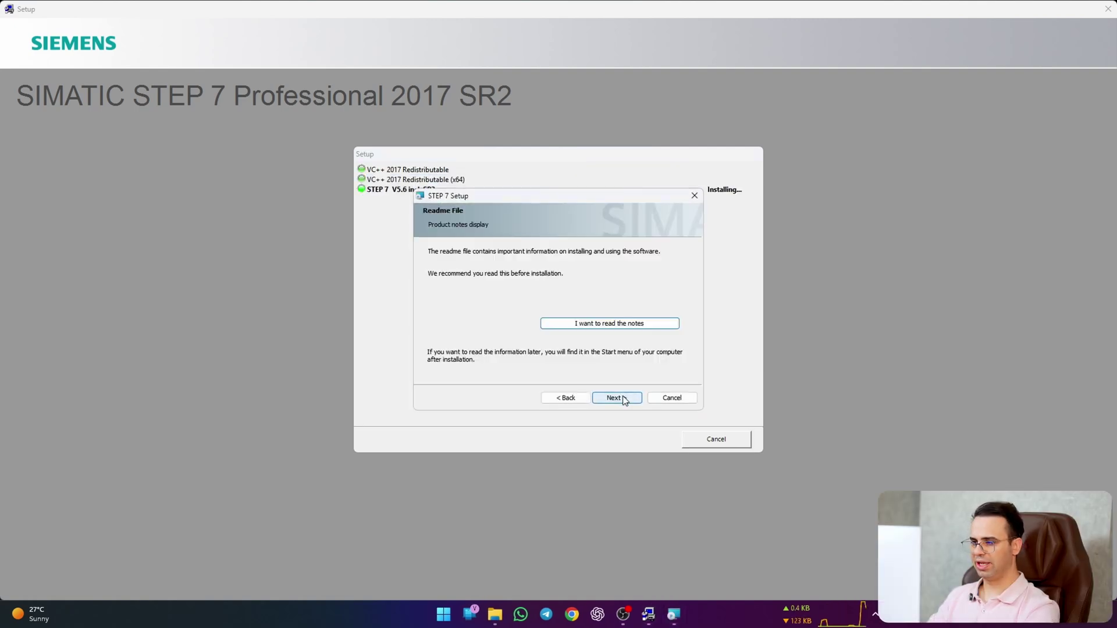
left_click(616, 398)
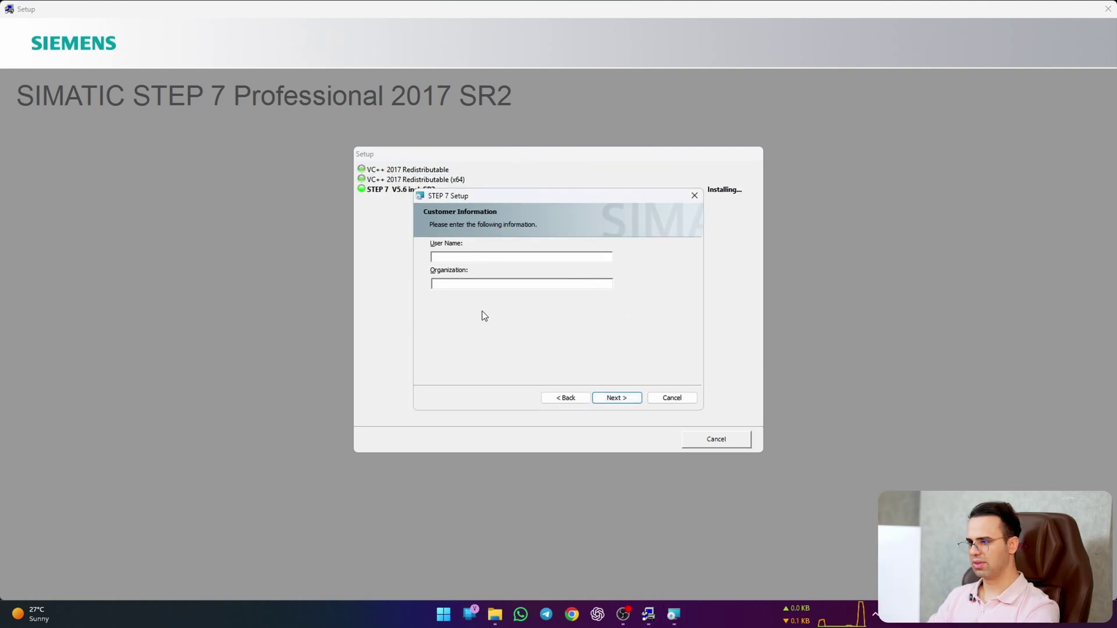
type("Autonexit")
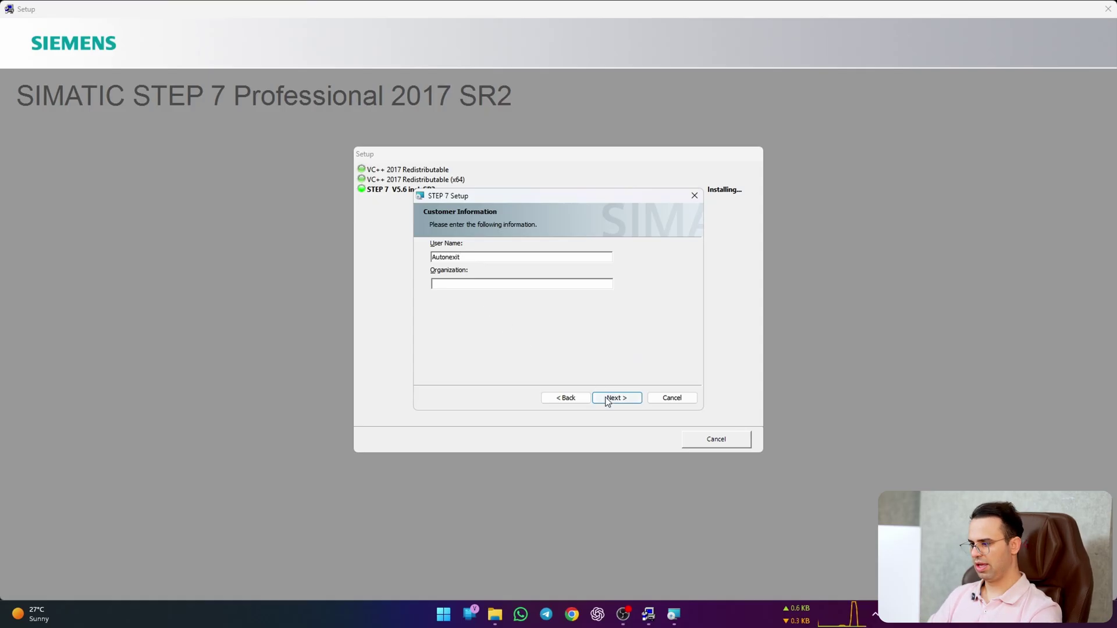
left_click(608, 398)
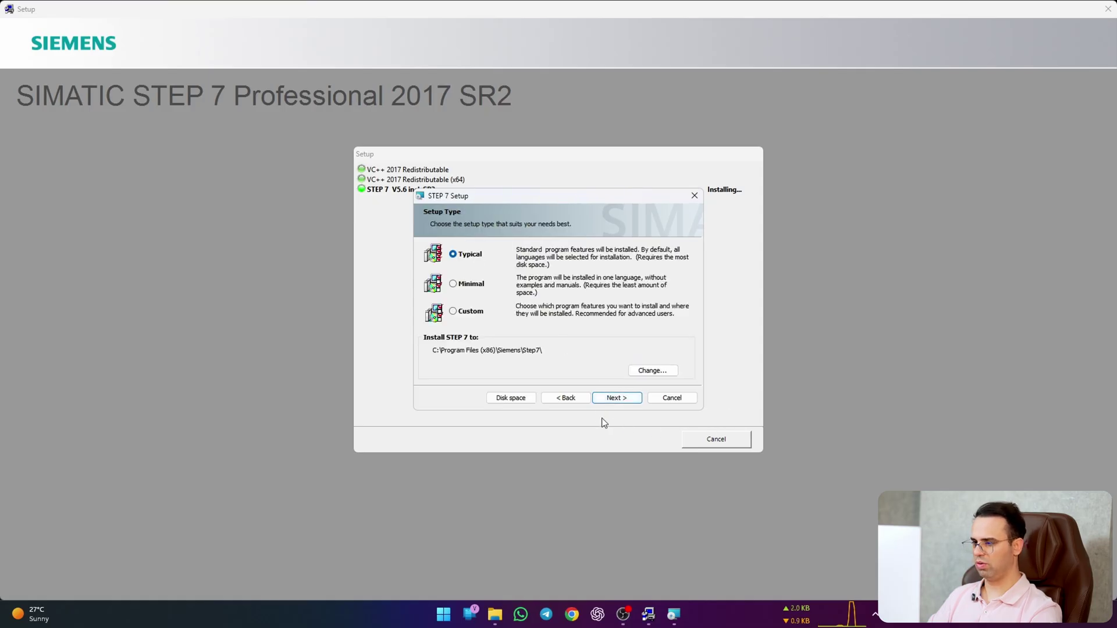
left_click(611, 400)
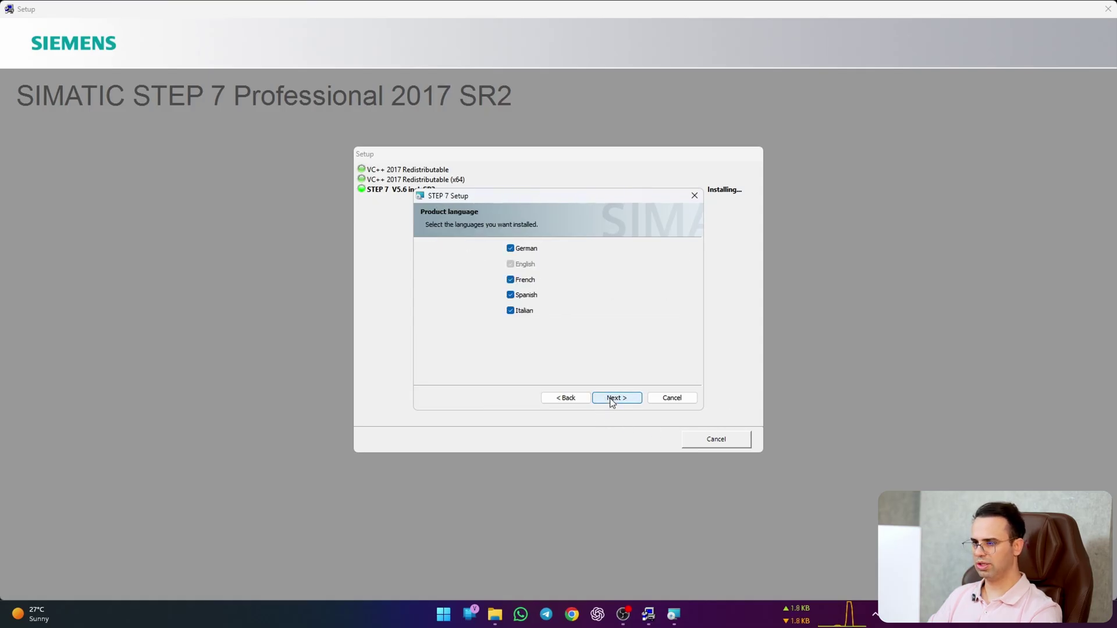
left_click(612, 403)
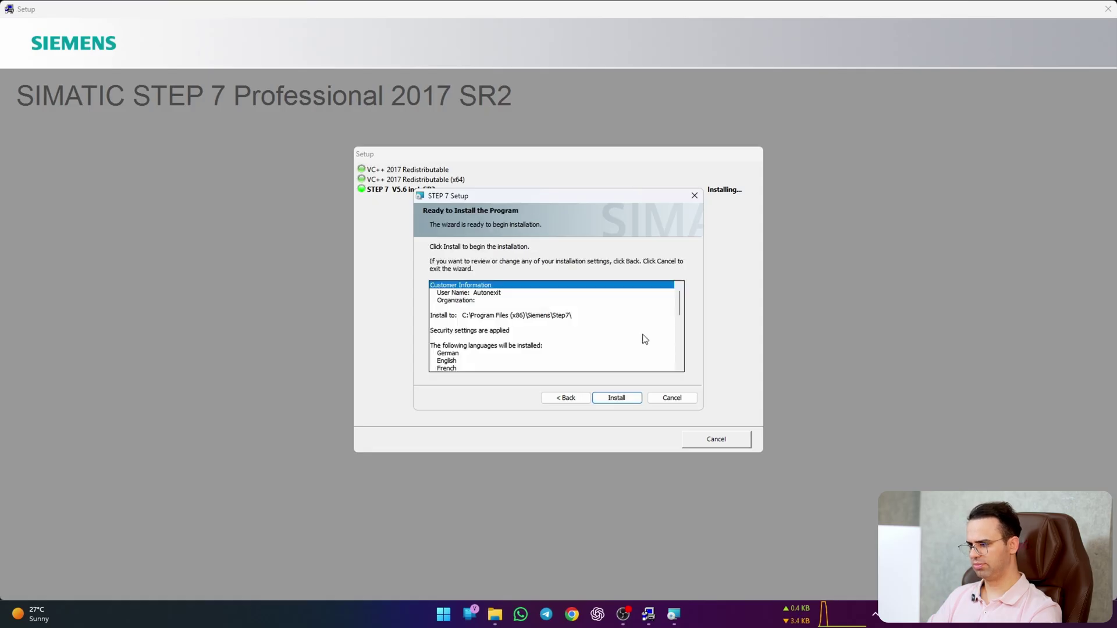
left_click(619, 399)
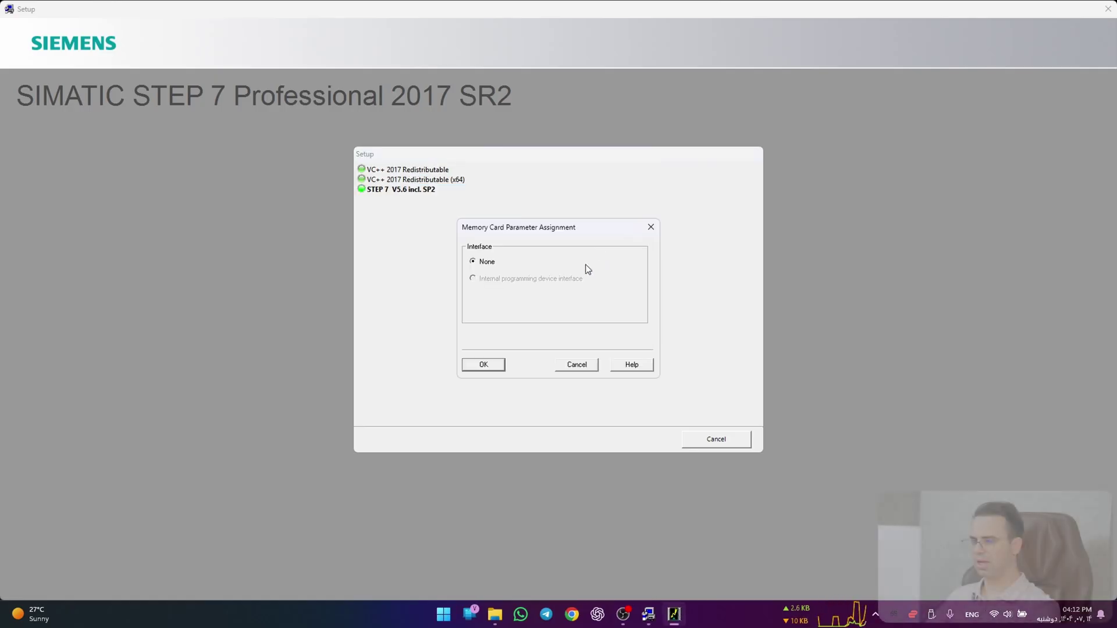
Step: Confirm Memory Card Parameter Assignment with Interface None, then open File Explorer
left_click(478, 369)
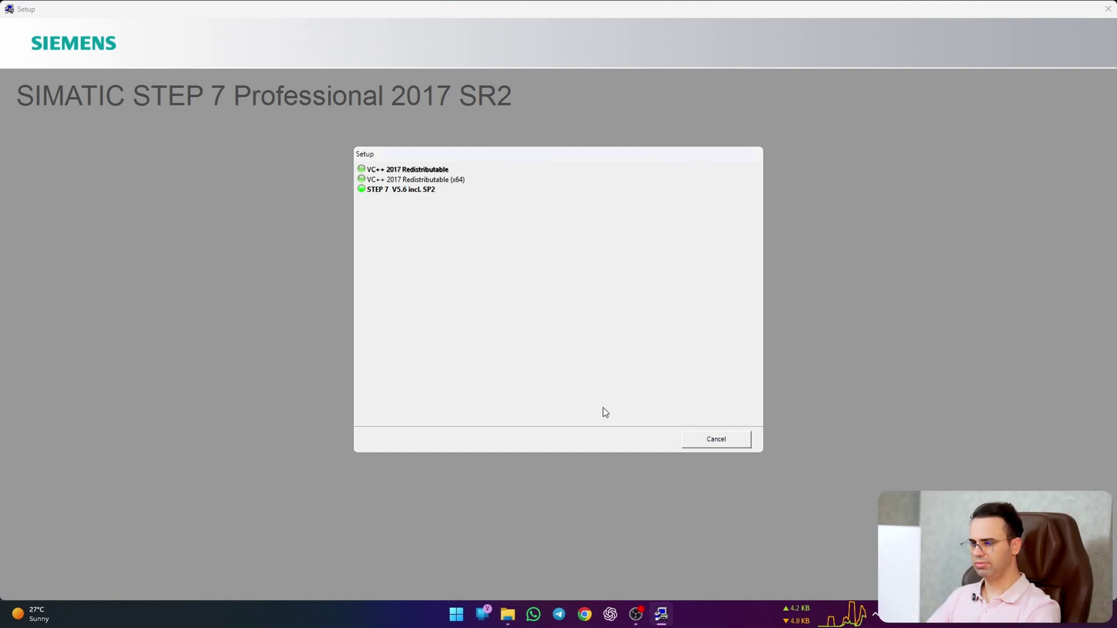
left_click(507, 614)
Step: Browse Music to the AutoHotKey+CursorHighlighter folder, then choose 'No, restart later' in Setup
left_click(349, 348)
double_click(494, 267)
double_click(508, 251)
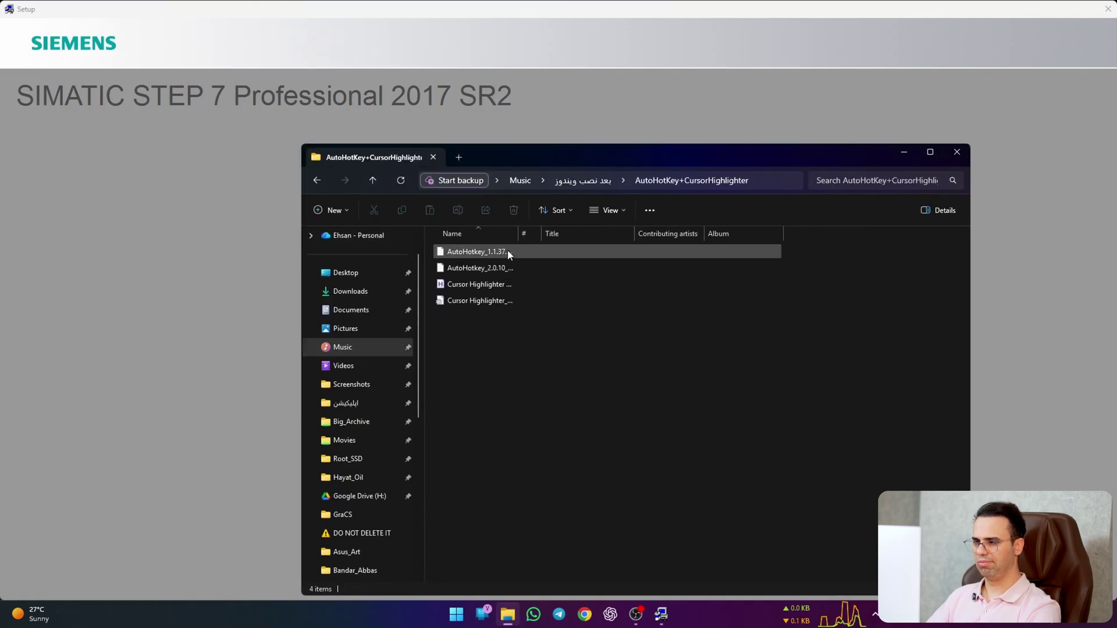
left_click(481, 285)
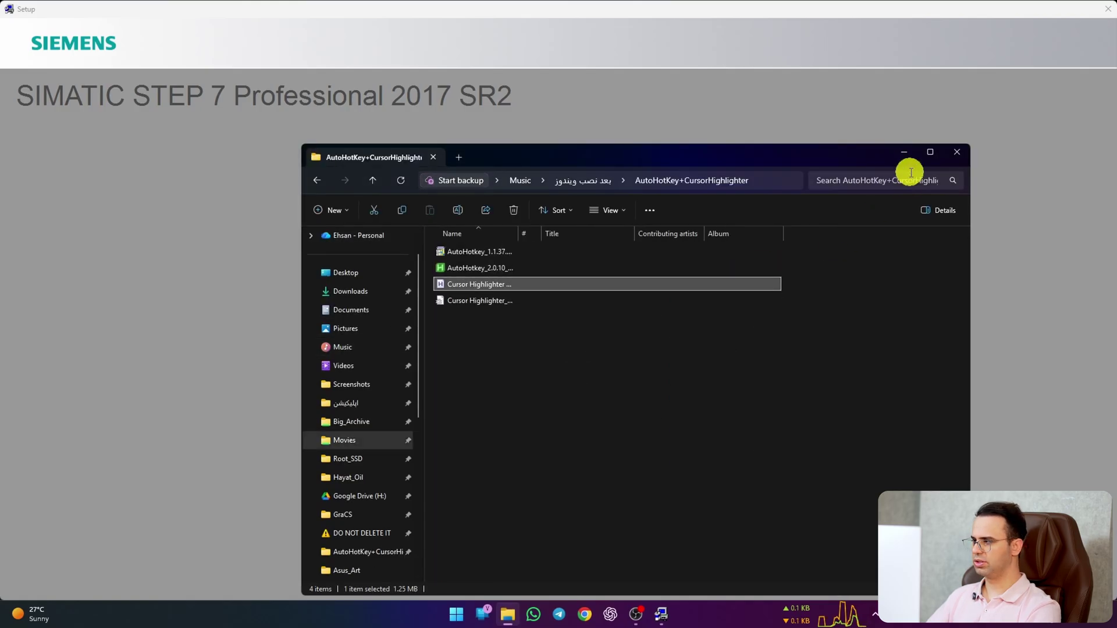
left_click(904, 151)
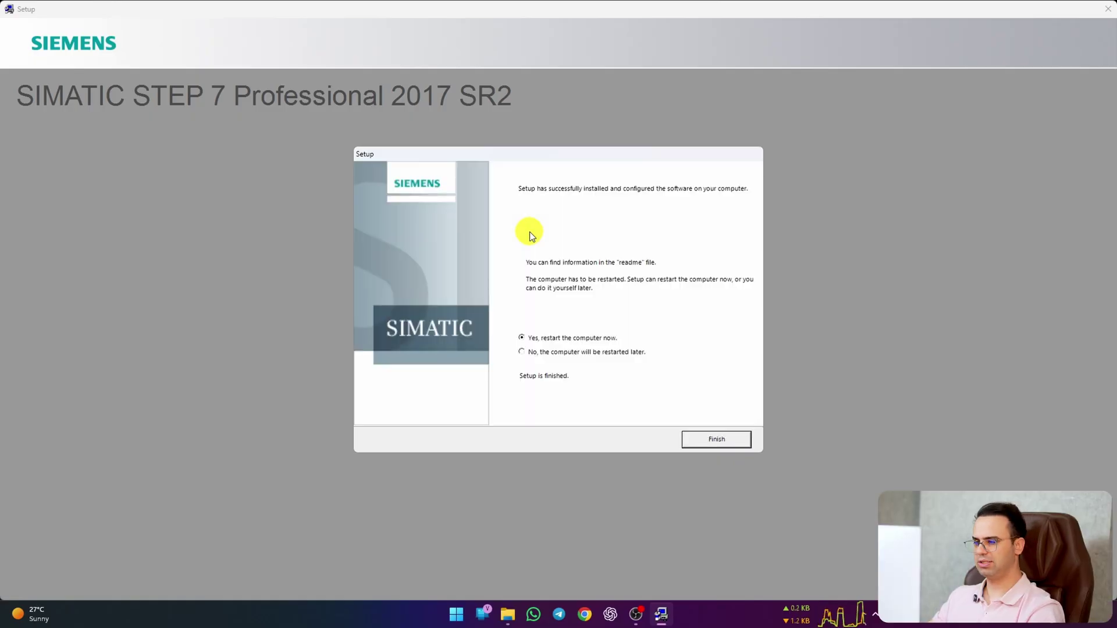
left_click(550, 356)
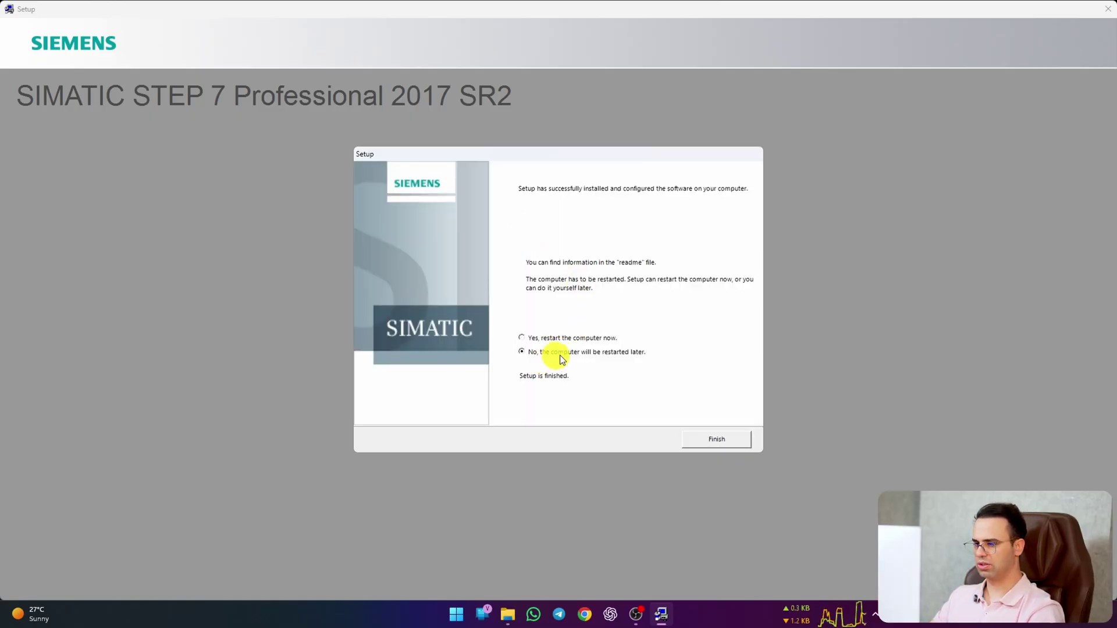
Step: Close the finished setup and copy Sim_EKB_Install_2022_11_27_Run_as_Admin.exe from the Siemens-SIMATIC-STEP7 folder
left_click(712, 436)
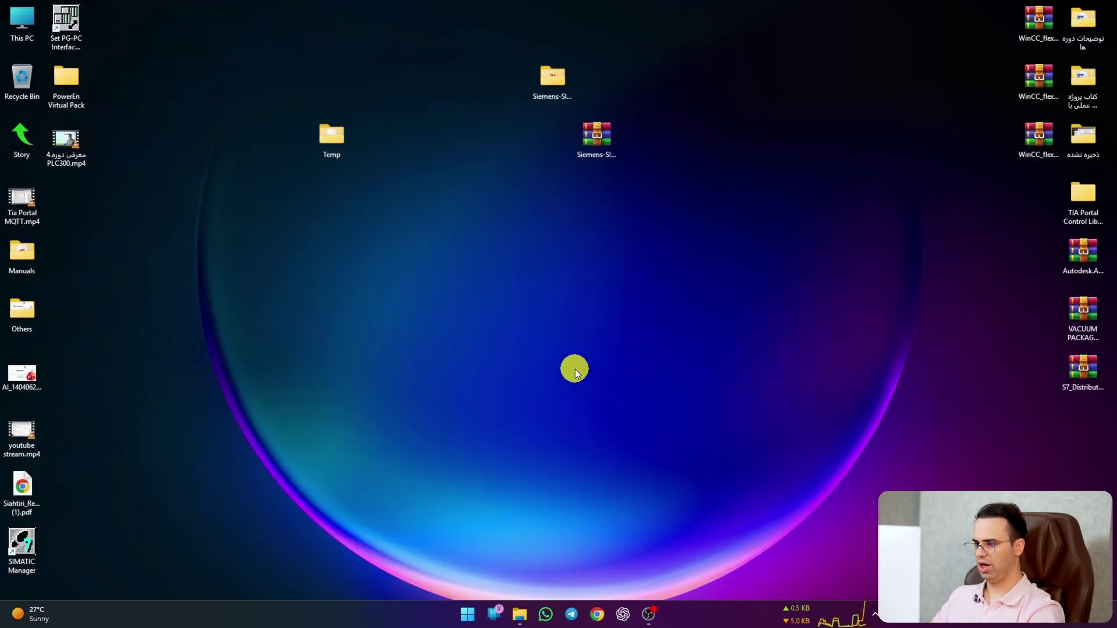
left_click(557, 81)
double_click(558, 82)
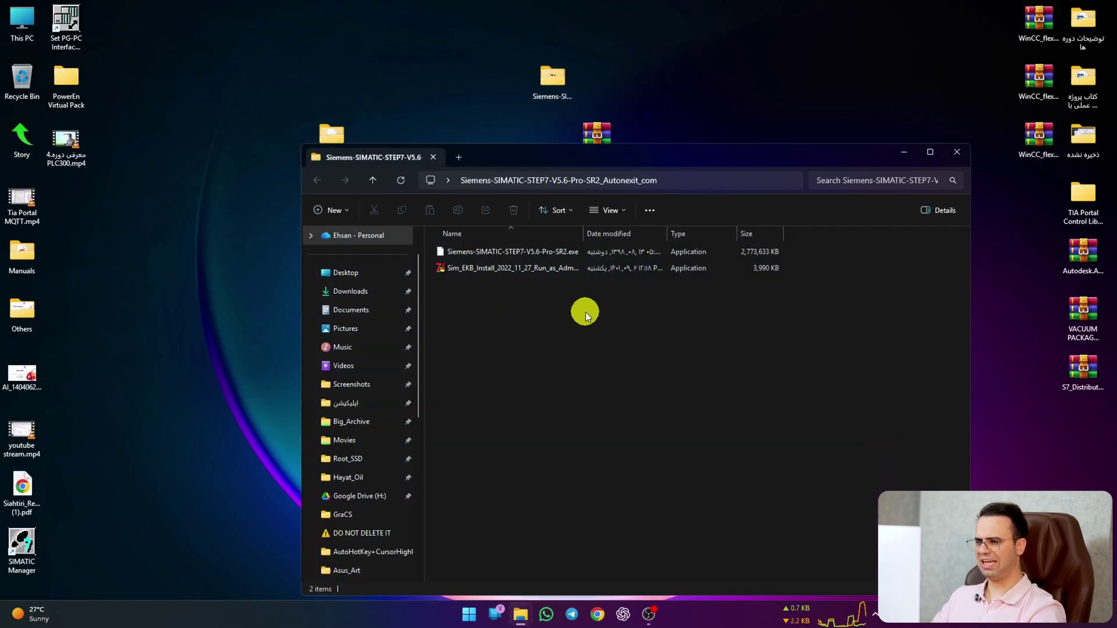
left_click(547, 271)
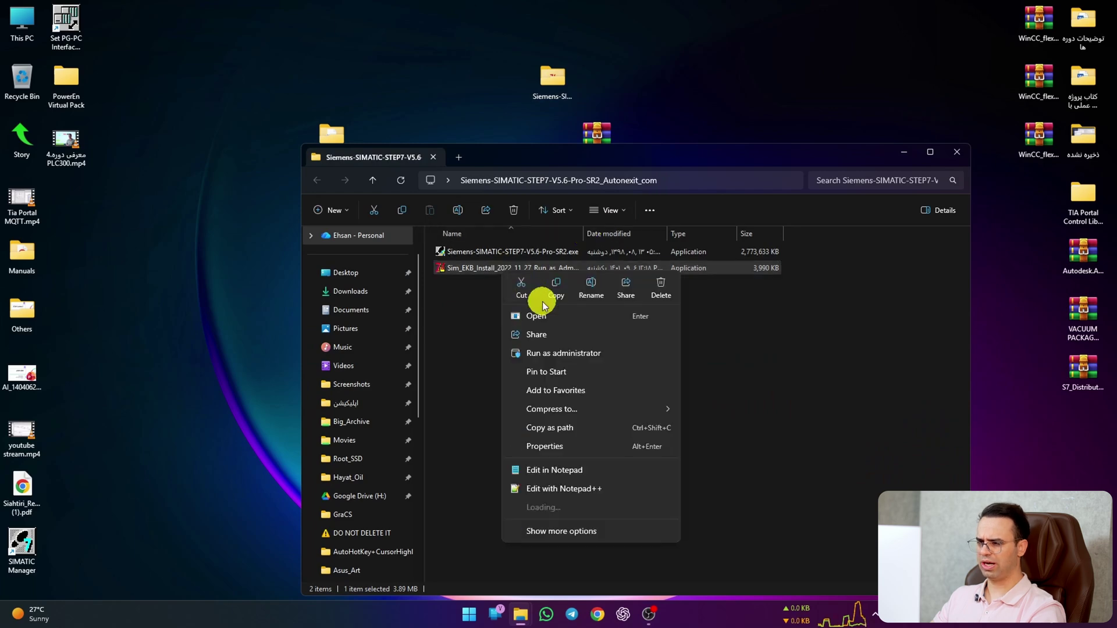
right_click(500, 272)
left_click(556, 289)
Step: Paste the installer into Local Disk (C:), replacing the old copy, and run it as administrator
double_click(22, 21)
double_click(693, 264)
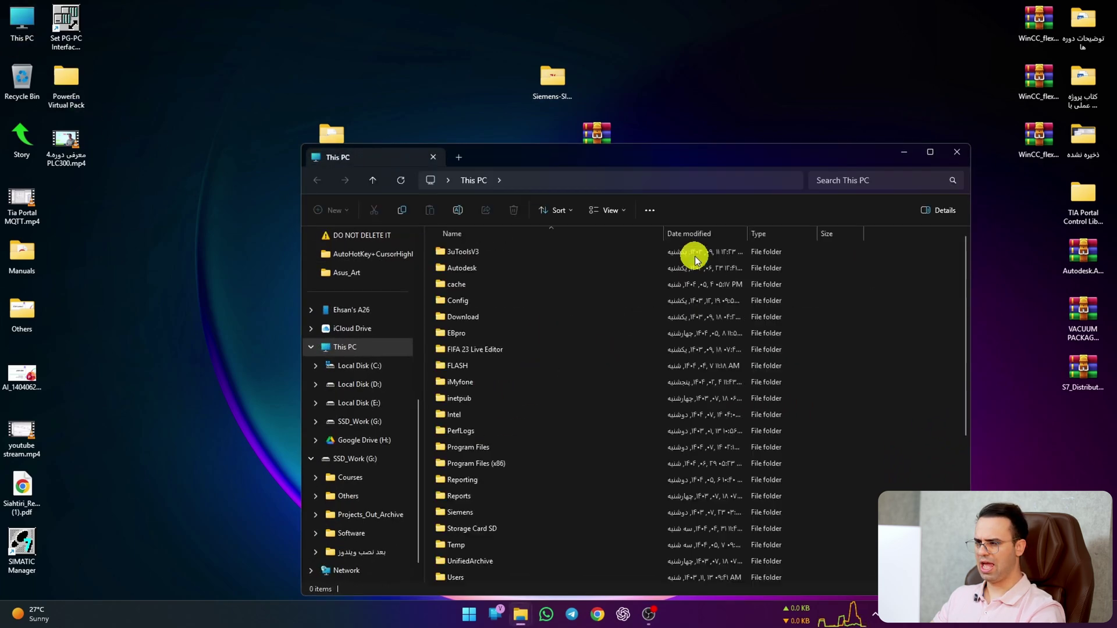
scroll(561, 314, "down", 5)
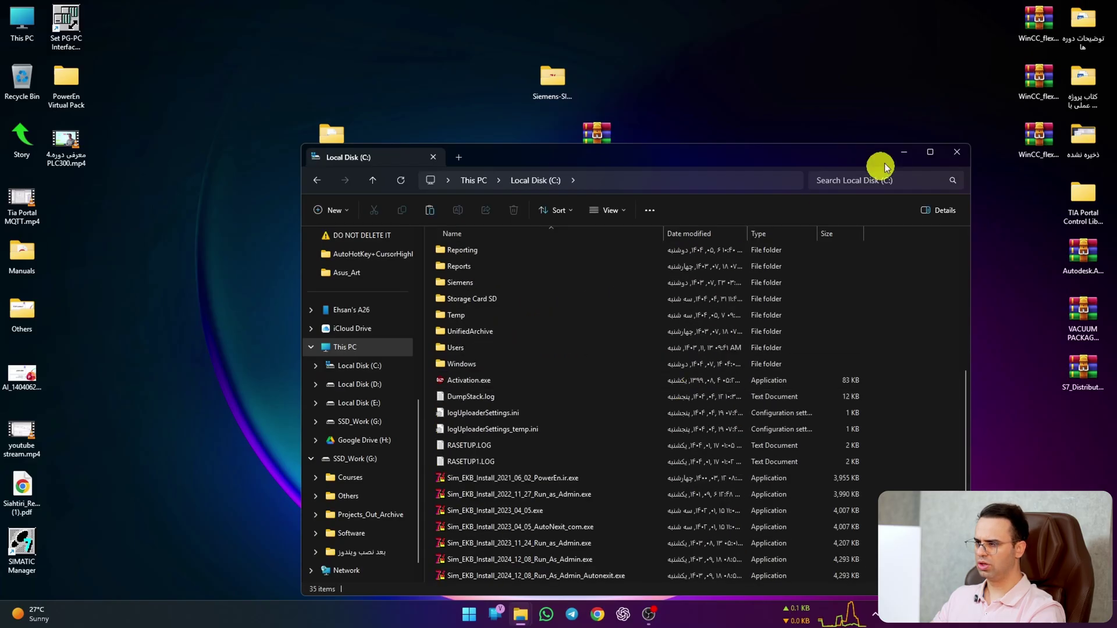
left_click(929, 153)
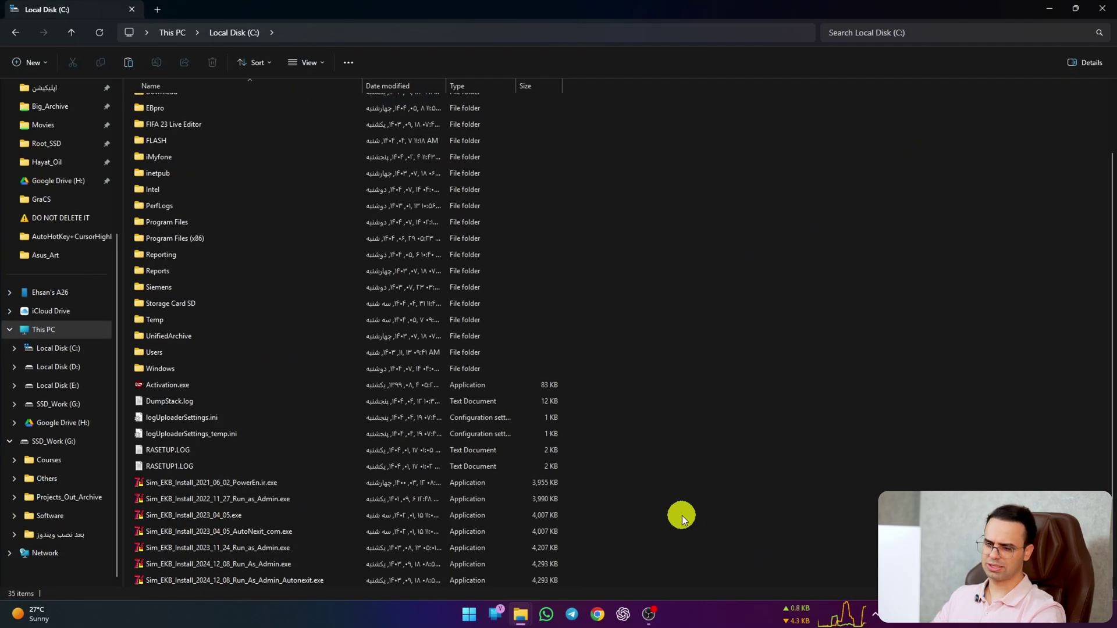
right_click(690, 456)
left_click(731, 459)
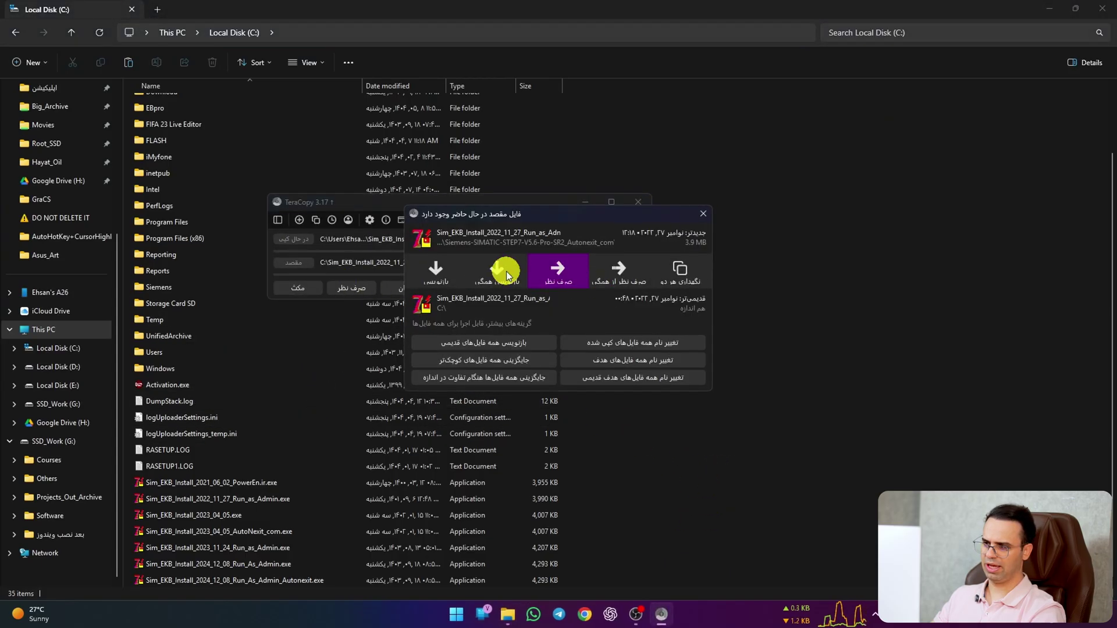
left_click(503, 271)
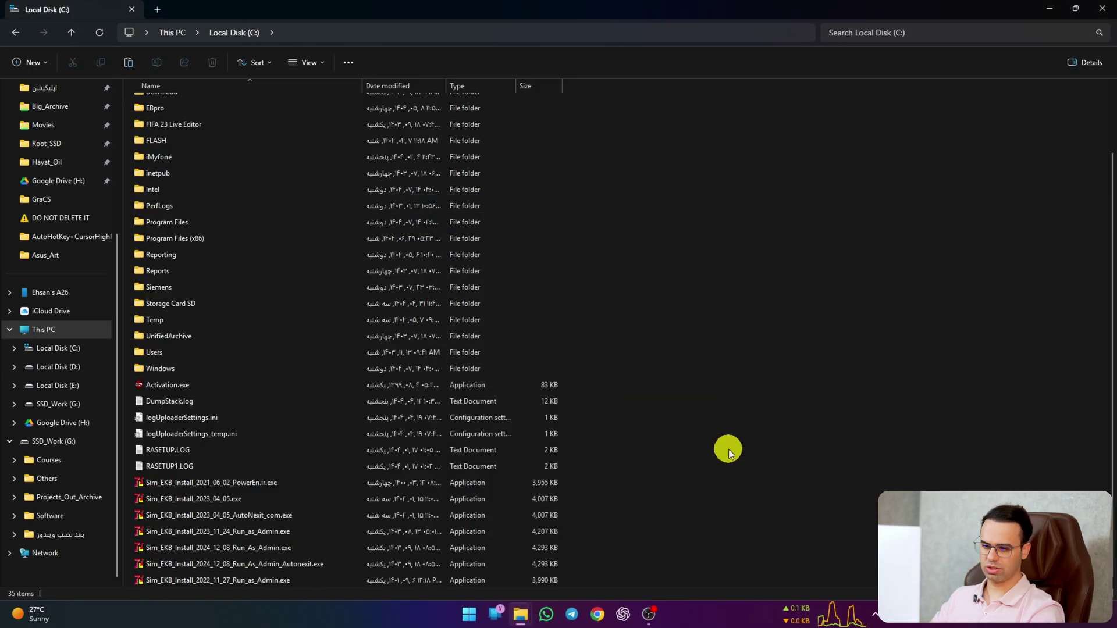
right_click(239, 583)
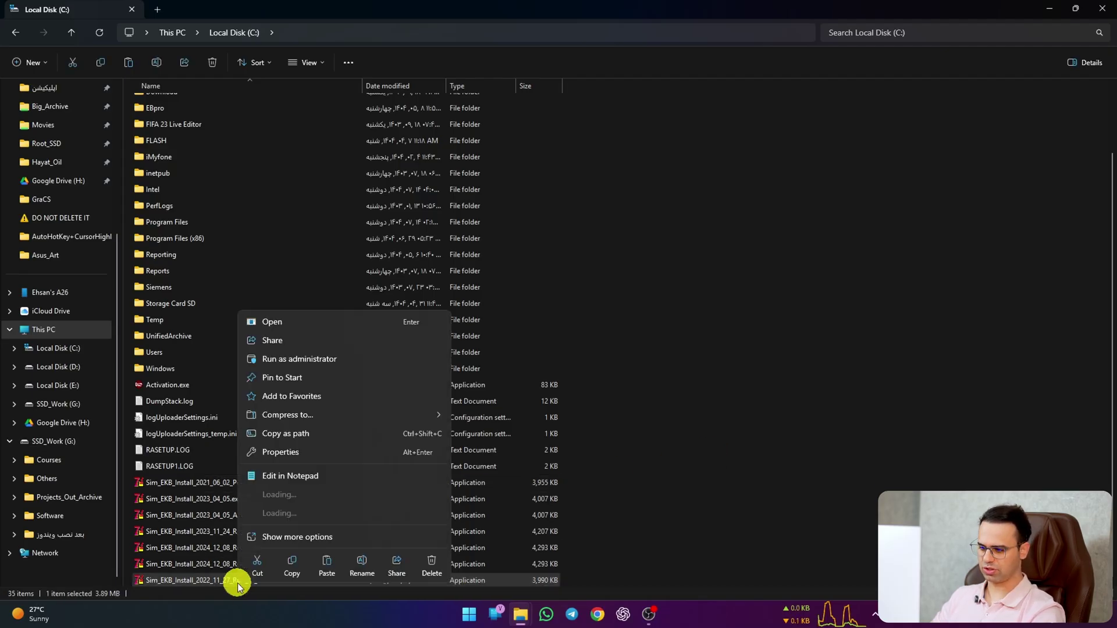
left_click(366, 343)
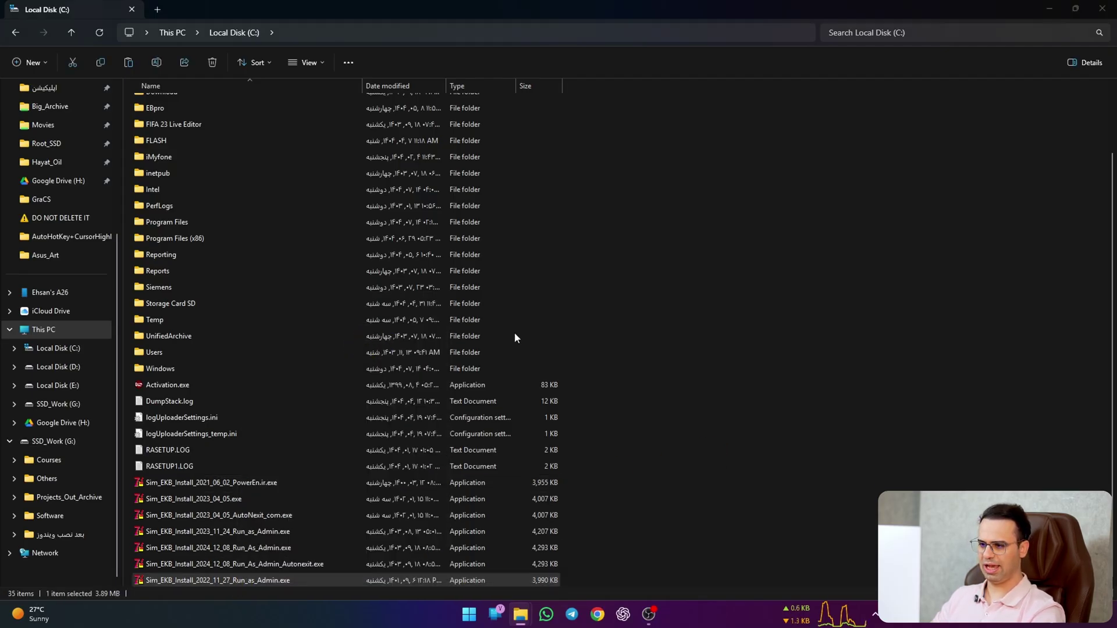
Step: Check the STEP 7 V5.7/V18 Professional 2022 key in the Required keys list and move the installer window right
left_click(664, 359)
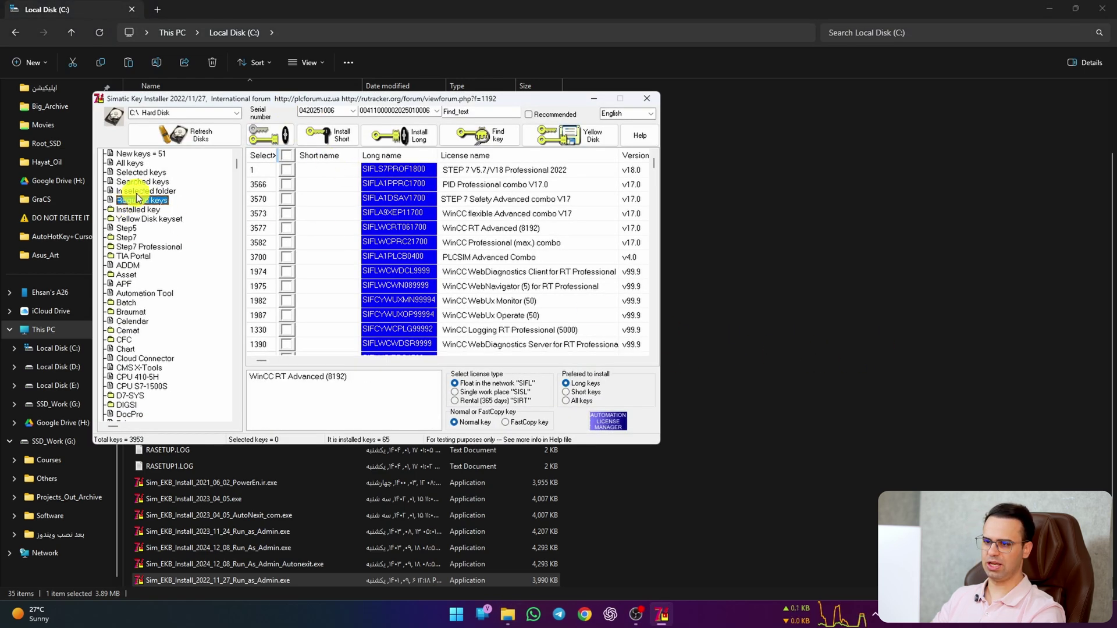
scroll(500, 244, "down", 3)
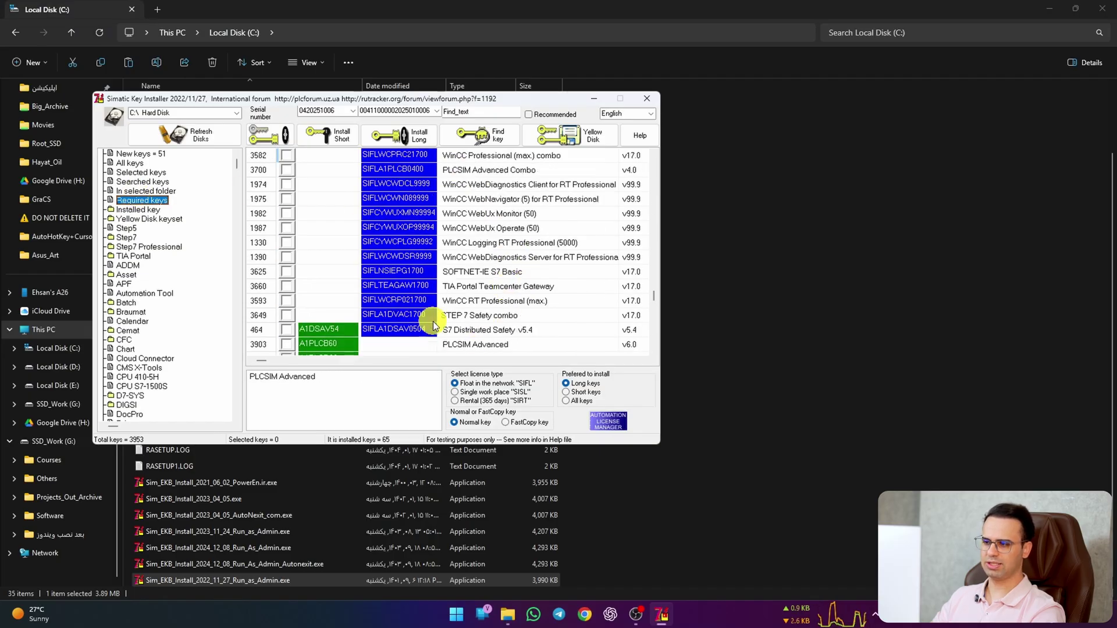
scroll(431, 326, "up", 2)
left_click(320, 170)
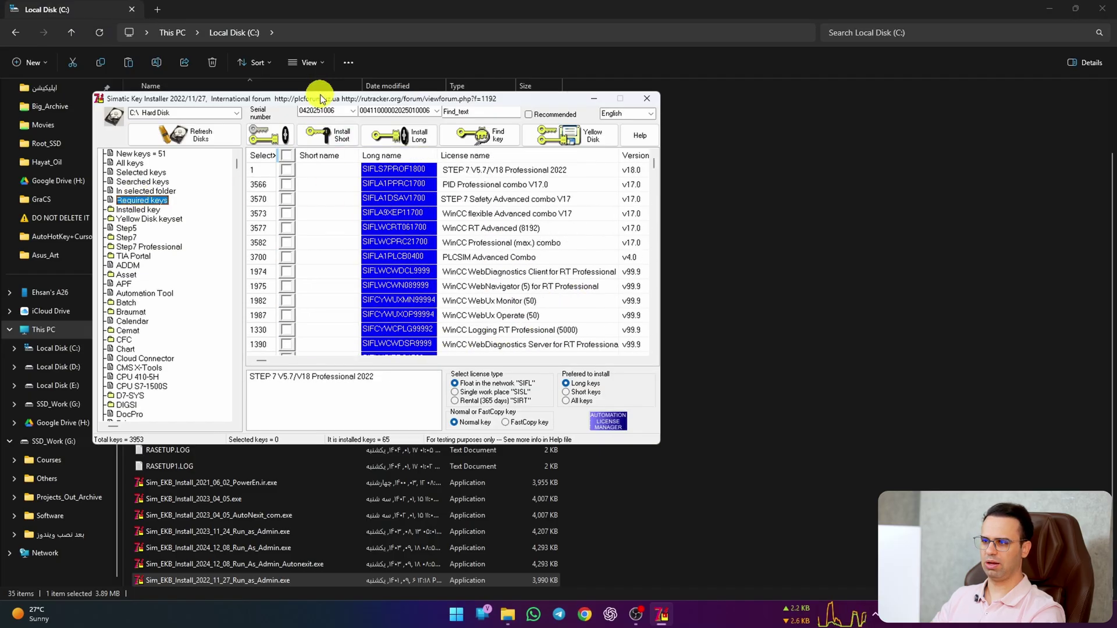
left_click_drag(320, 99, 632, 174)
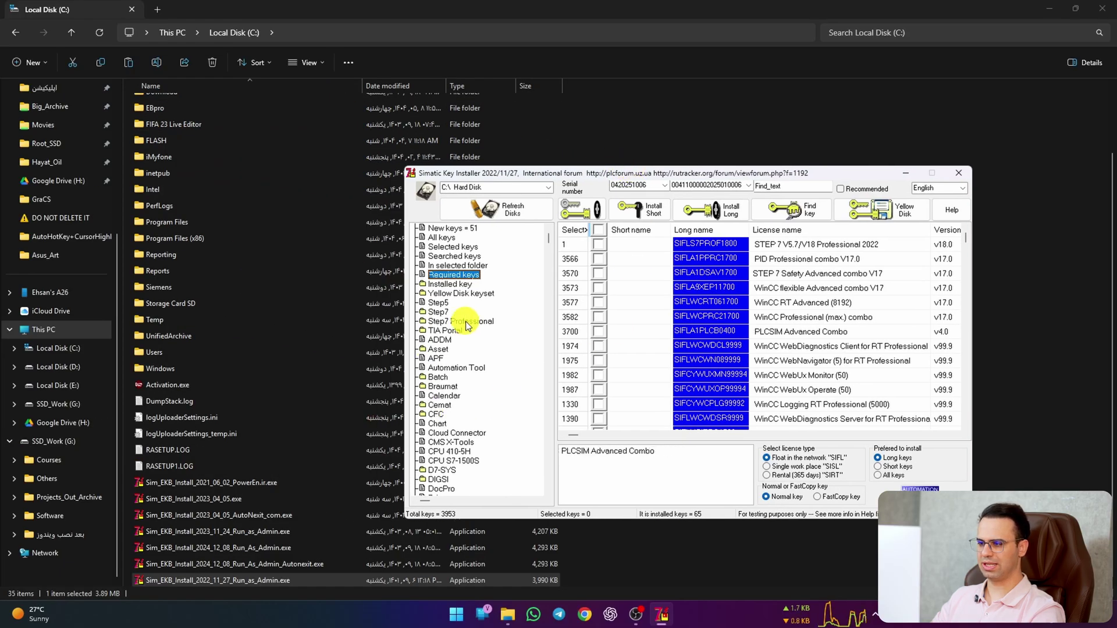
Step: Open Folder Options for the drive C window on its View settings
left_click(1026, 337)
scroll(495, 244, "up", 2)
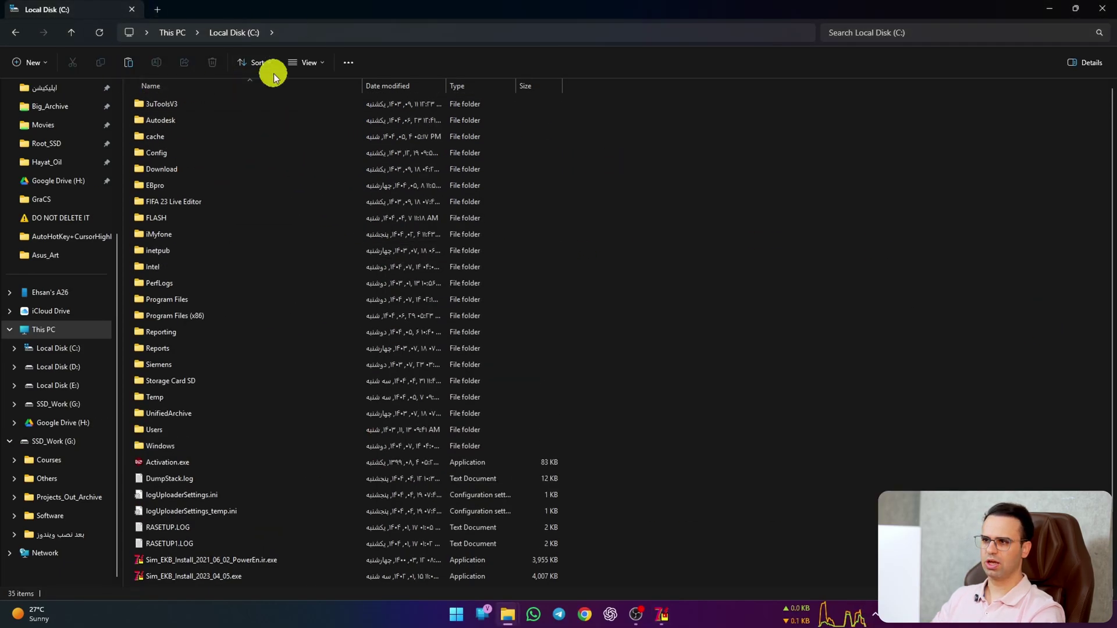
left_click(347, 62)
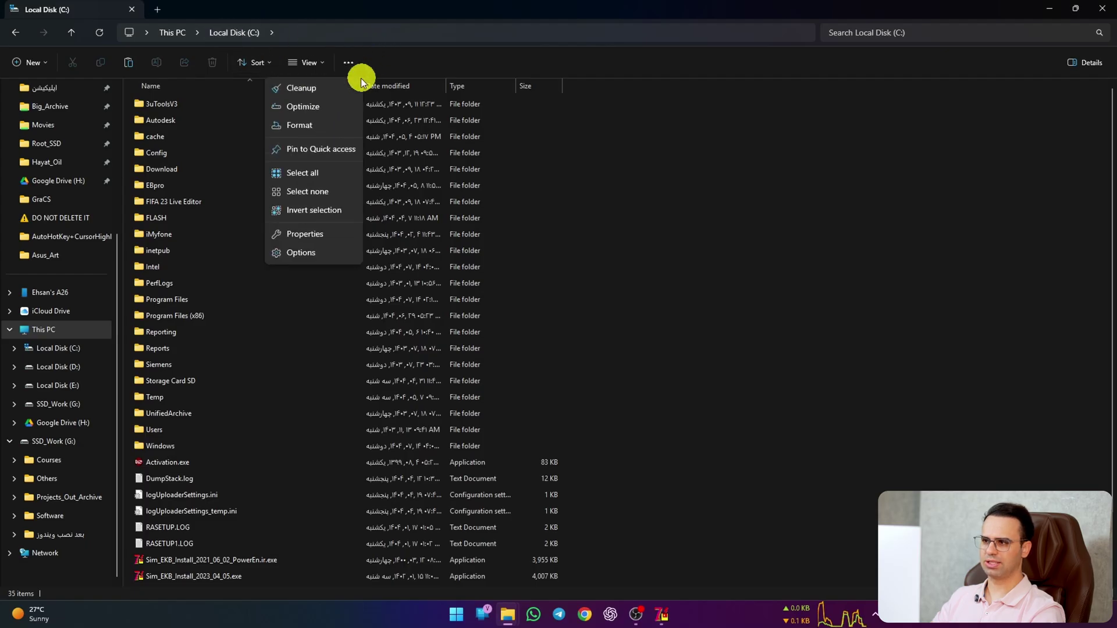
left_click(299, 253)
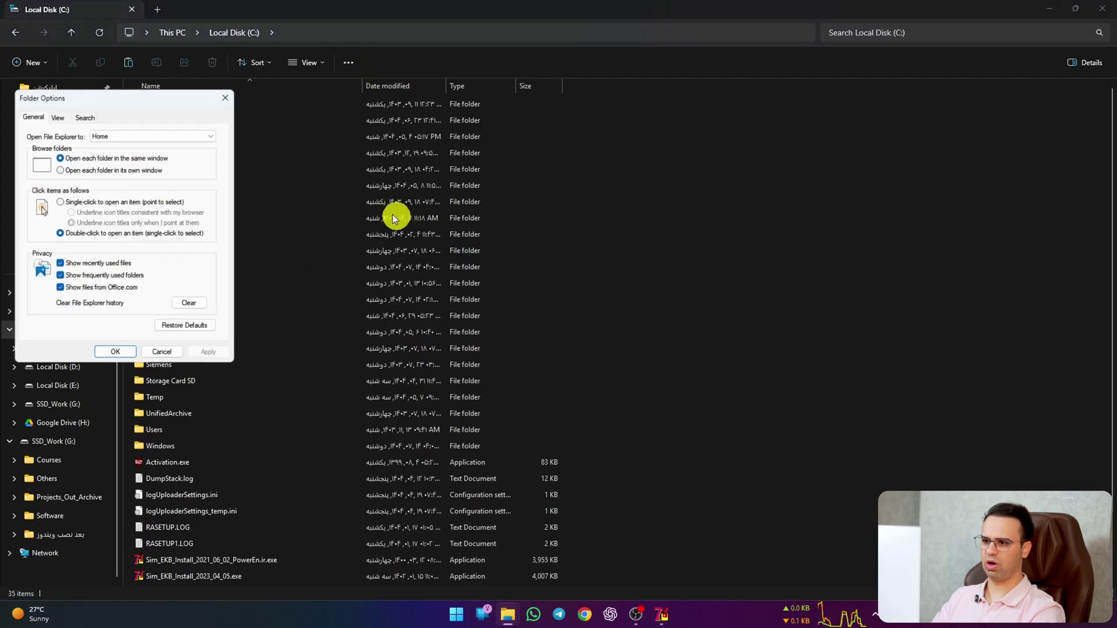
left_click(57, 116)
left_click_drag(88, 104, 507, 107)
Step: Turn on Show hidden files, folders, and drives, then open the AX NF ZZ folder
scroll(531, 251, "down", 1)
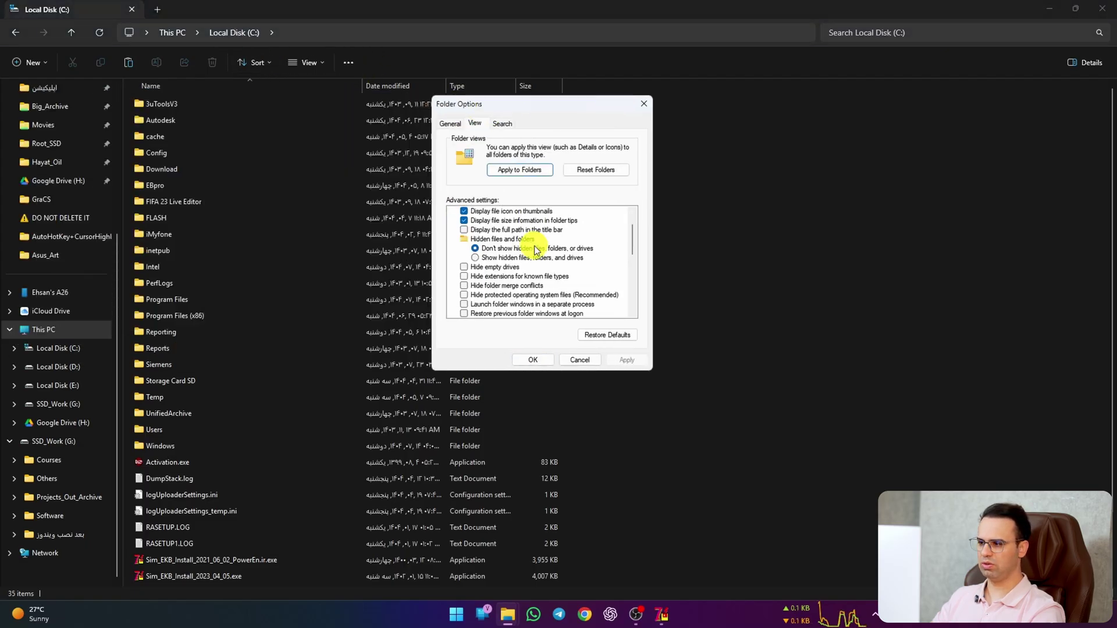
left_click(484, 259)
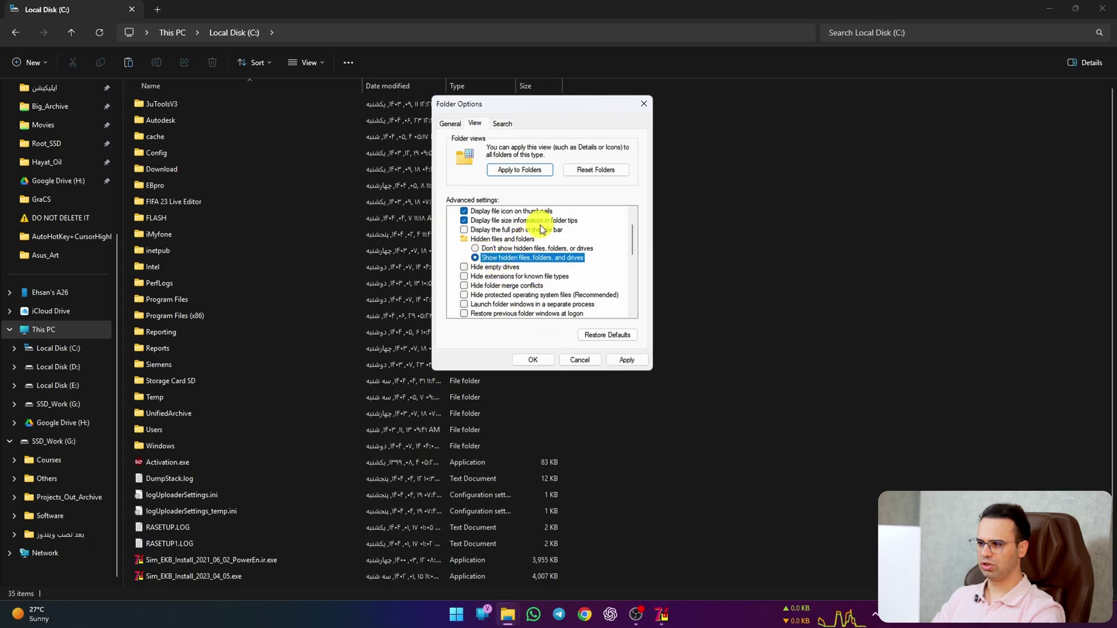
left_click(626, 359)
left_click(543, 358)
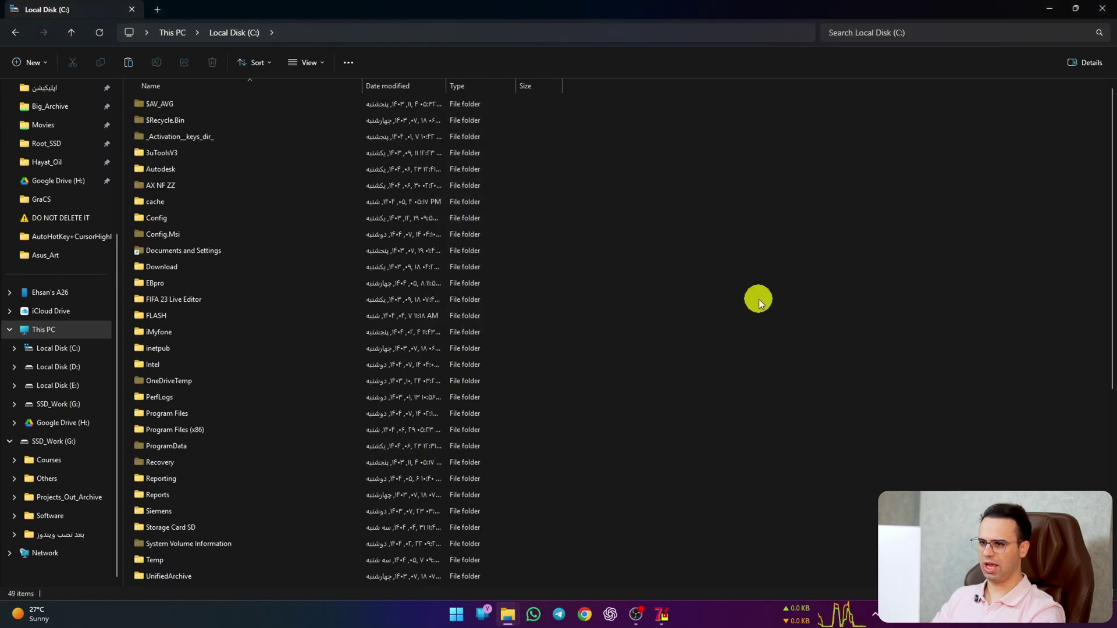
double_click(254, 188)
scroll(298, 237, "up", 13)
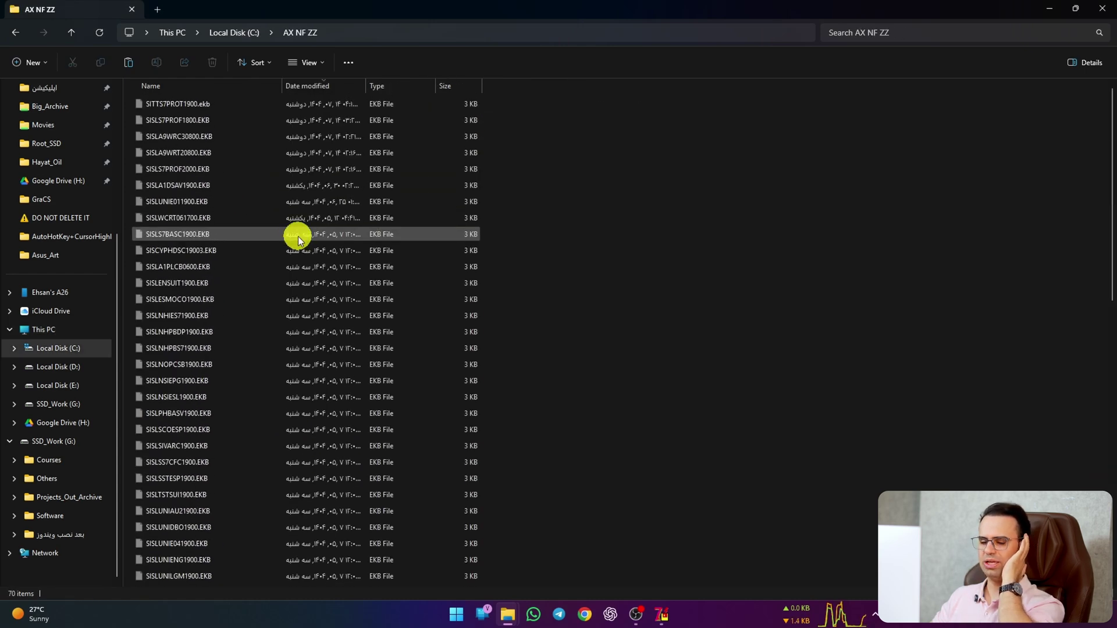
Step: Bring back Simatic Key Installer and list its Step7 license keys
left_click(659, 617)
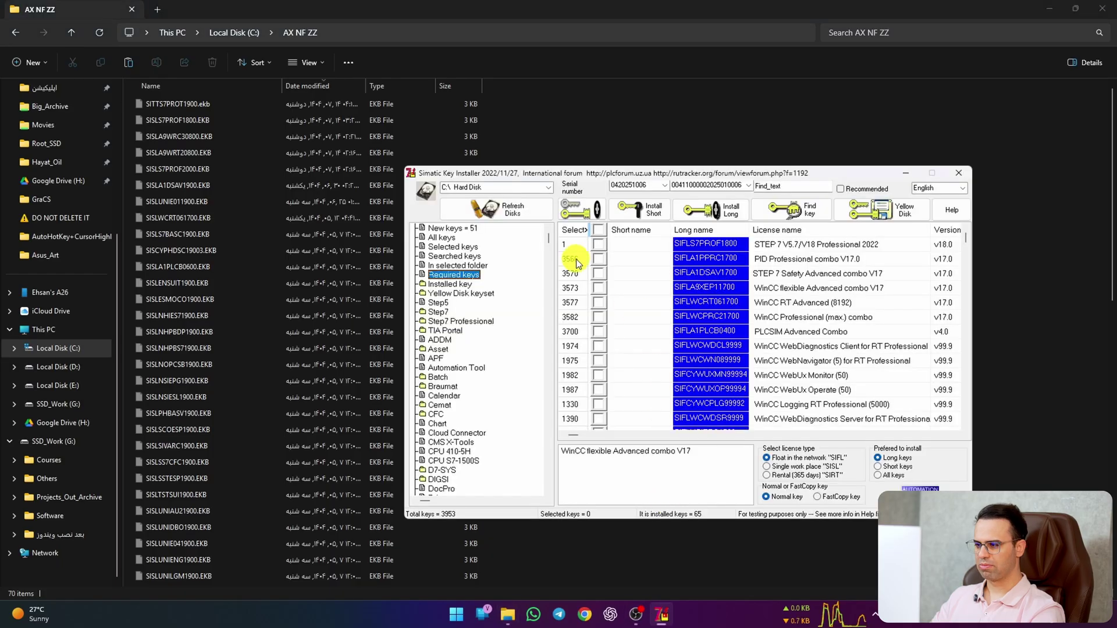
left_click(437, 313)
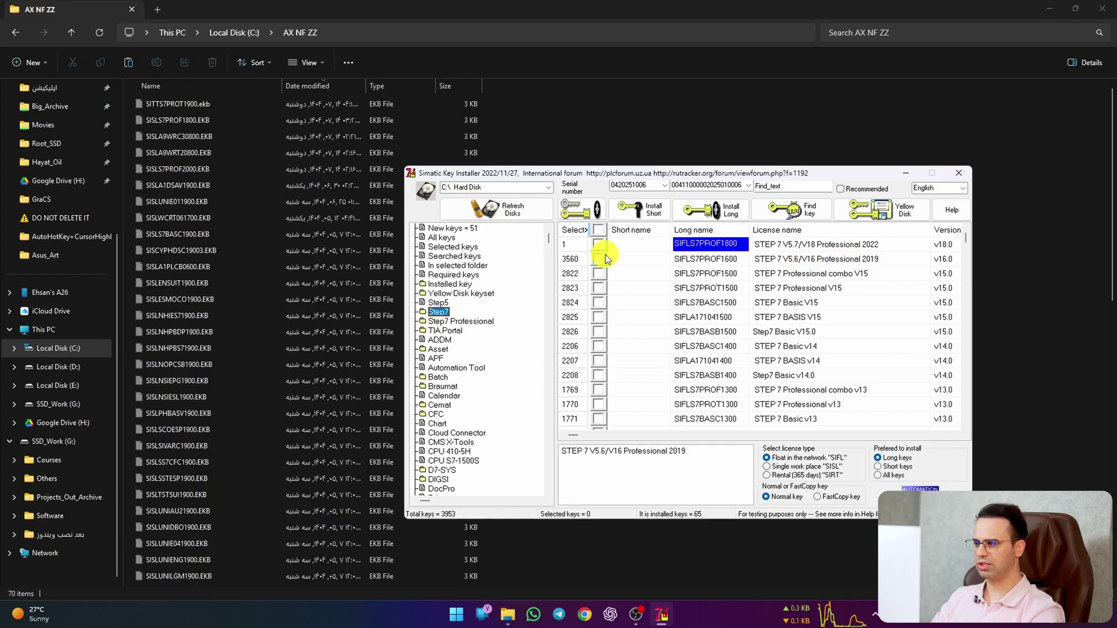
Step: Browse the Start menu's All apps list down to the Siemens Automation folder
key("super")
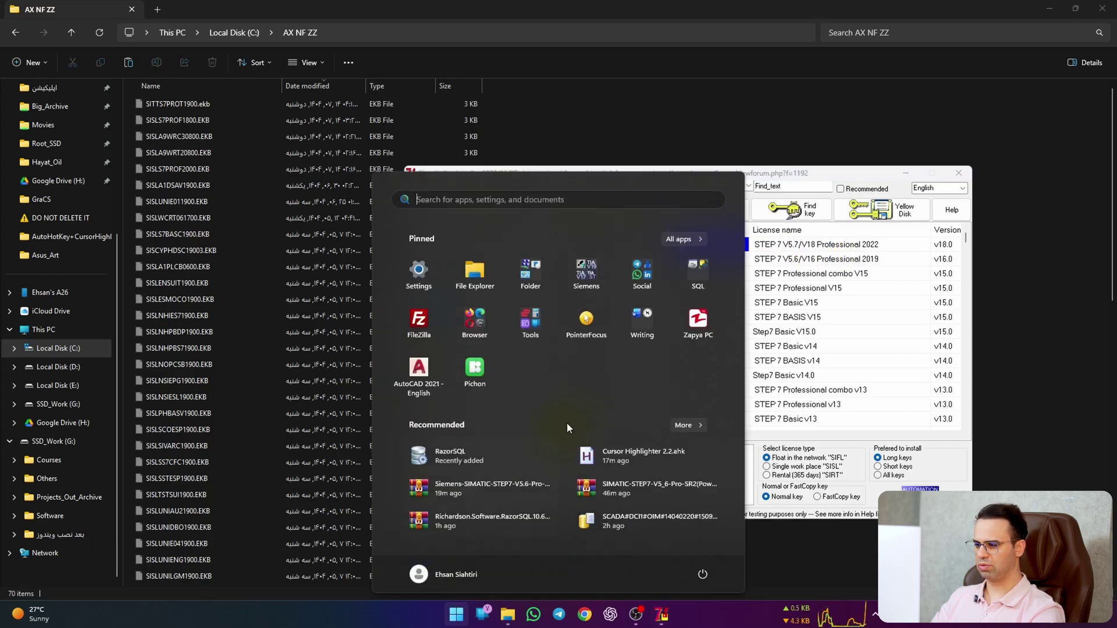
left_click(692, 238)
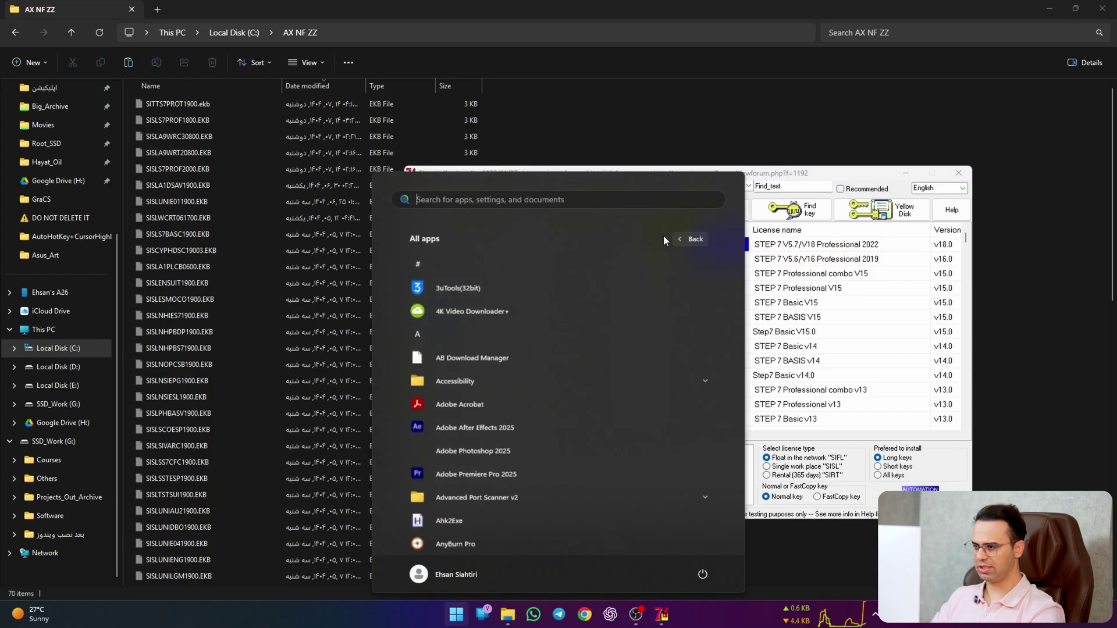
scroll(543, 395, "down", 3)
scroll(542, 402, "down", 10)
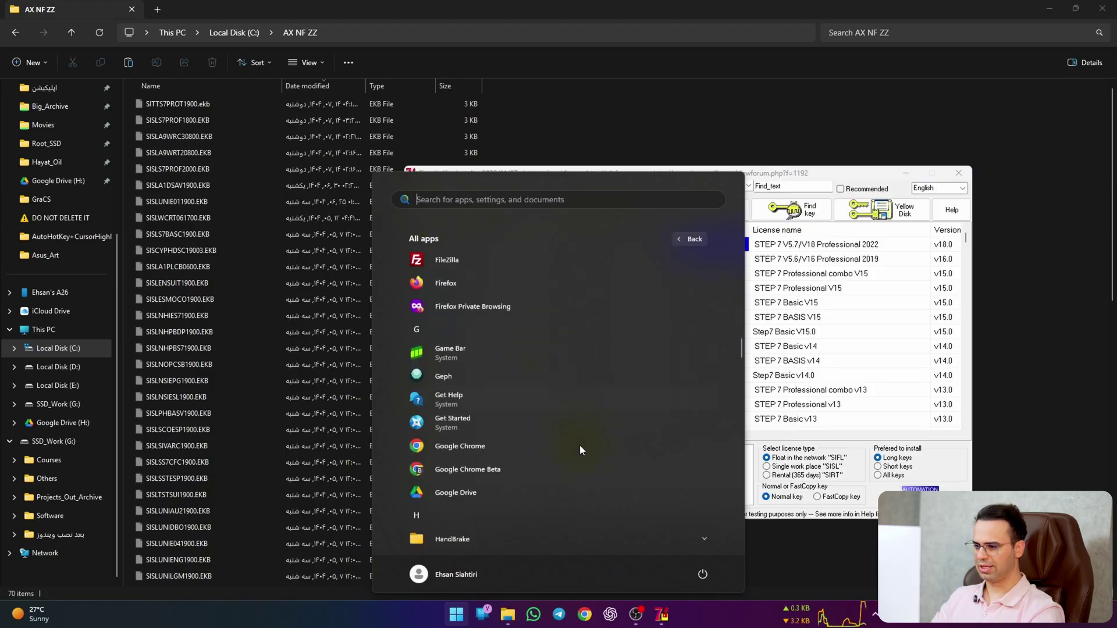
scroll(585, 474, "down", 12)
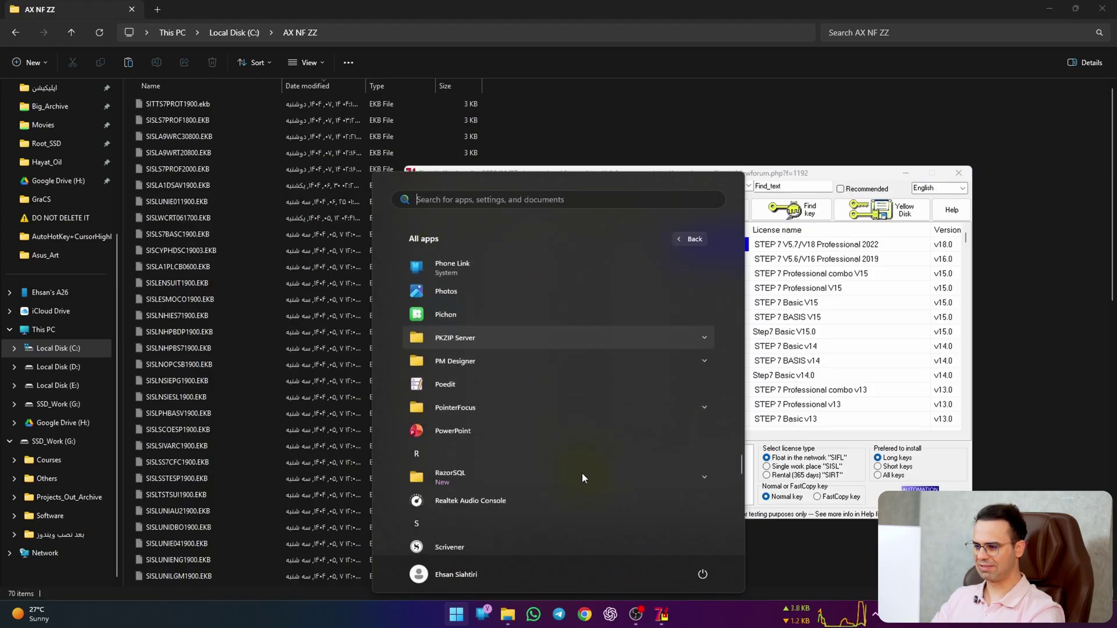
scroll(581, 474, "down", 5)
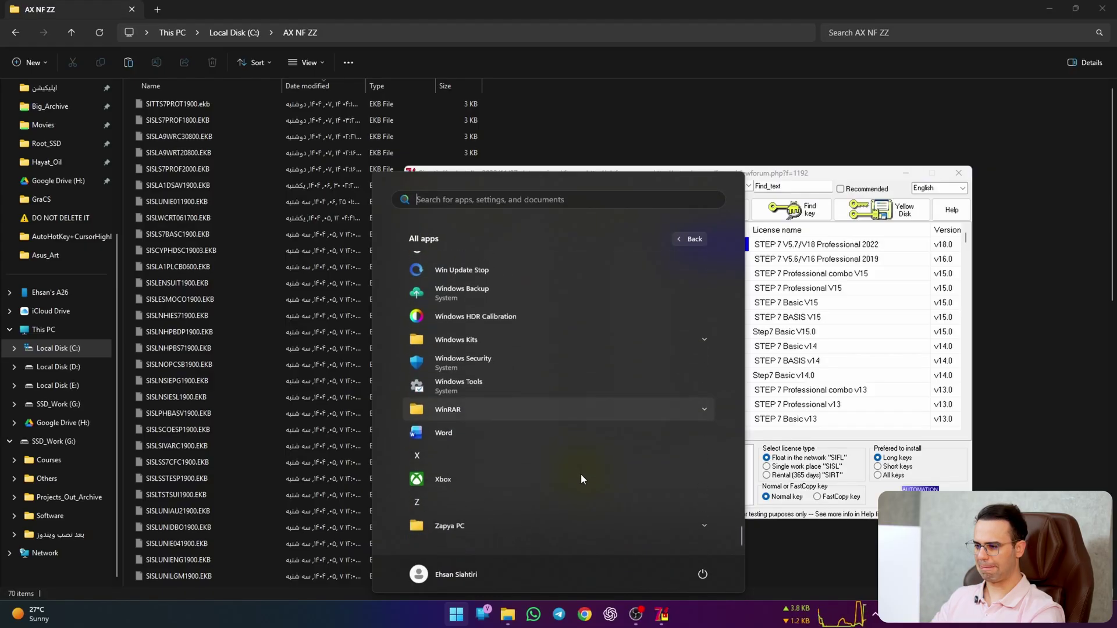
scroll(581, 474, "up", 5)
scroll(581, 473, "up", 10)
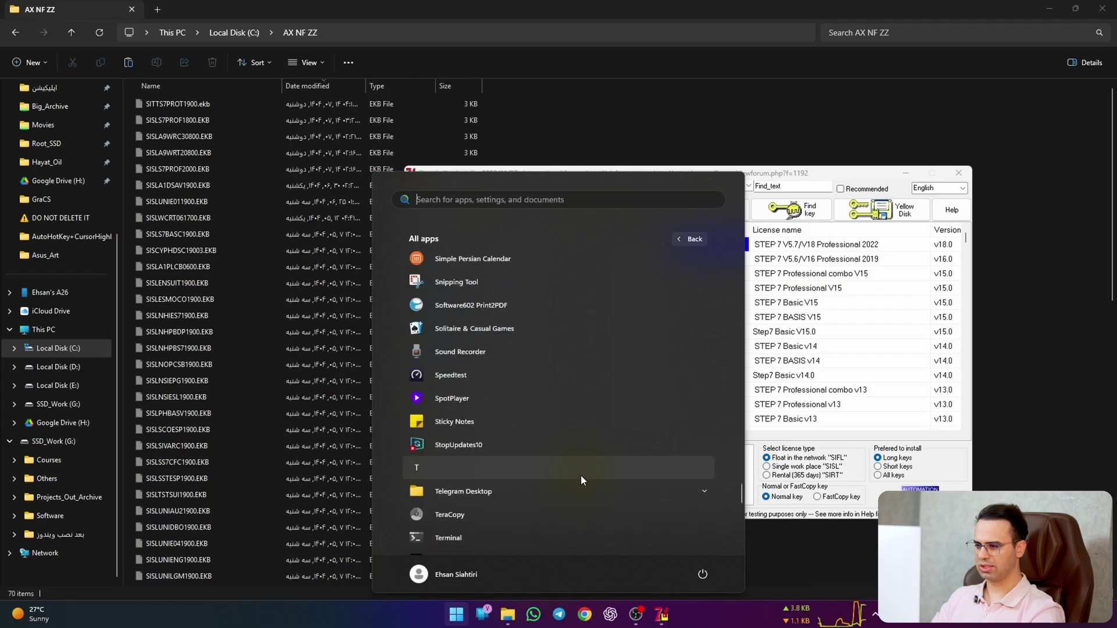
scroll(495, 473, "up", 5)
scroll(493, 473, "up", 8)
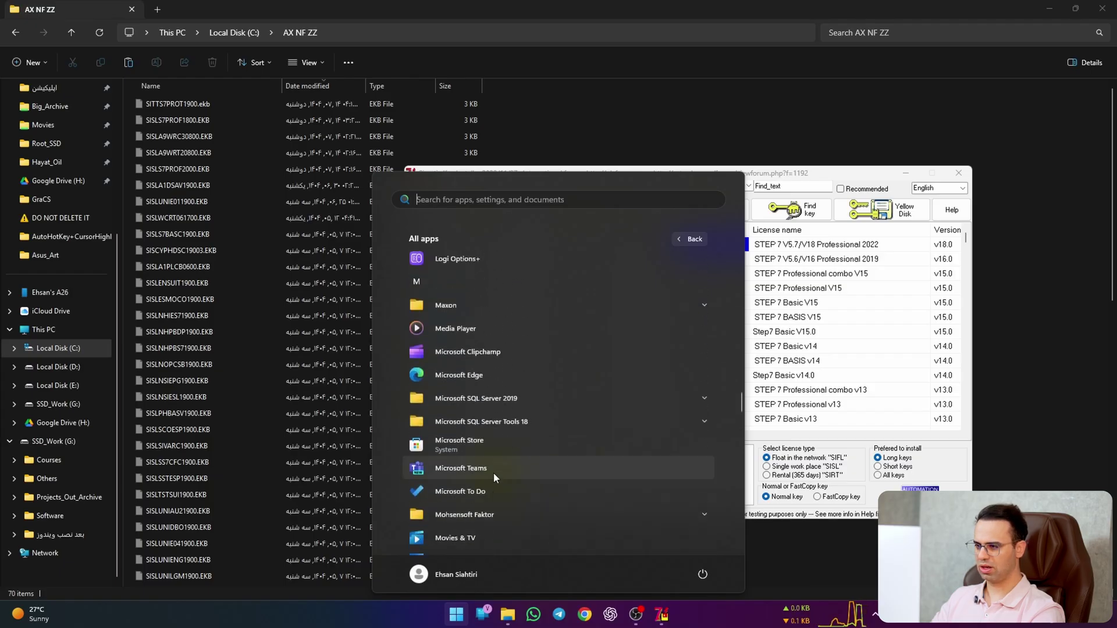
scroll(493, 473, "down", 8)
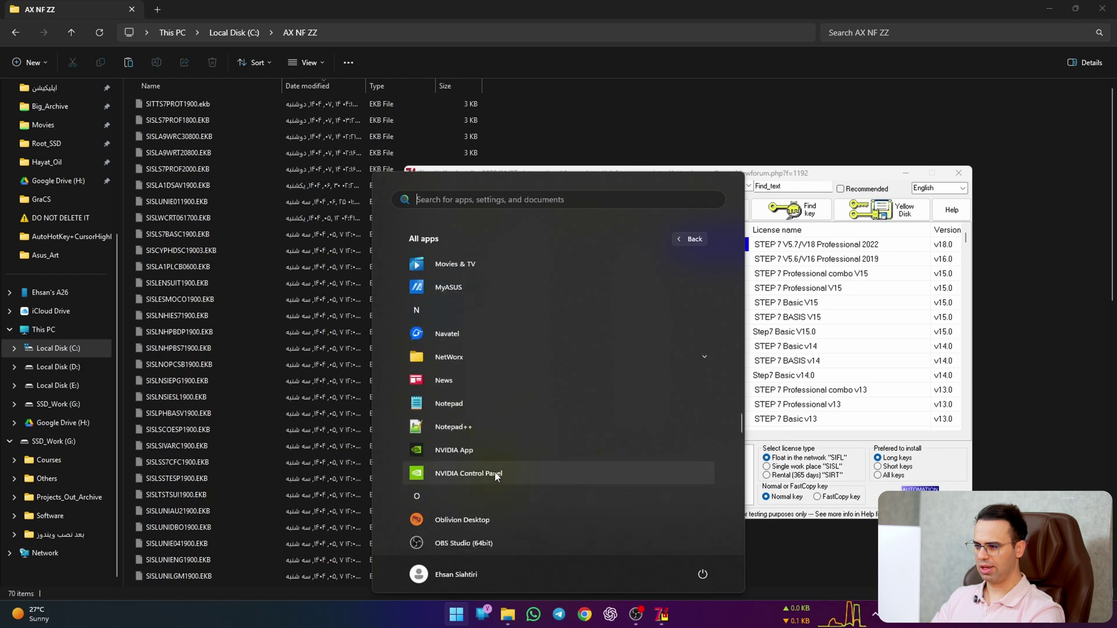
scroll(496, 474, "down", 5)
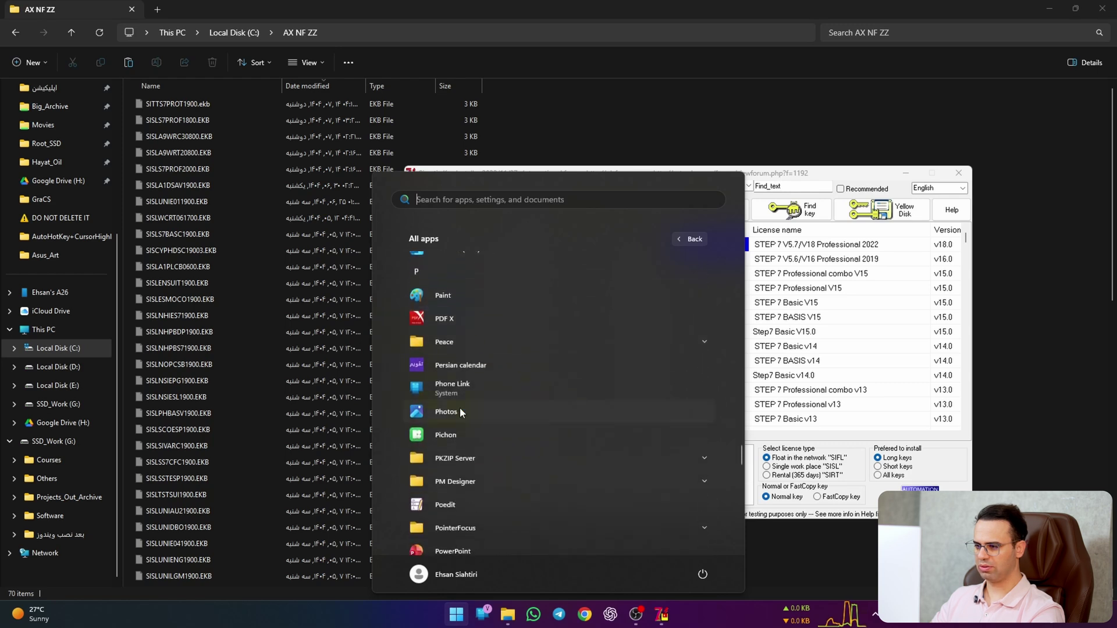
scroll(552, 457, "down", 4)
Step: Expand Siemens Automation, look through its entries, then close Start to show the desktop
left_click(497, 354)
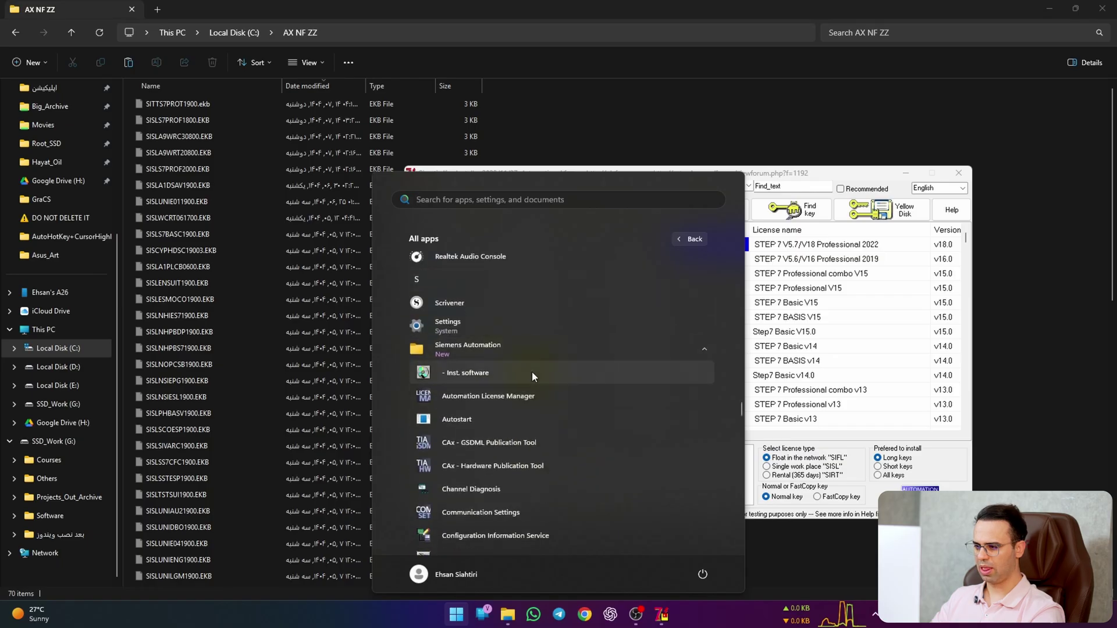
scroll(532, 371, "down", 2)
scroll(646, 378, "down", 2)
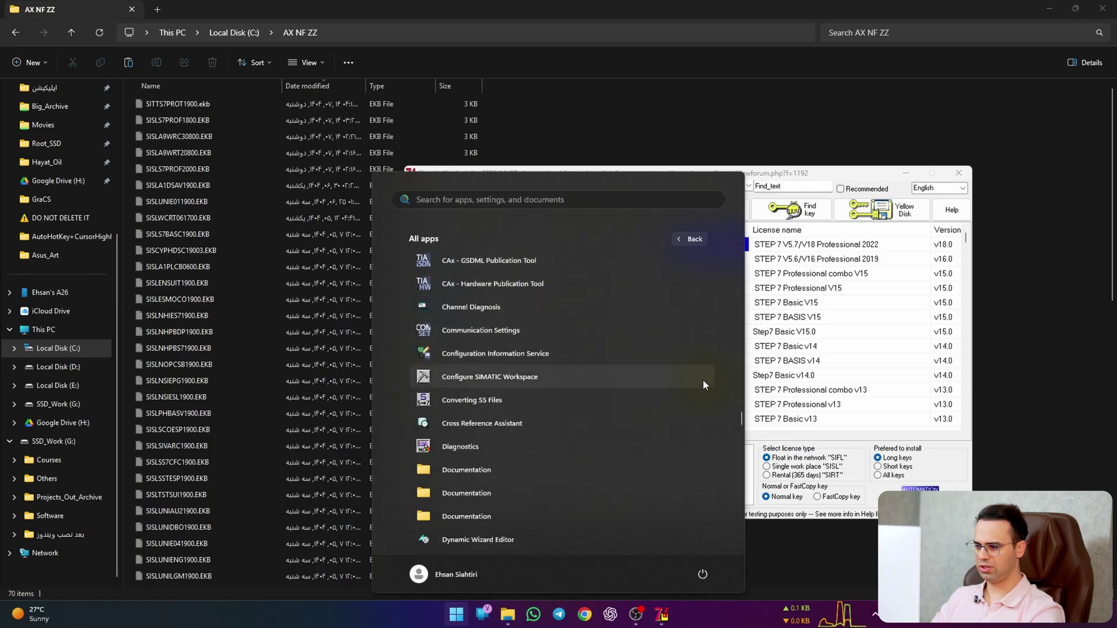
scroll(611, 361, "down", 3)
scroll(605, 460, "down", 3)
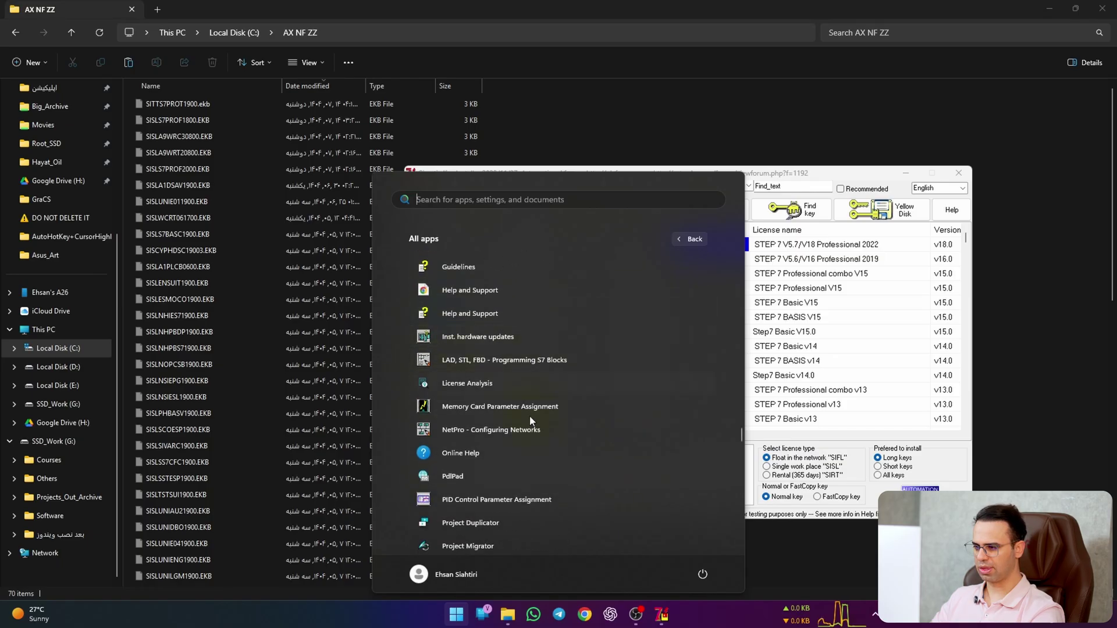
scroll(623, 417, "down", 4)
scroll(535, 384, "down", 3)
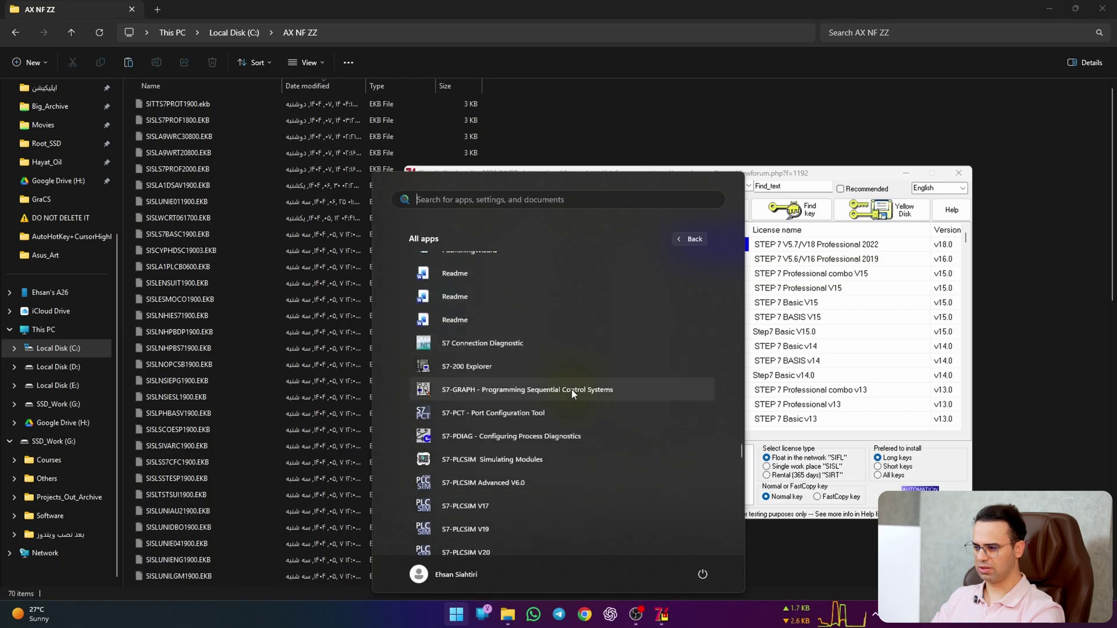
scroll(591, 407, "down", 6)
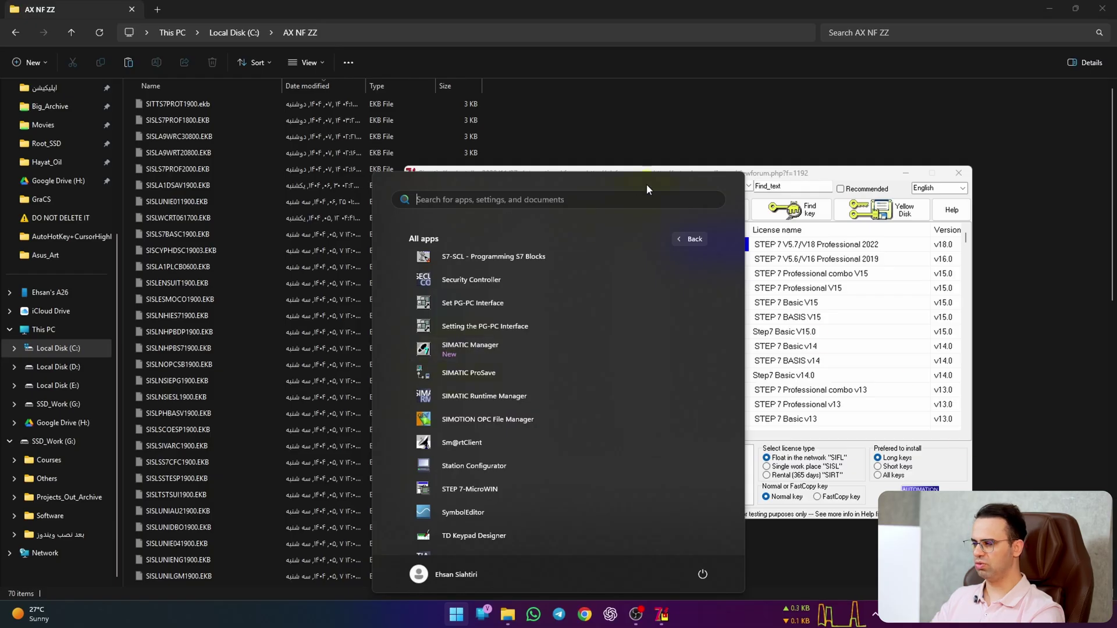
key("Escape")
key("super+Down")
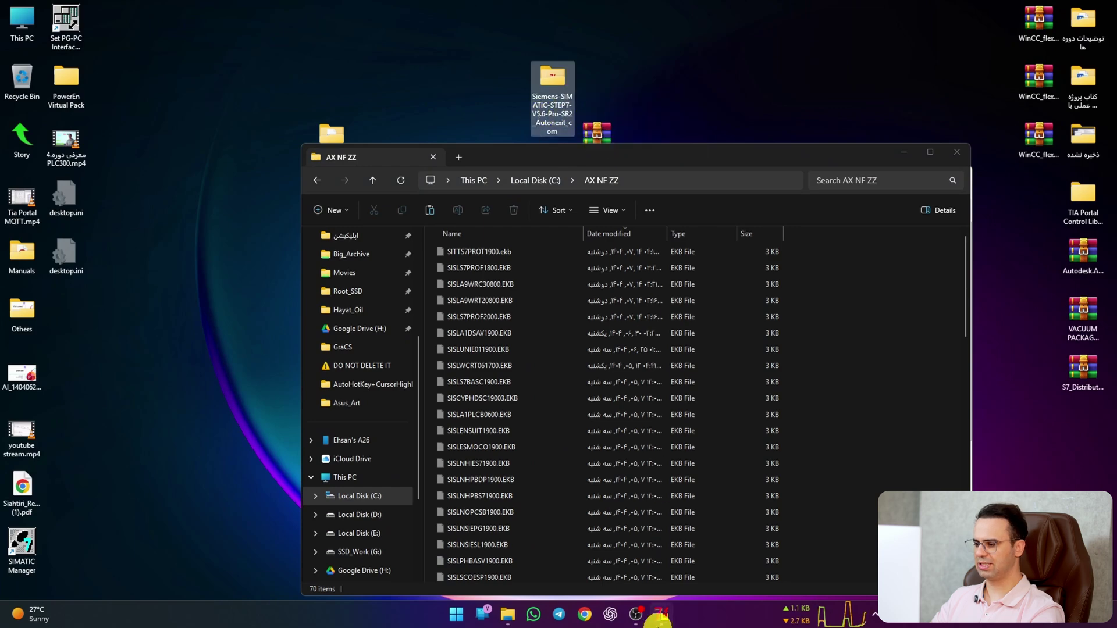
Step: Install the STEP 7 V5.6/V16 Professional 2019 license as a long key and close the installer
left_click(661, 615)
left_click_drag(723, 173, 534, 156)
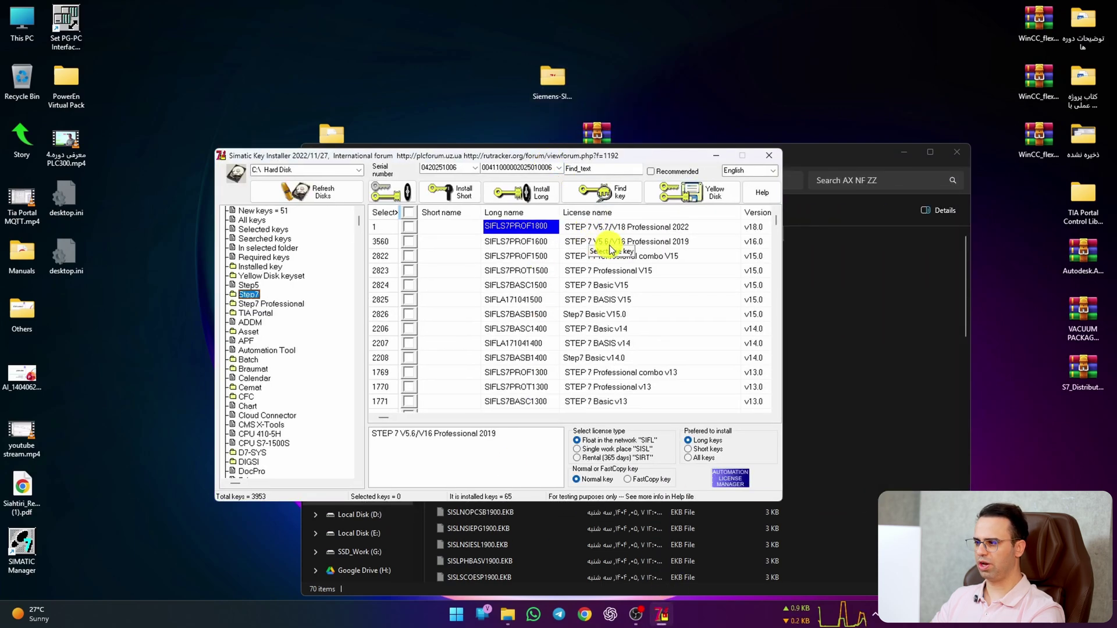
left_click(409, 241)
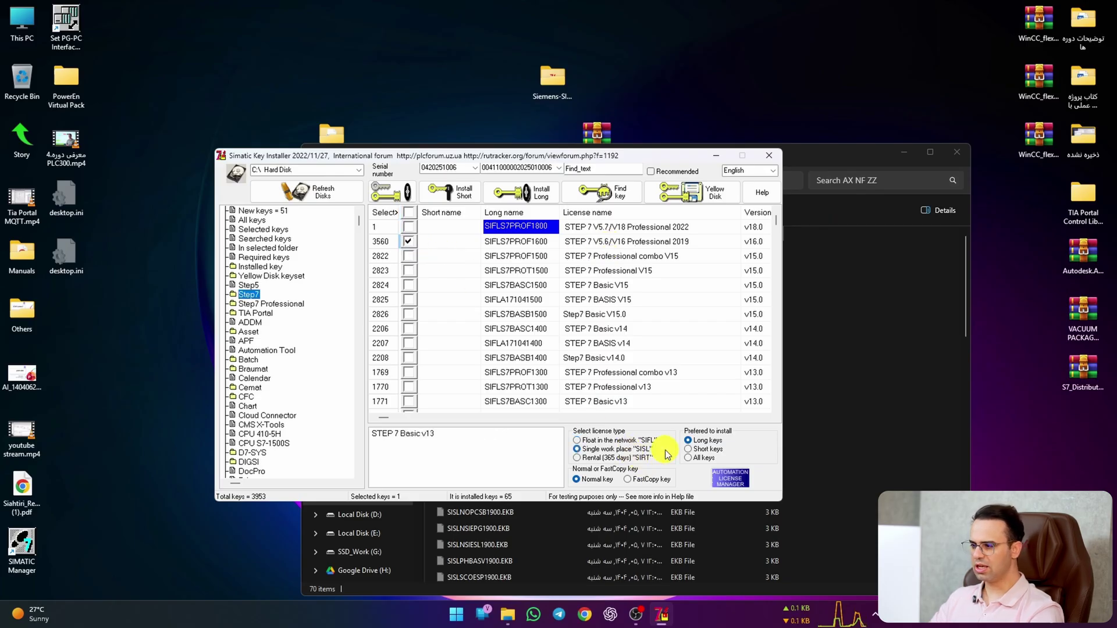
left_click(515, 191)
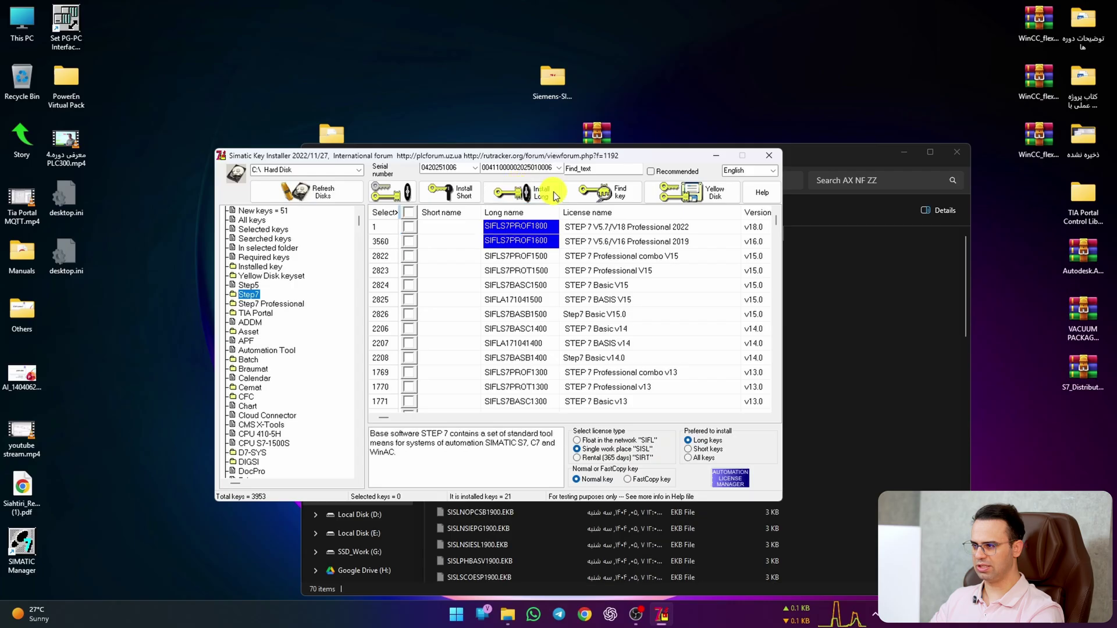
left_click(769, 156)
Step: Close the AX NF ZZ and STEP7 V5.6 folder windows and launch SIMATIC Manager
left_click(957, 151)
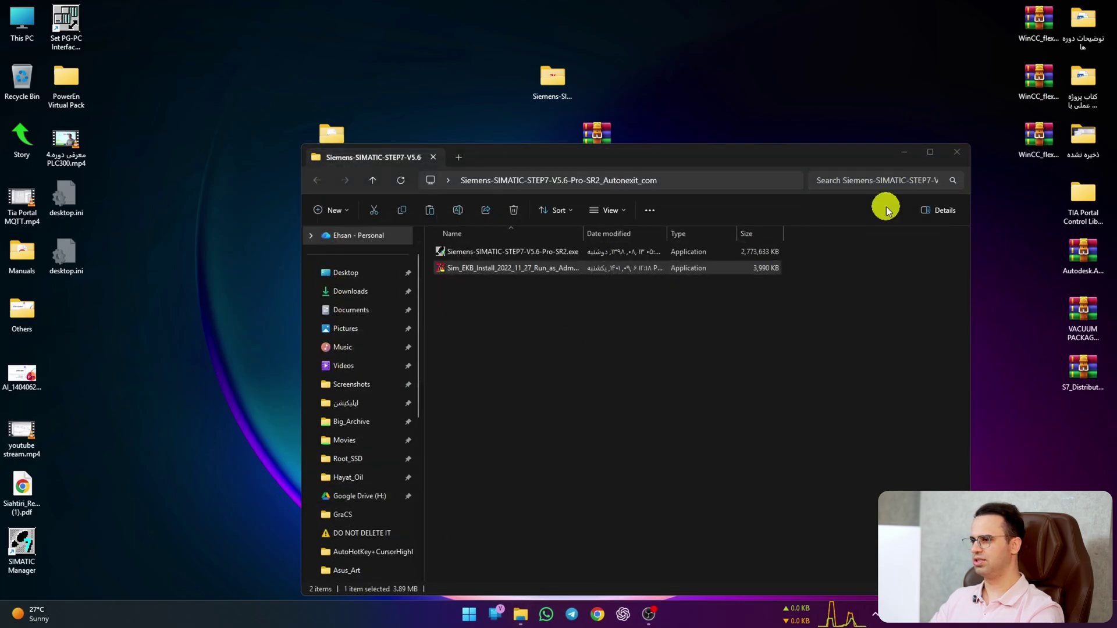
left_click(957, 152)
left_click(469, 614)
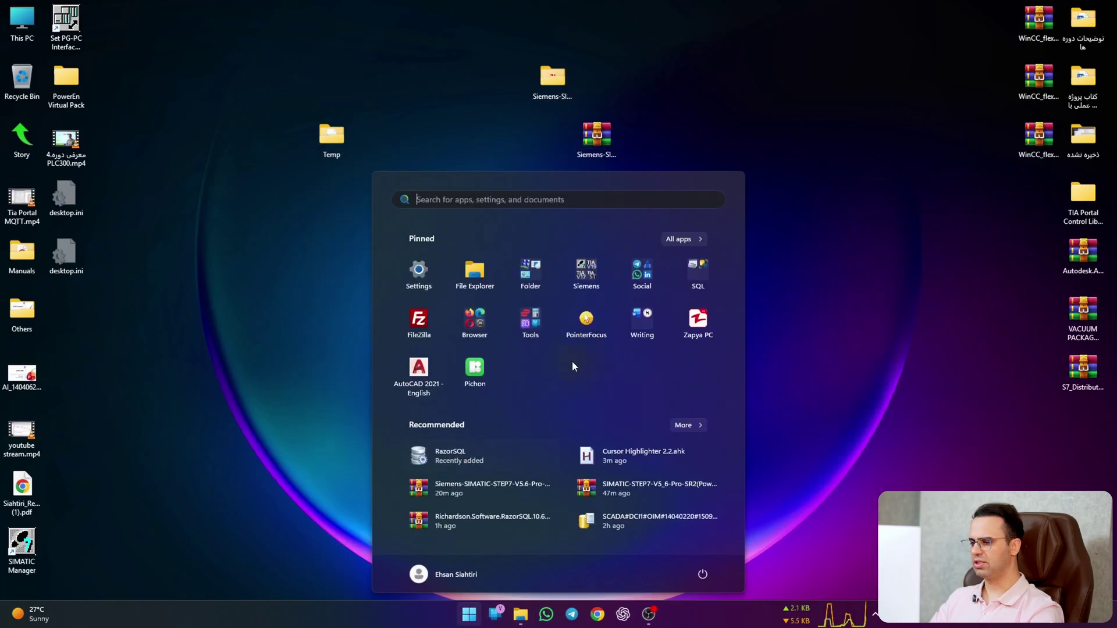
left_click(587, 274)
left_click(470, 353)
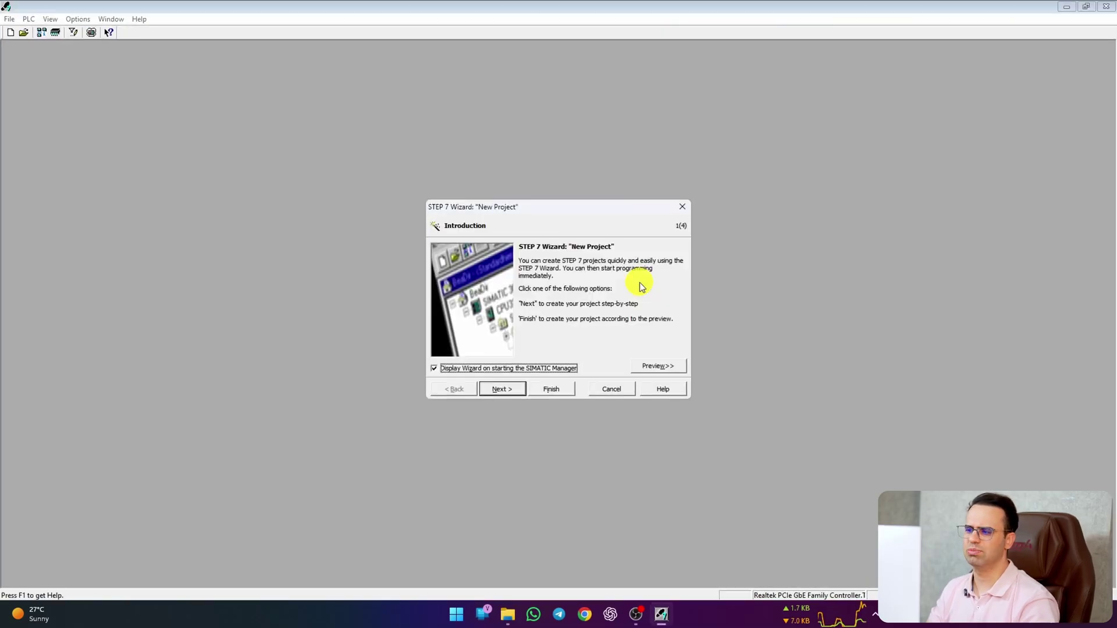
Step: Dismiss the wizard and warnings, then open the 400H station's hardware in project H197-2022-10
left_click(605, 389)
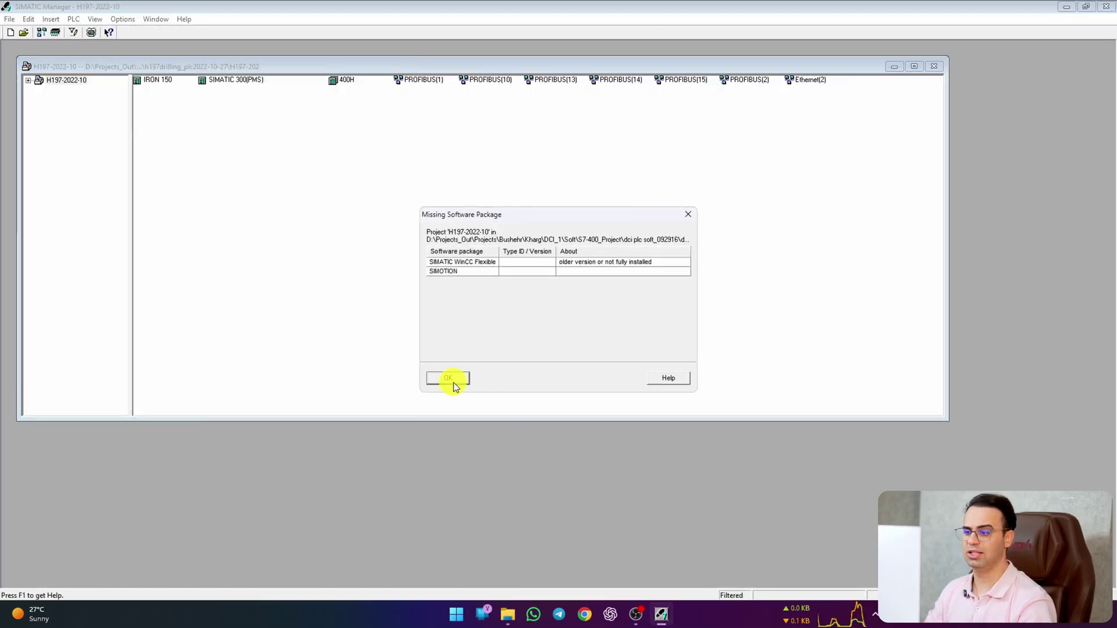
left_click(454, 382)
left_click(466, 358)
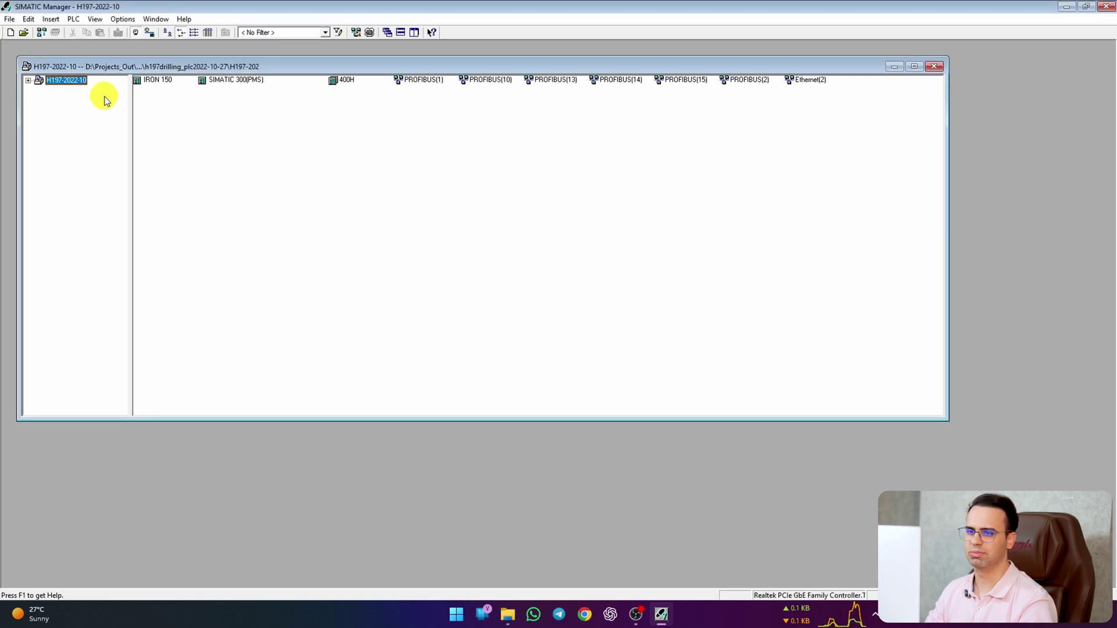
double_click(127, 69)
left_click(7, 47)
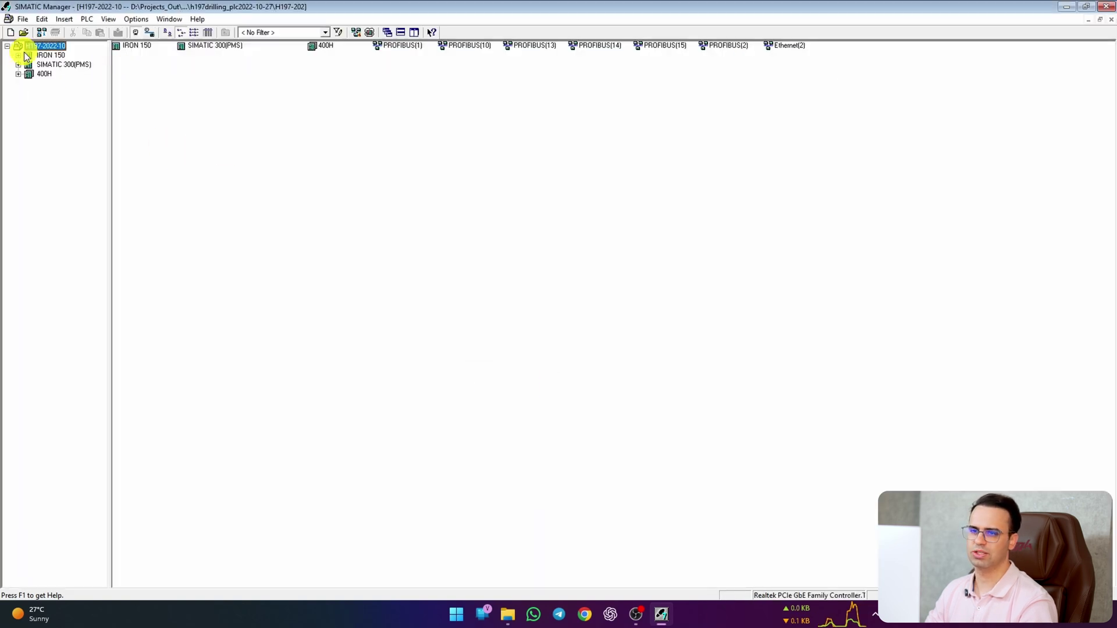
left_click(38, 75)
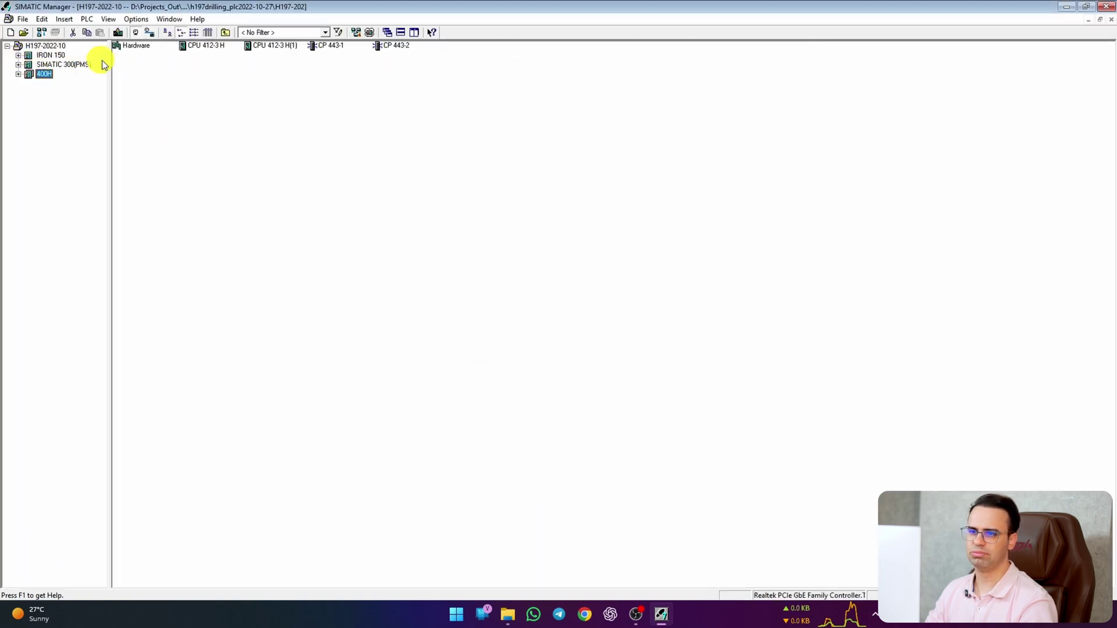
double_click(133, 45)
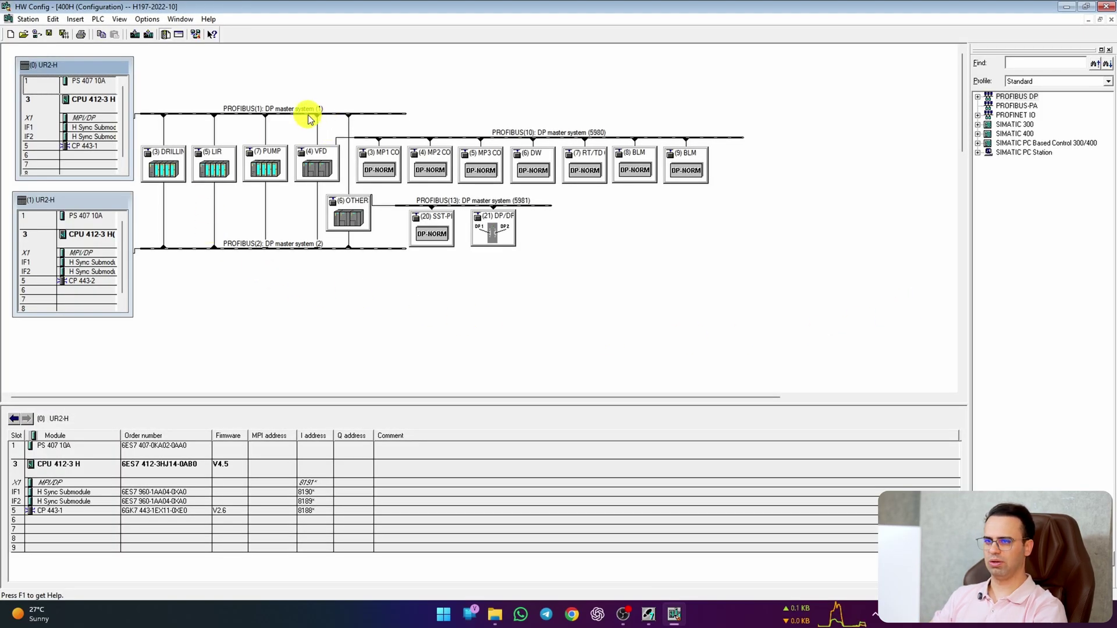
Step: Space out the PROFIBUS(1), (10), (13) and (2) bus lines in the station diagram
left_click_drag(309, 119, 304, 112)
left_click_drag(560, 138, 677, 143)
left_click_drag(473, 209, 658, 324)
left_click_drag(325, 247, 325, 356)
left_click_drag(501, 139, 636, 168)
left_click_drag(327, 108, 367, 102)
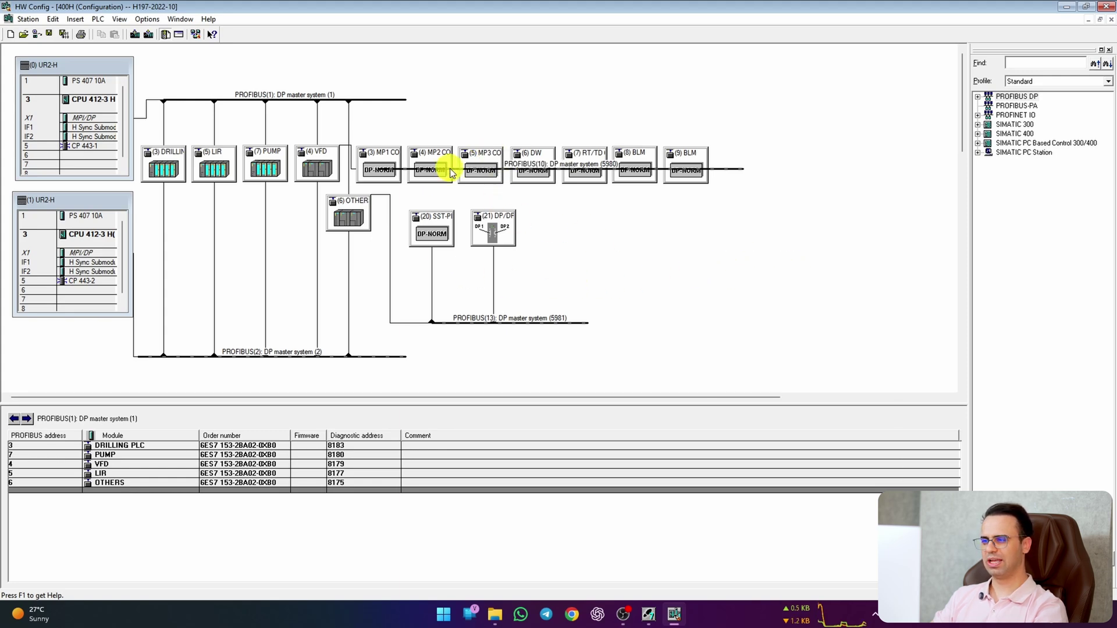
left_click_drag(444, 170, 634, 119)
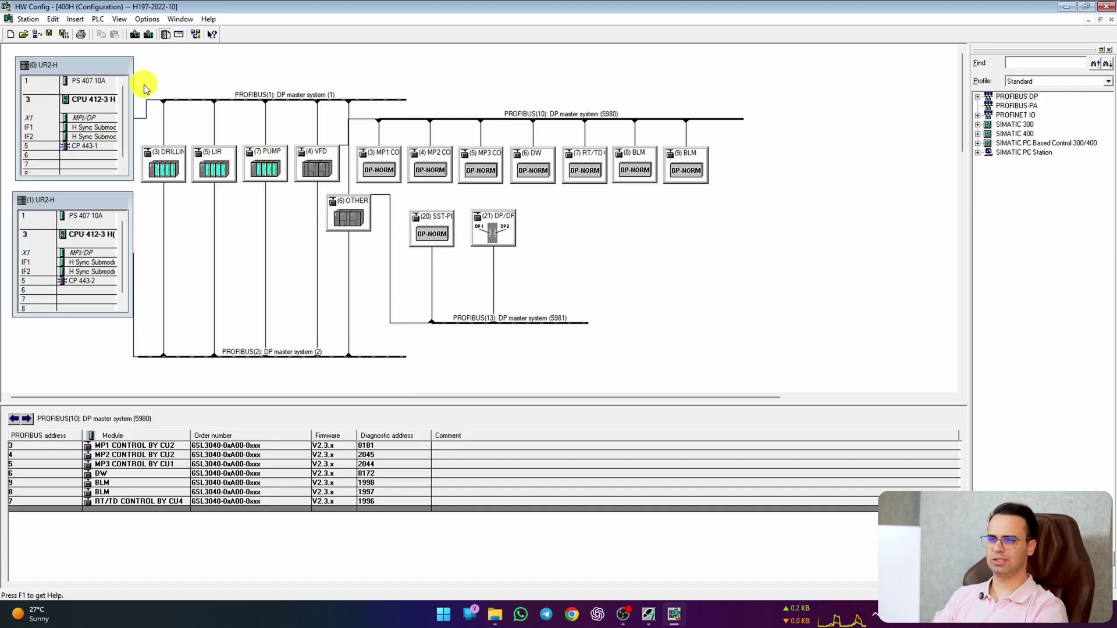
Step: Widen rack (1) to show full module names and check the CPUs in both racks
left_click_drag(130, 243, 170, 246)
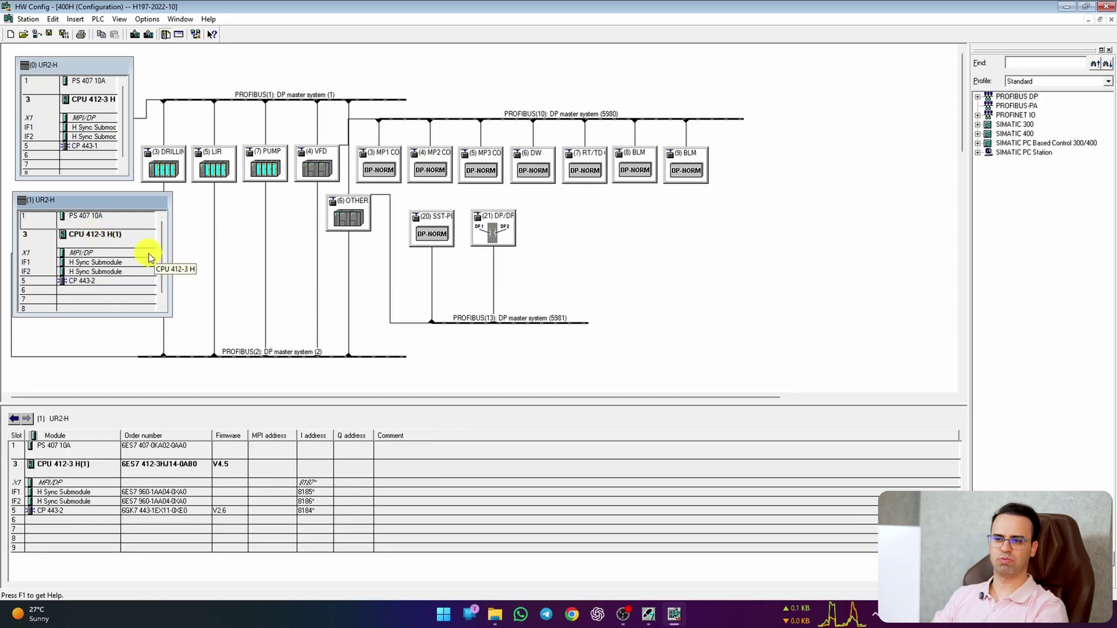
left_click(123, 236)
left_click(88, 102)
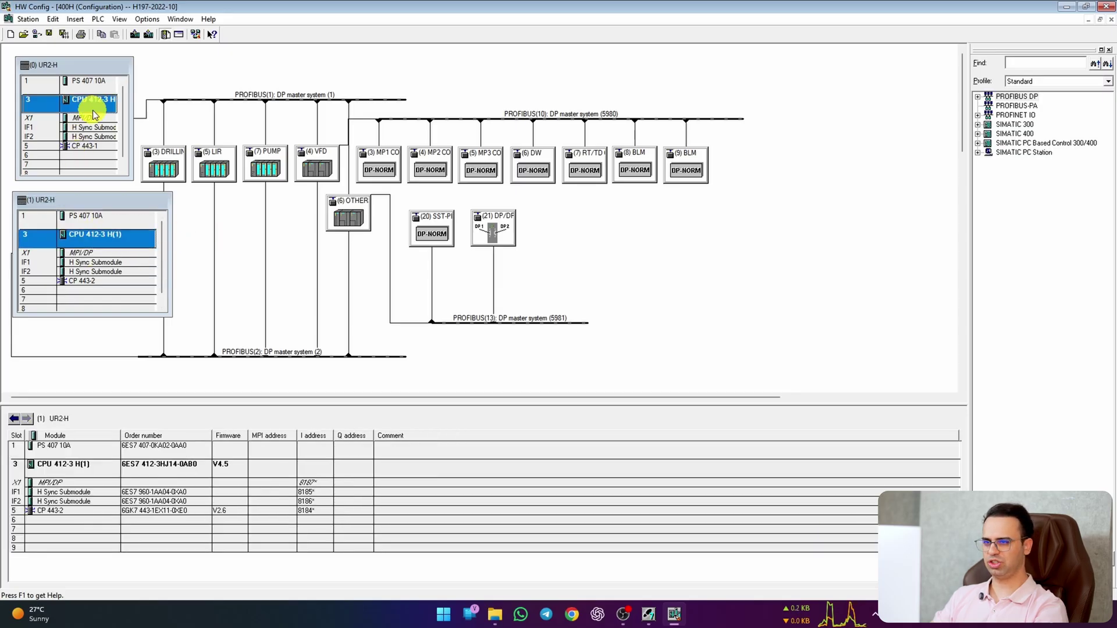
left_click(599, 298)
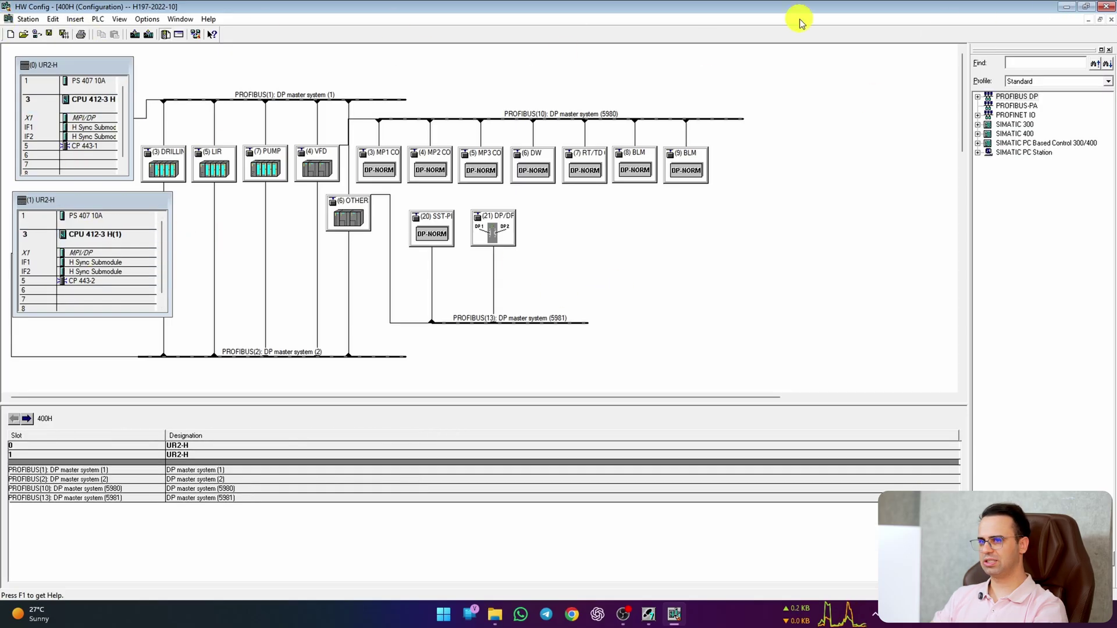
Step: Close HW Config and the H197-2022-10 project, then start a new project named Autonexit
left_click(1105, 6)
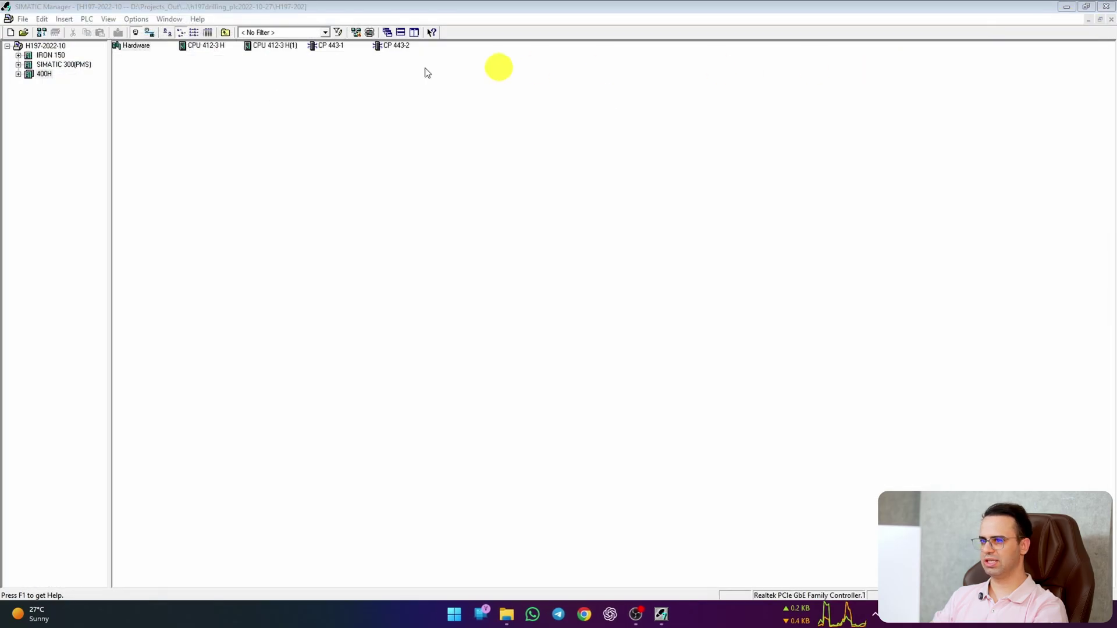
left_click(35, 48)
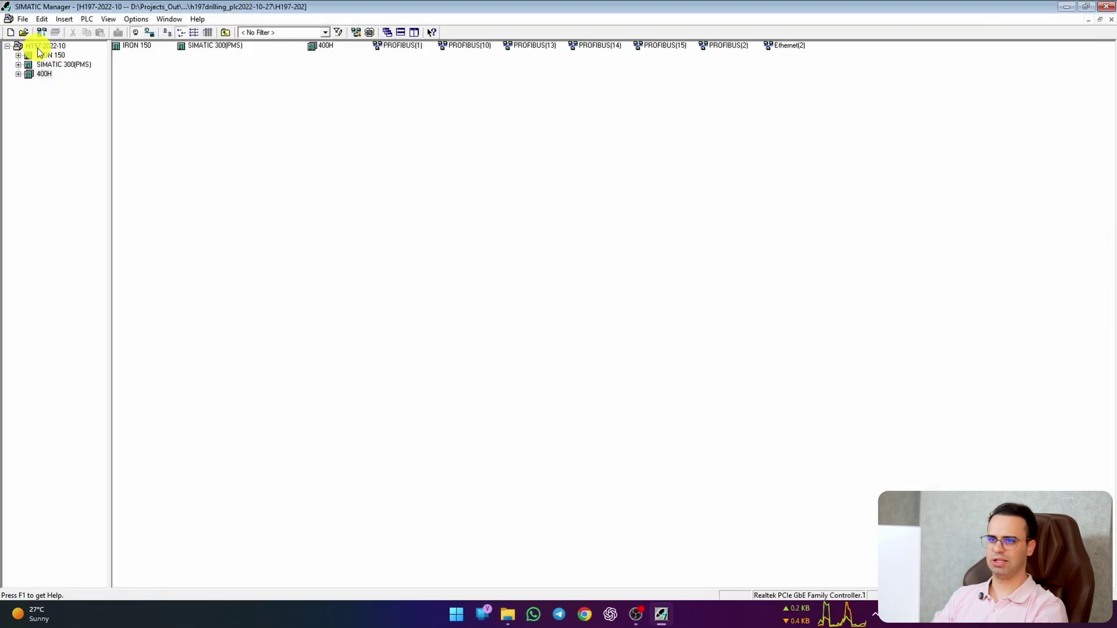
right_click(42, 53)
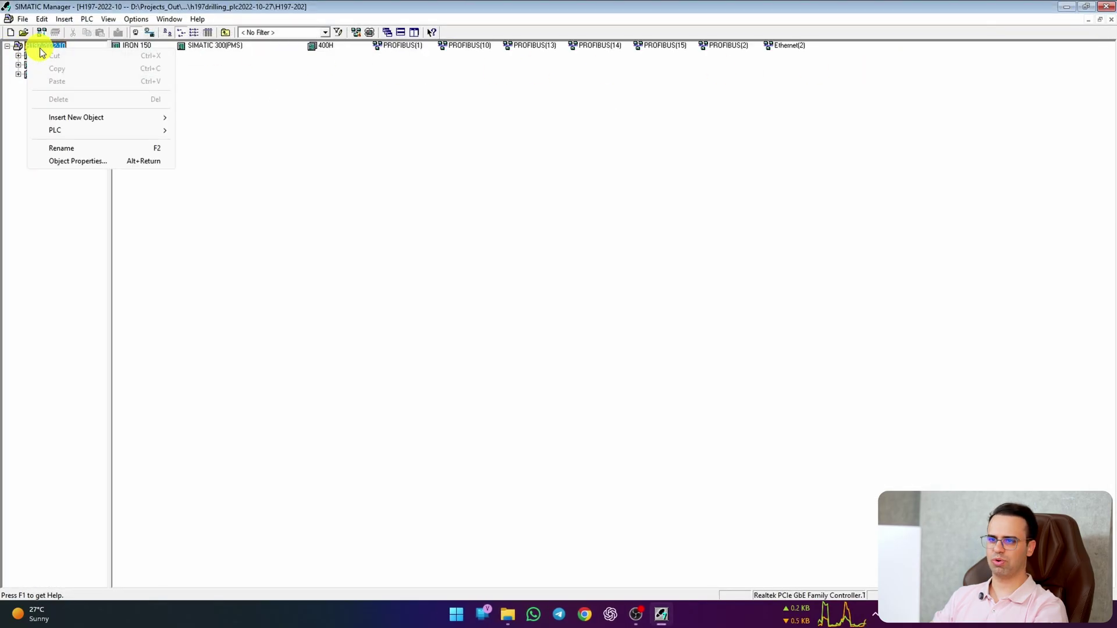
left_click(23, 21)
left_click(23, 20)
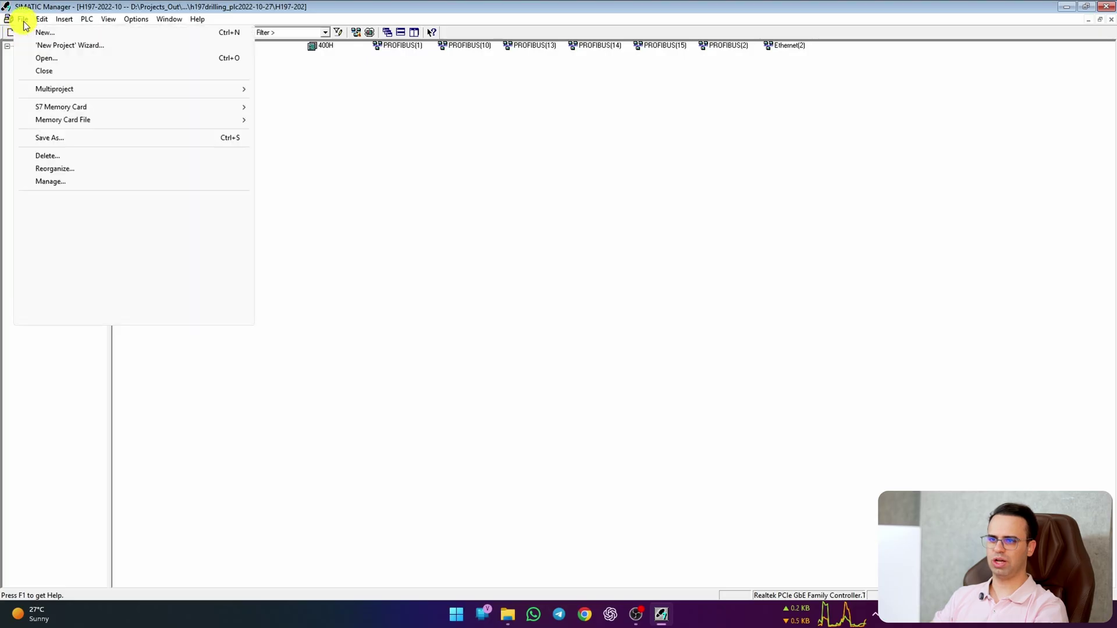
left_click(82, 72)
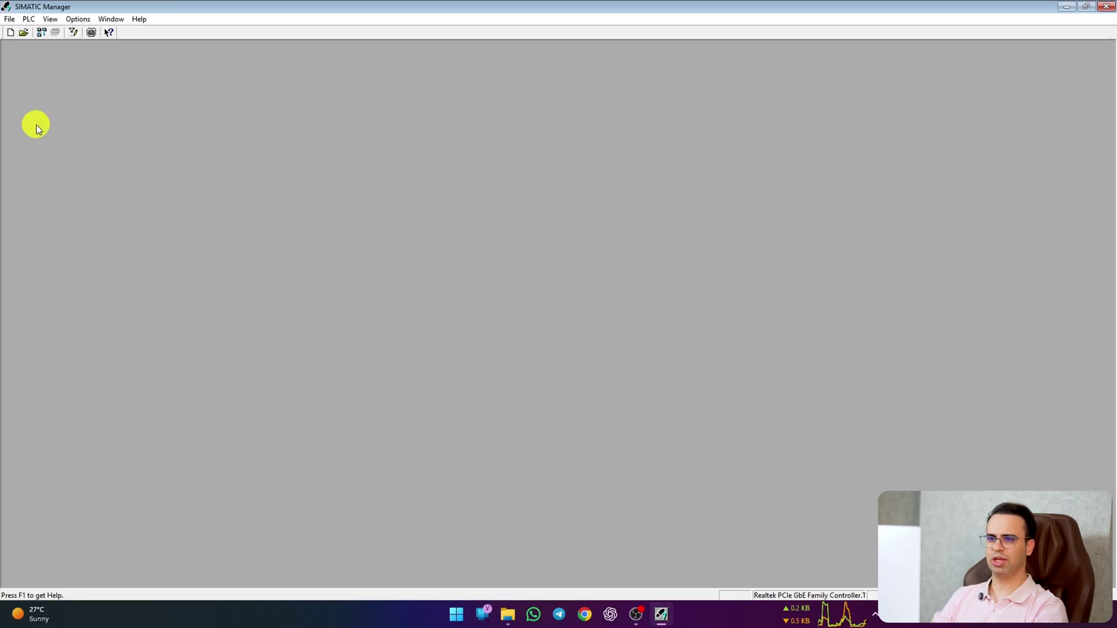
left_click(10, 34)
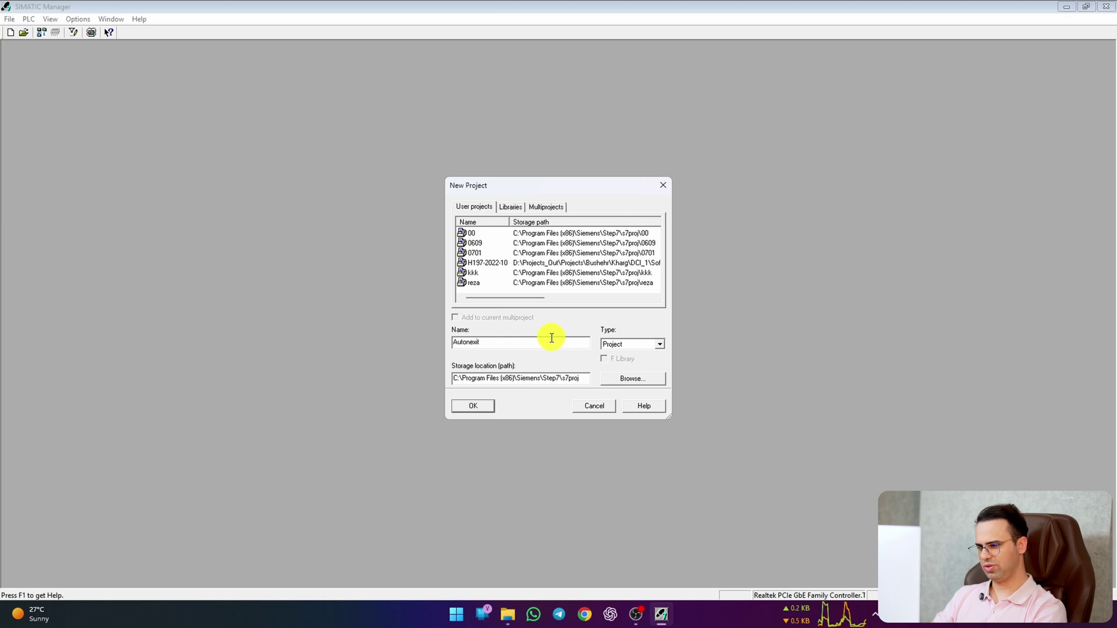
Step: Create the Autonexit project and maximize its window
left_click(472, 406)
double_click(435, 62)
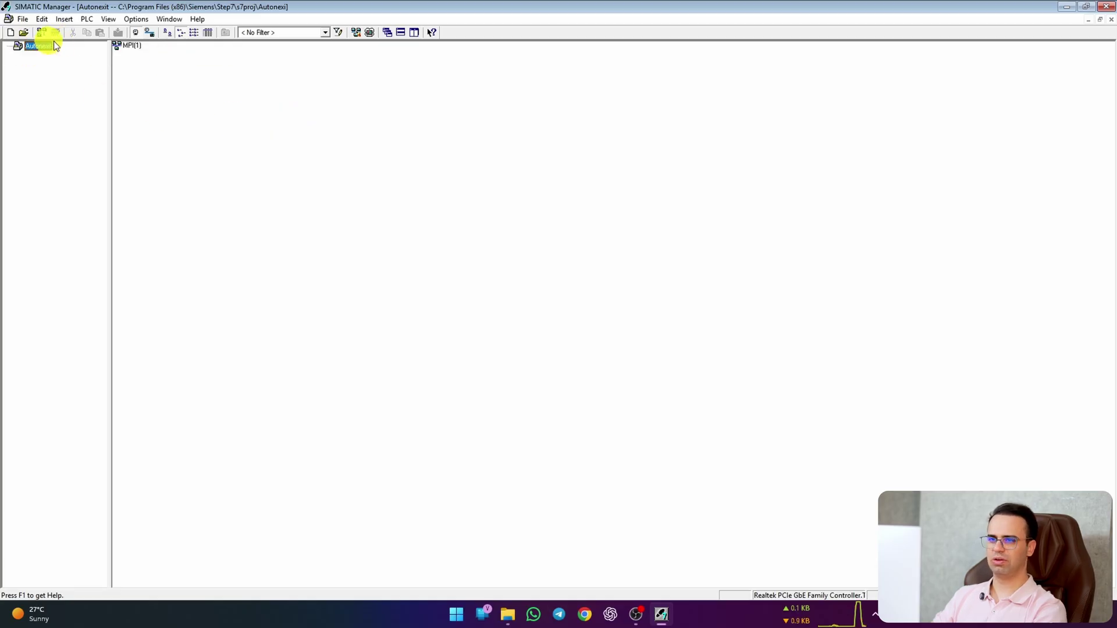
left_click(96, 20)
mouse_move(86, 20)
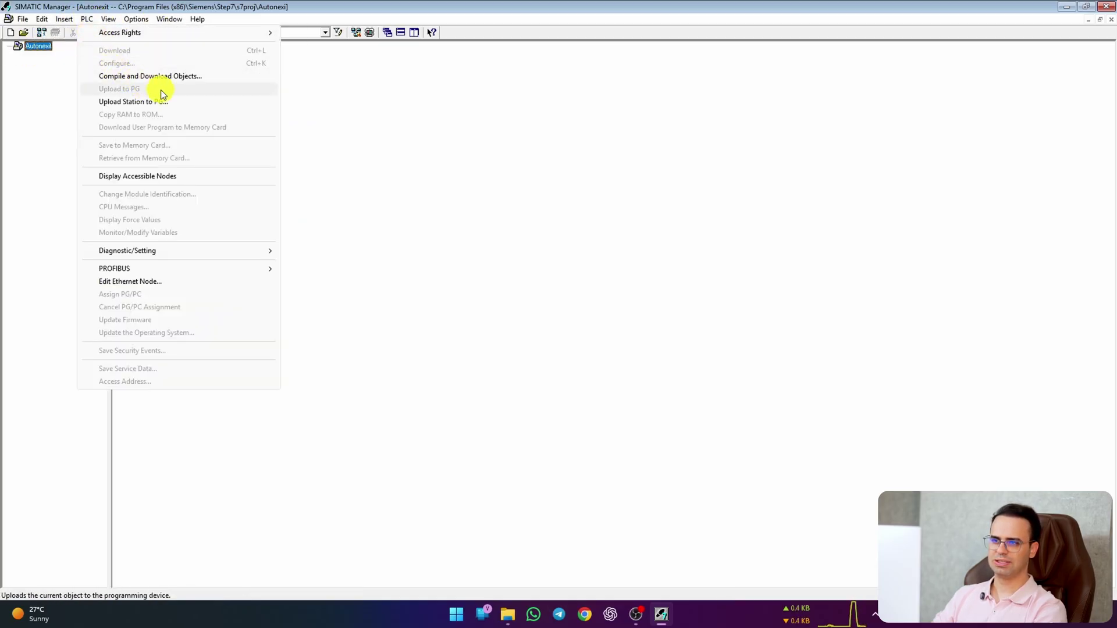
Step: Insert a SIMATIC 300(1) station into Autonexit and open its hardware configuration
left_click(36, 46)
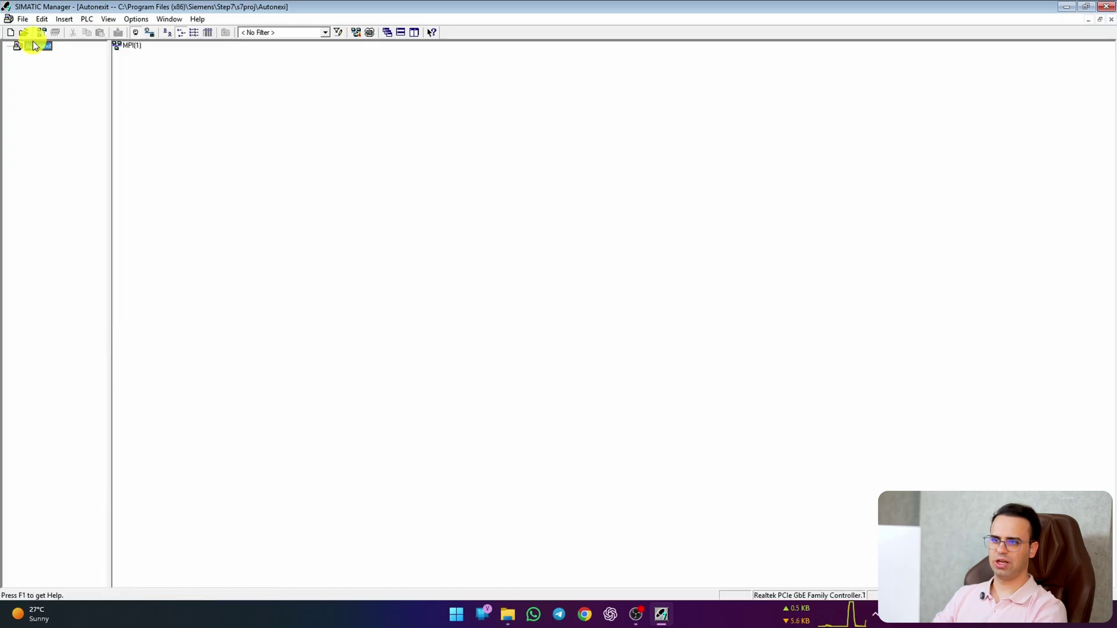
right_click(32, 45)
mouse_move(136, 119)
left_click(241, 124)
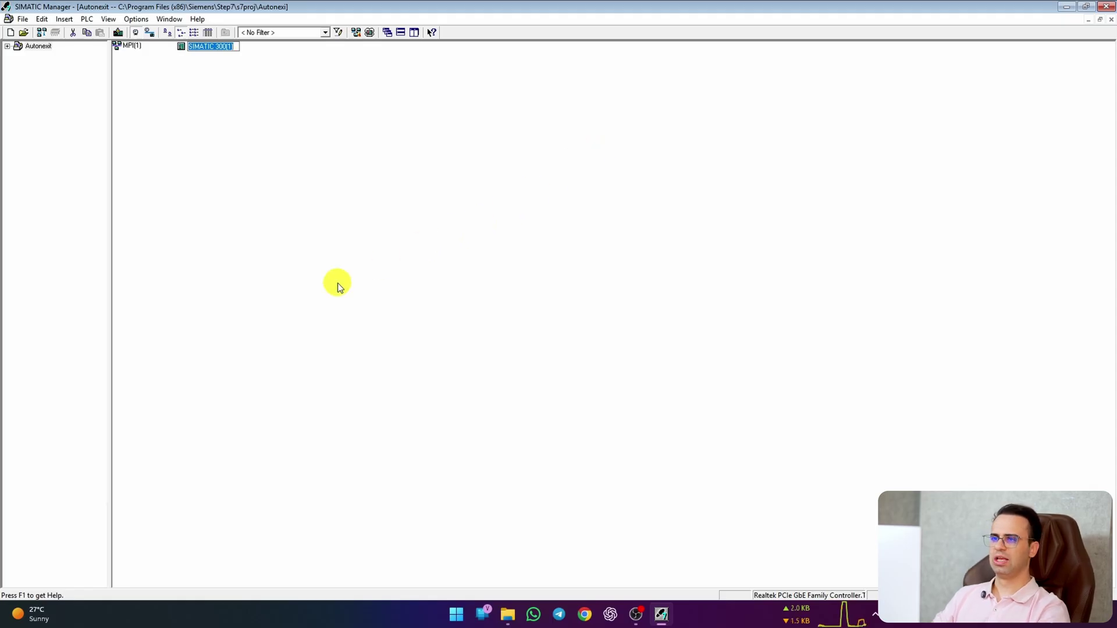
left_click(199, 47)
double_click(199, 46)
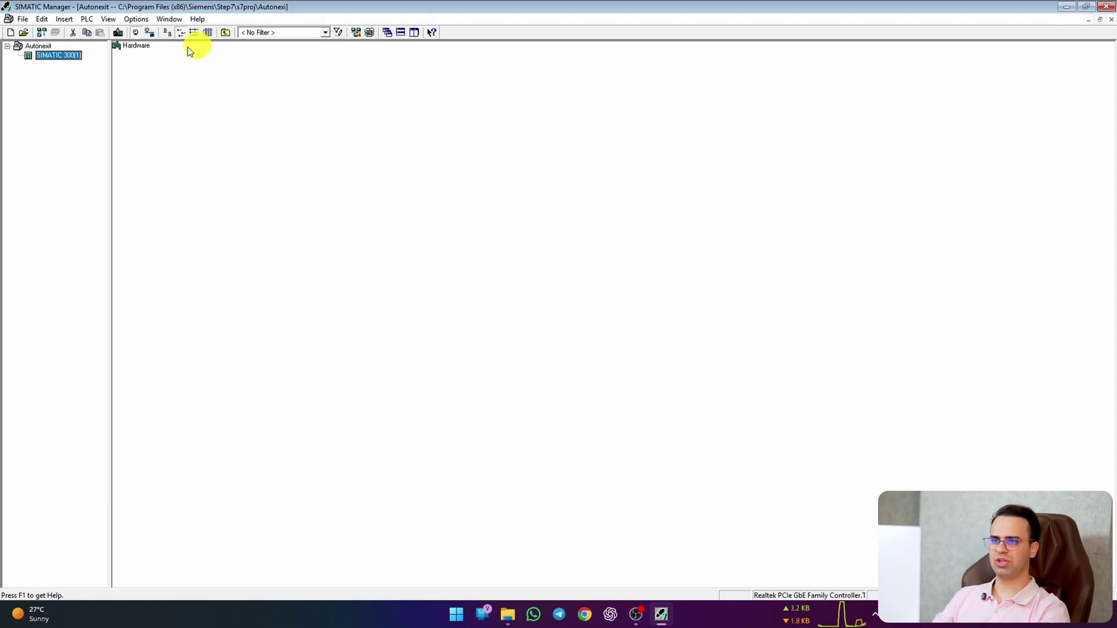
double_click(137, 47)
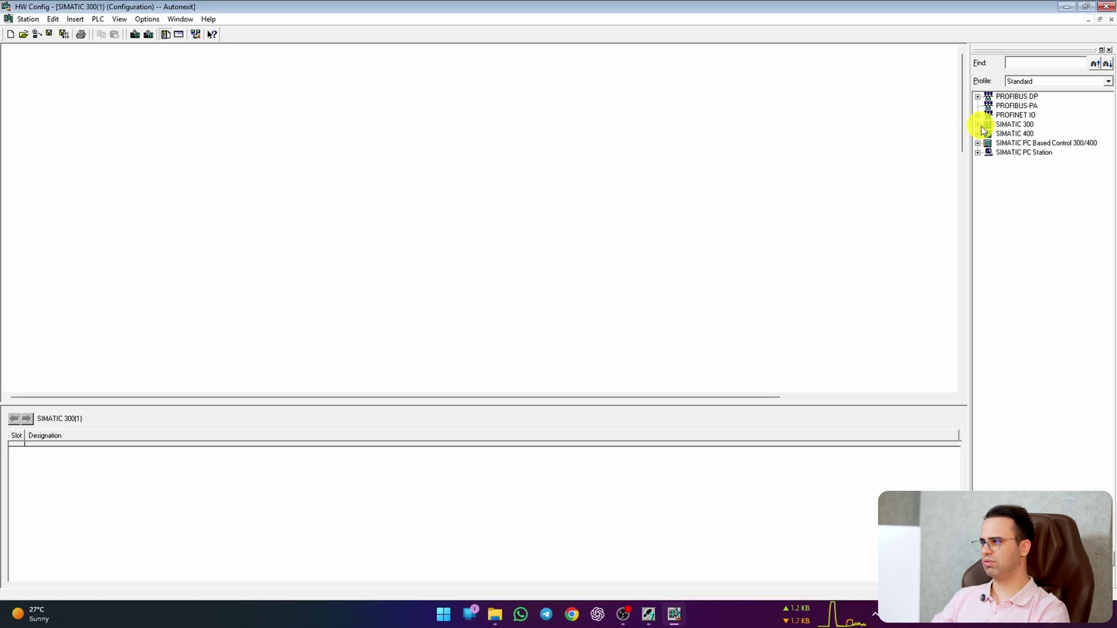
Step: Place a RACK-300 Rail and insert CPU 313C (6ES7 313-5BE01-0AB0) into slot 2
left_click(978, 125)
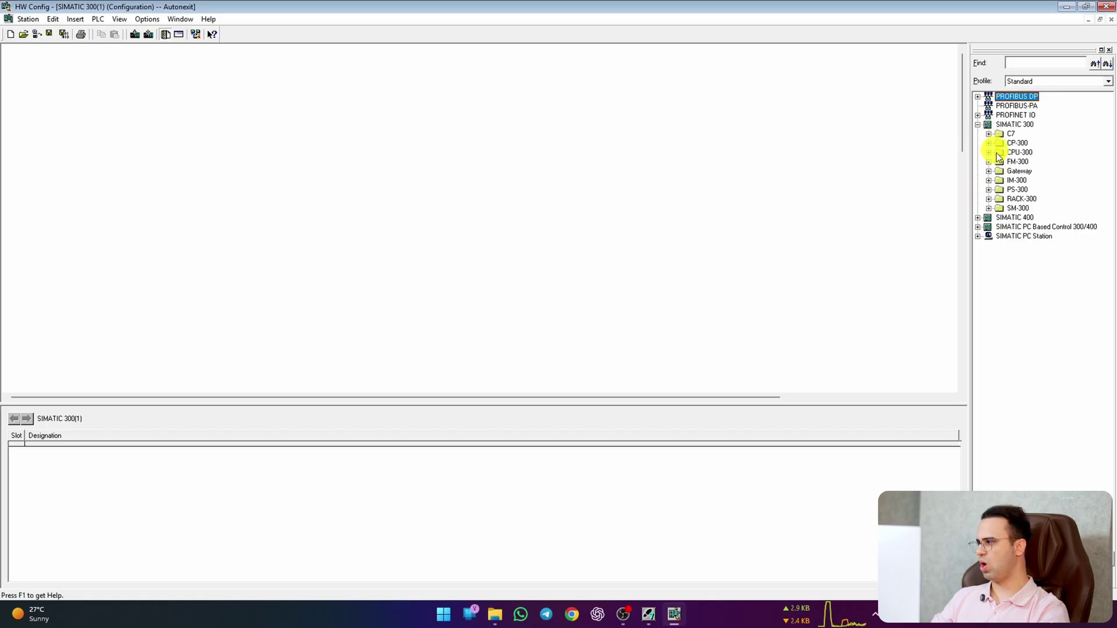
left_click(988, 199)
left_click_drag(1016, 208, 228, 192)
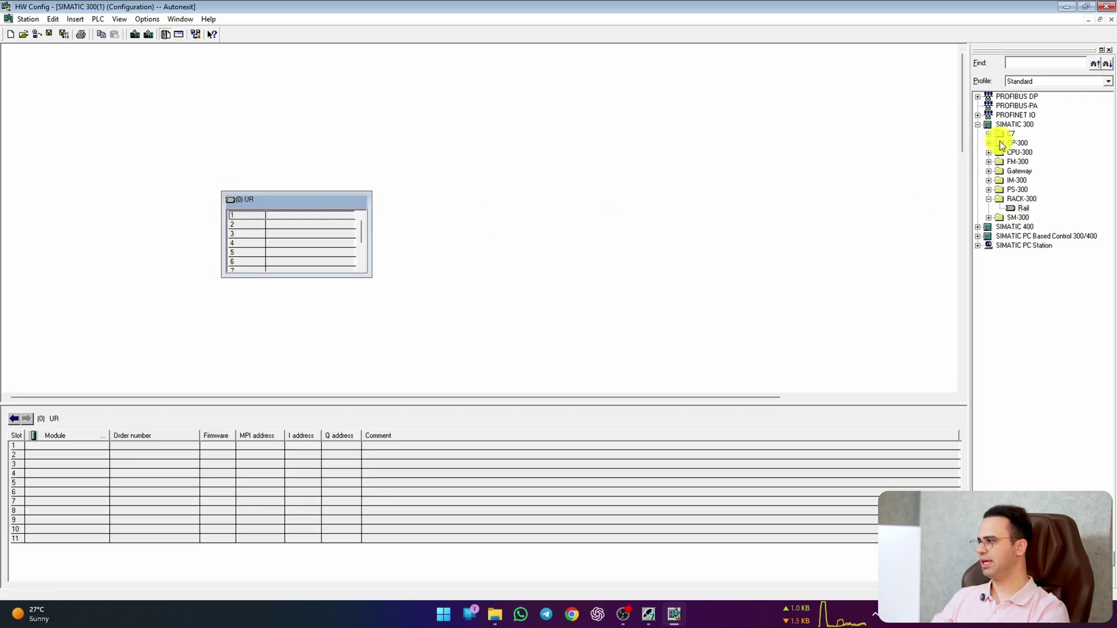
left_click(989, 153)
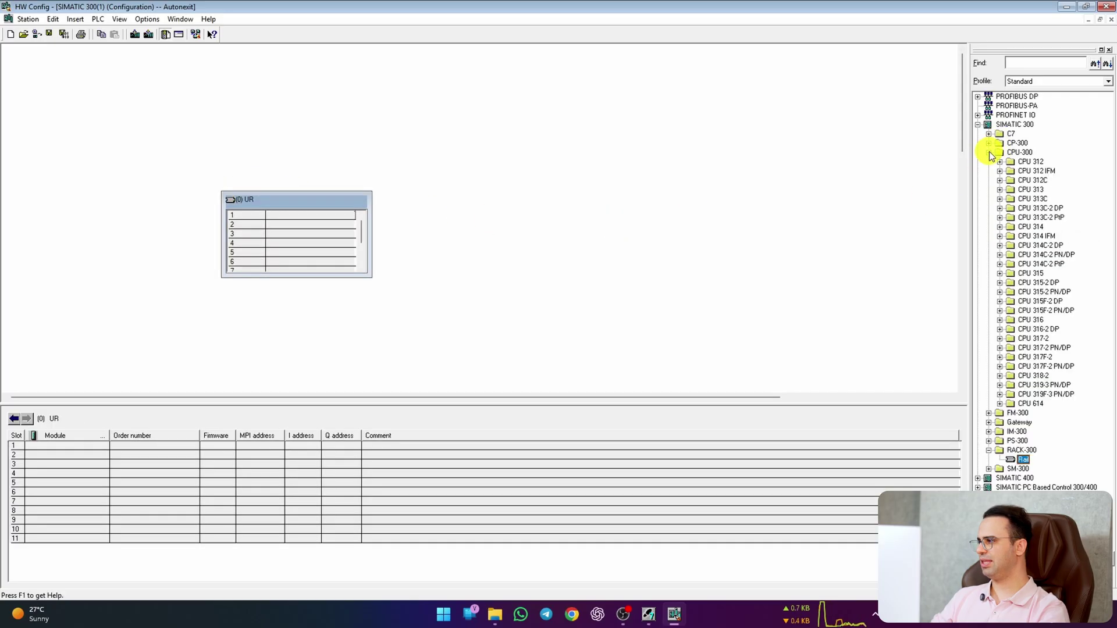
left_click(999, 199)
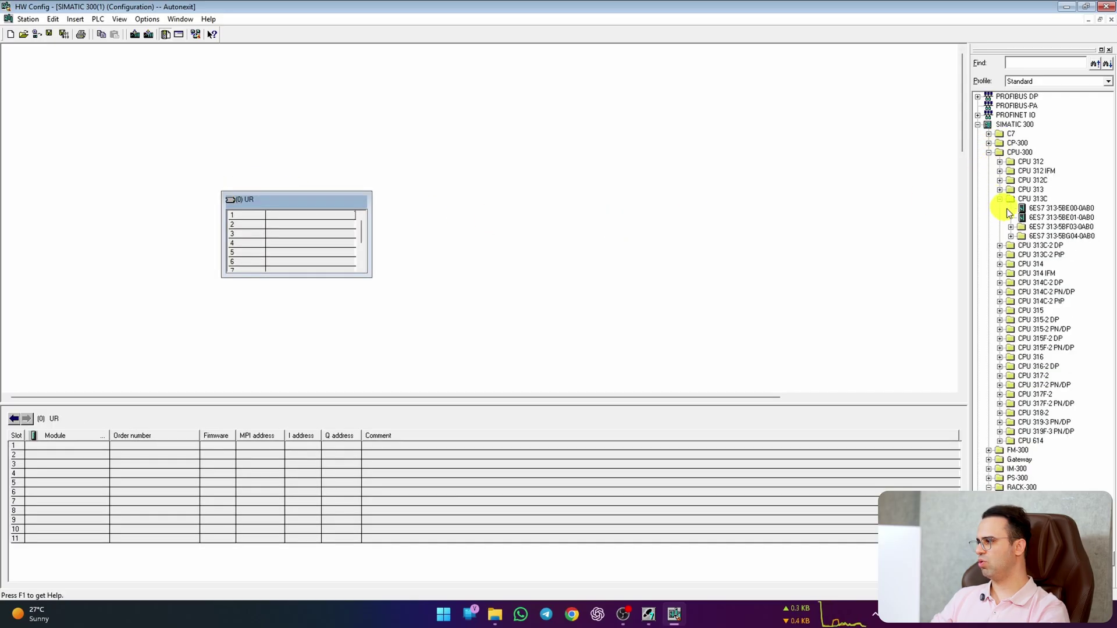
left_click(1039, 219)
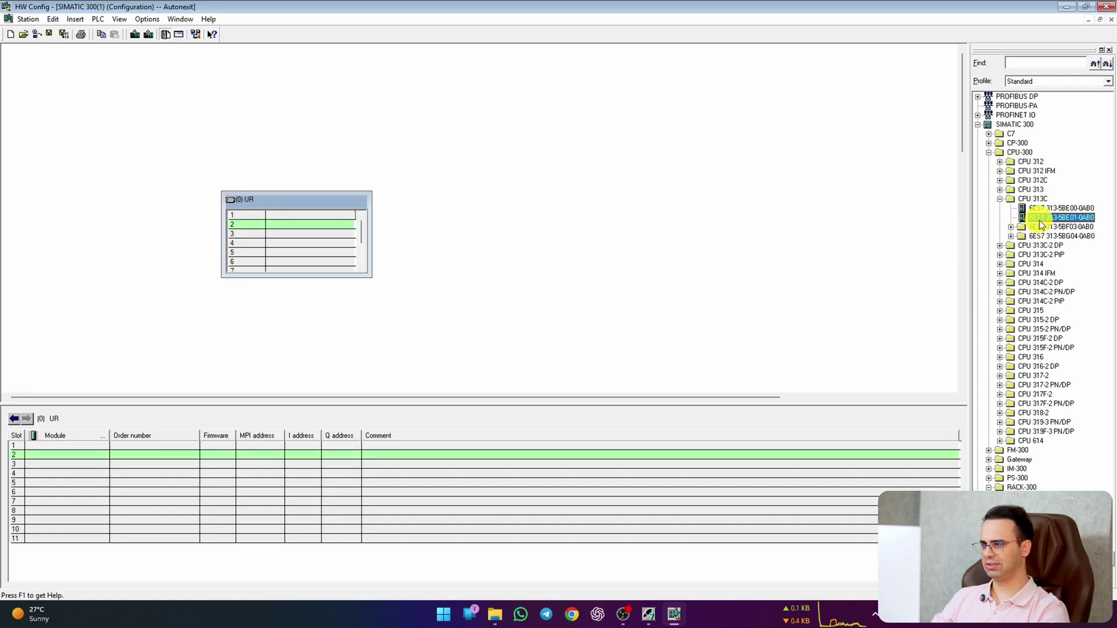
left_click_drag(1039, 220, 324, 224)
left_click_drag(274, 197, 165, 146)
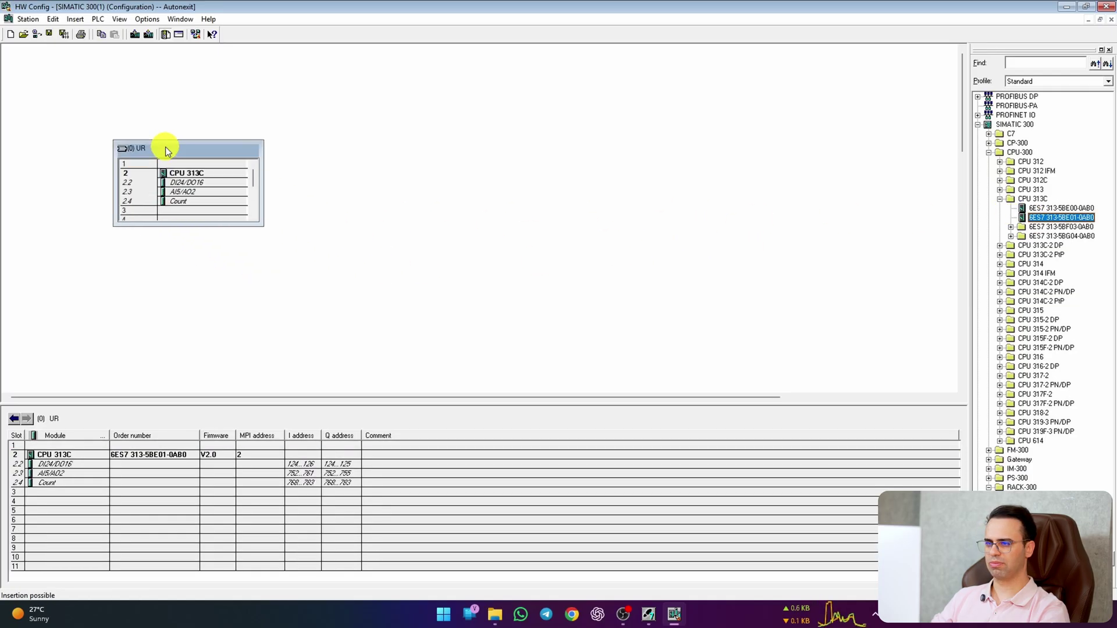
left_click(204, 176)
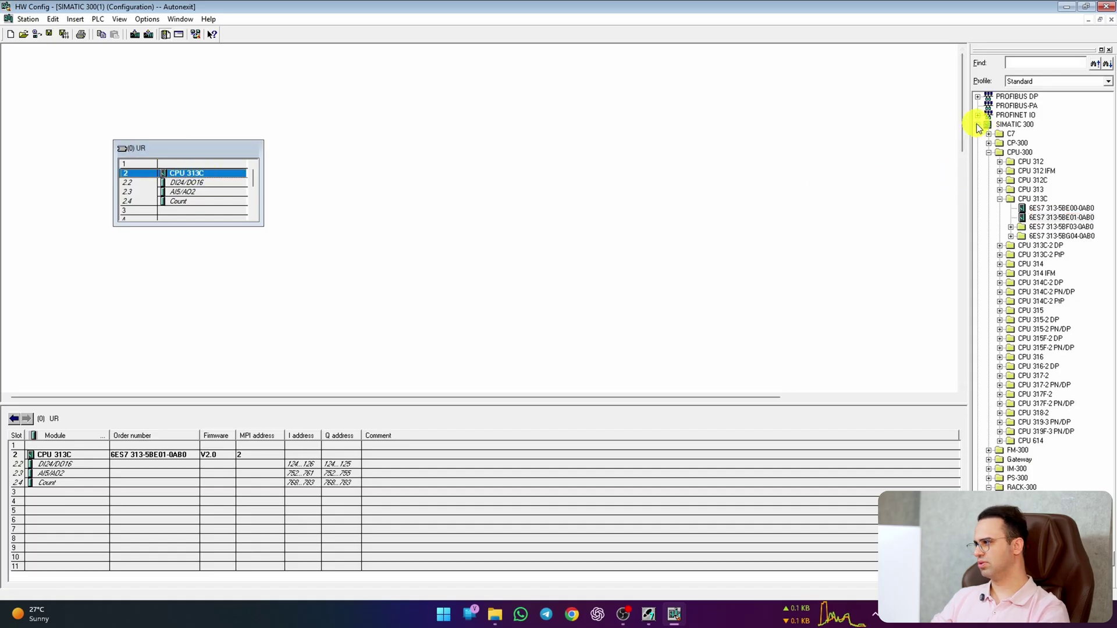
Step: Insert the PS 307 10A power supply into rack slot 1
left_click(978, 125)
left_click(978, 125)
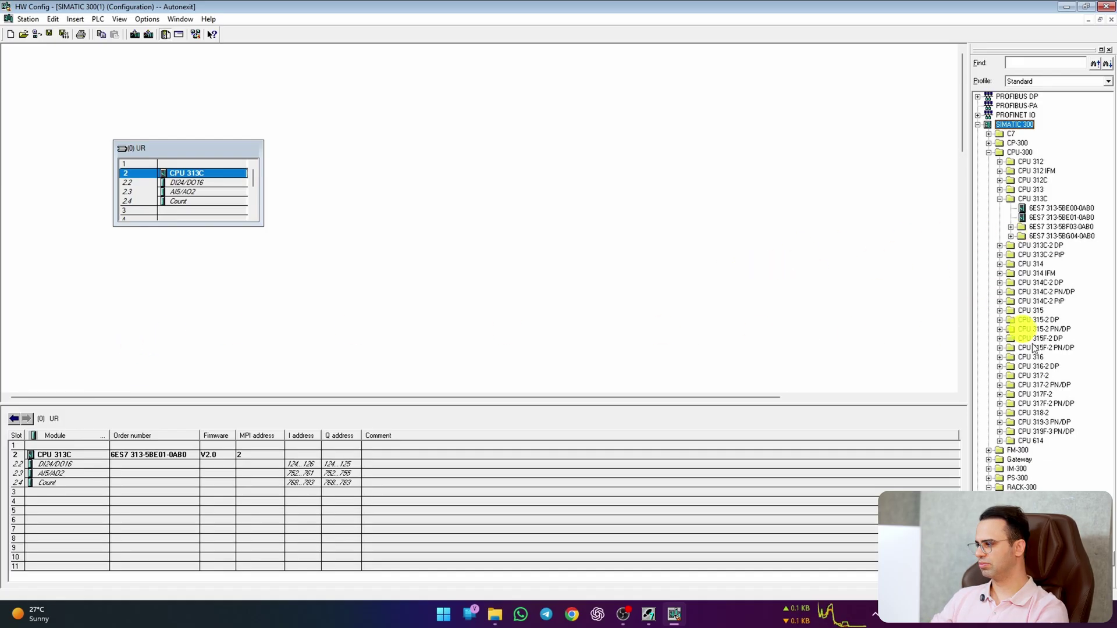
left_click(990, 478)
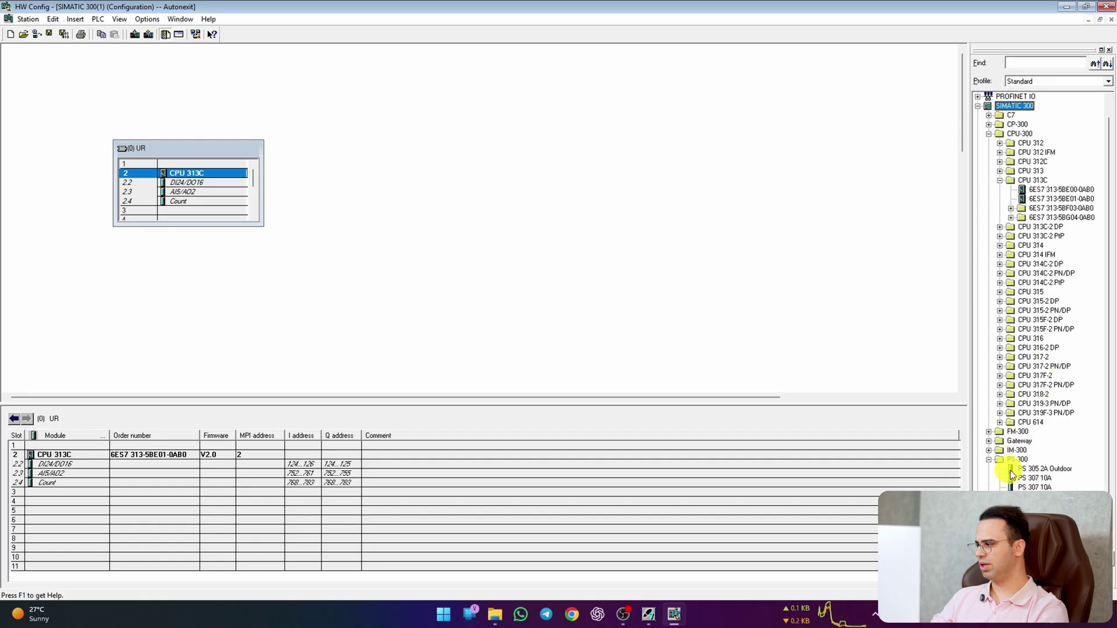
left_click(1013, 469)
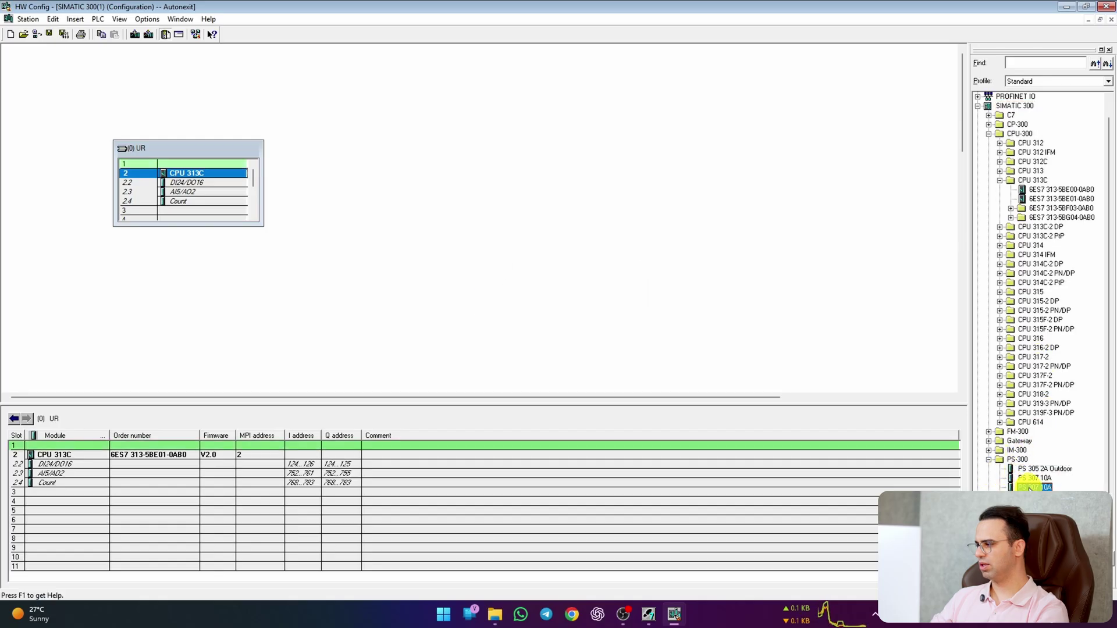
double_click(1028, 487)
left_click(502, 334)
left_click_drag(1034, 487, 113, 445)
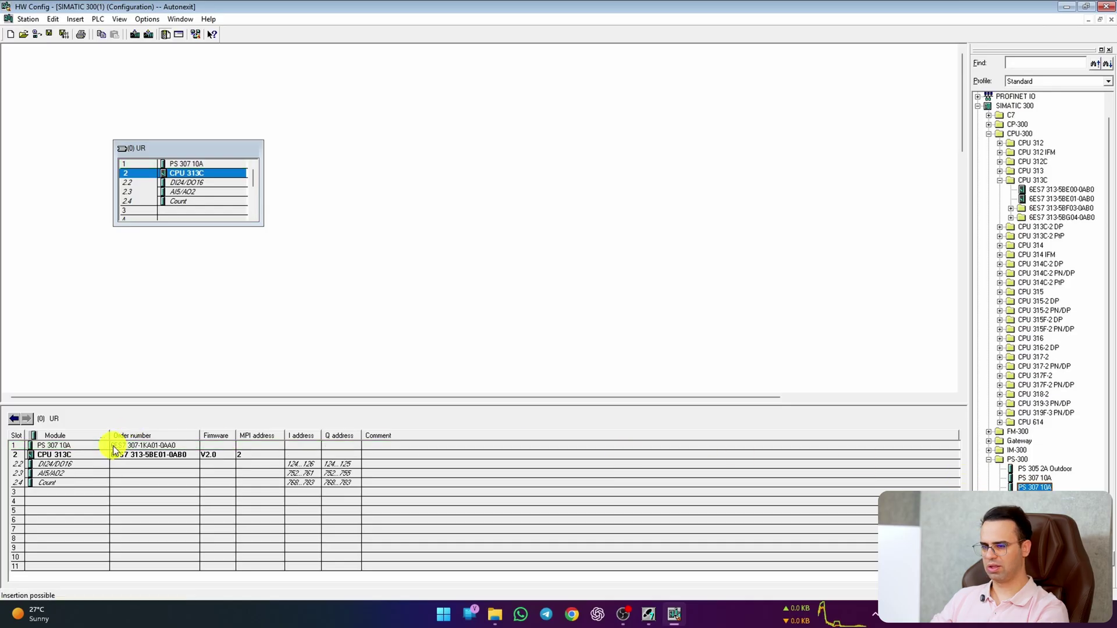
left_click(409, 355)
Step: Save and compile the hardware configuration, then close HW Config
left_click(48, 31)
left_click(64, 34)
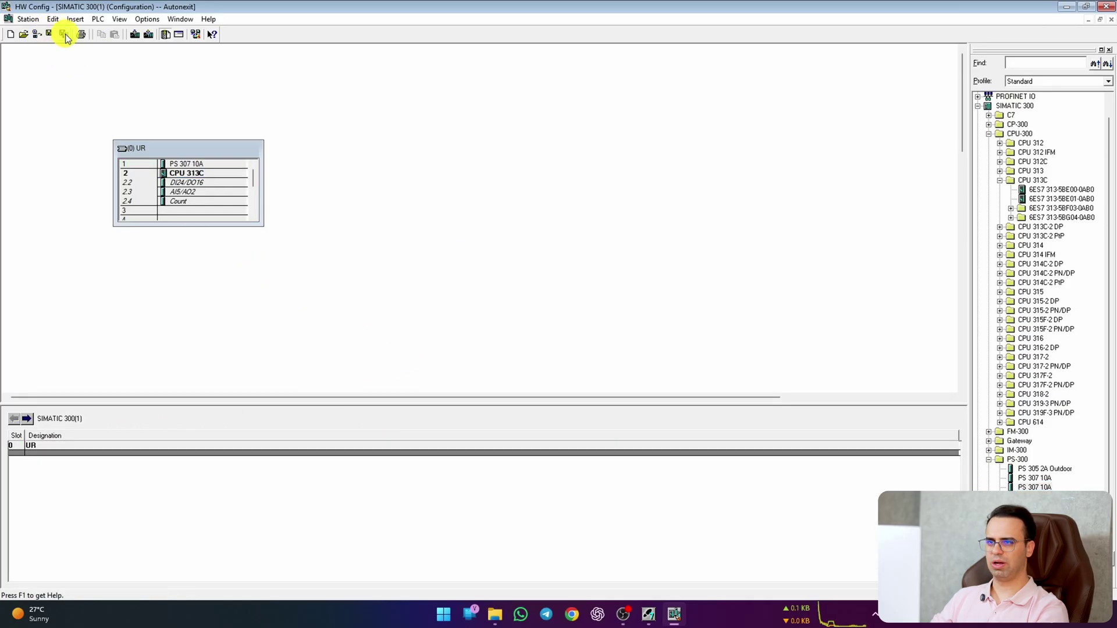
left_click(1105, 7)
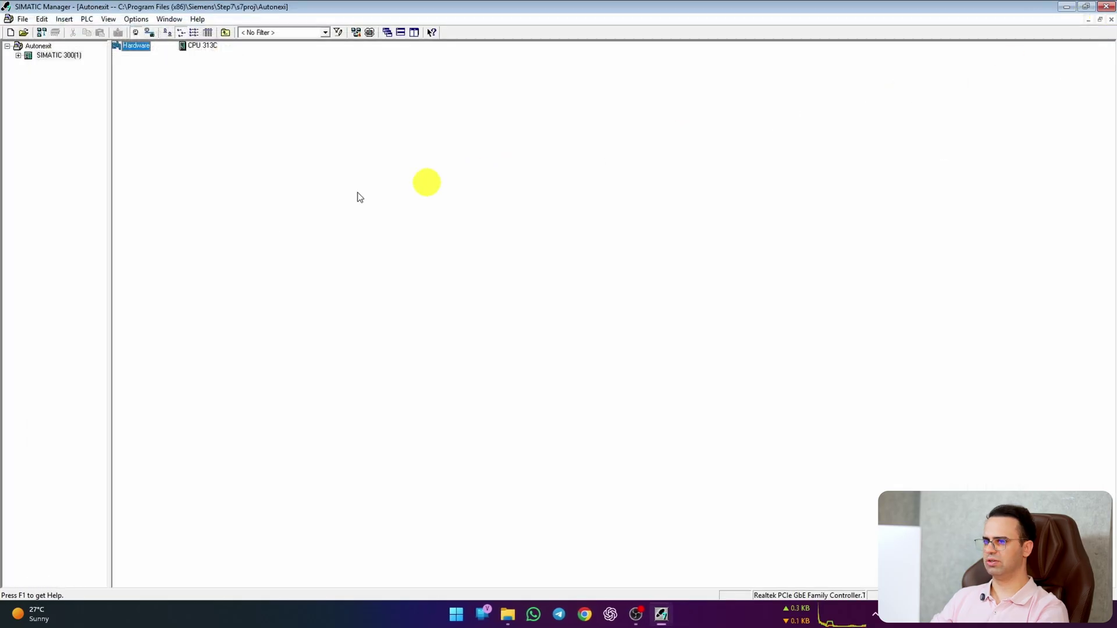
left_click(18, 56)
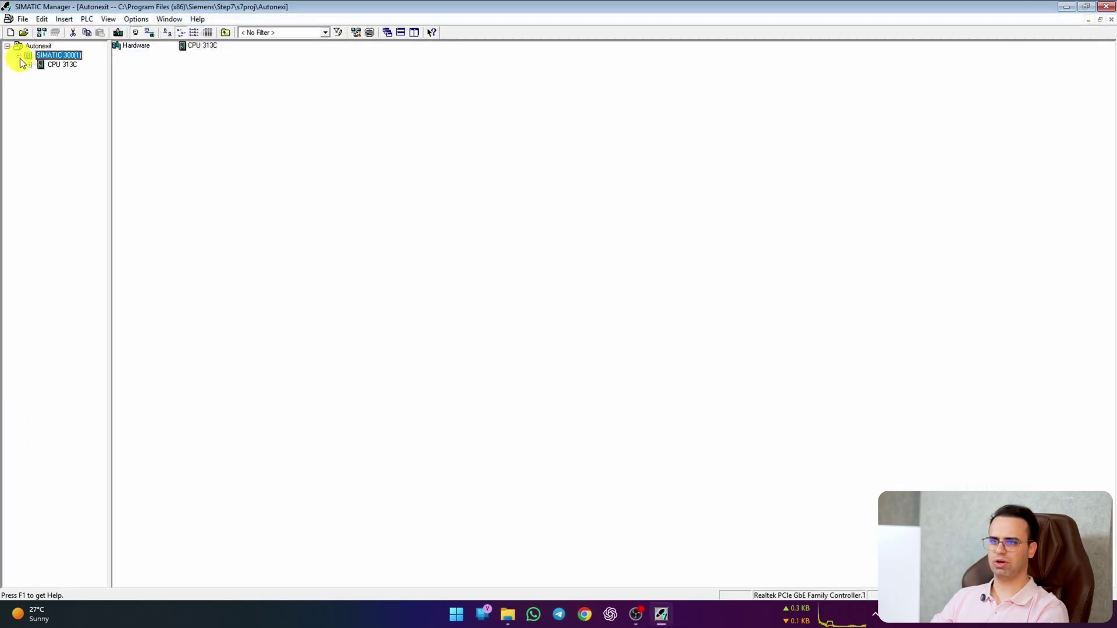
Step: Browse SIMATIC 300(1) > CPU 313C > S7 Program(1) > Blocks and open OB1's LAD properties
left_click(30, 65)
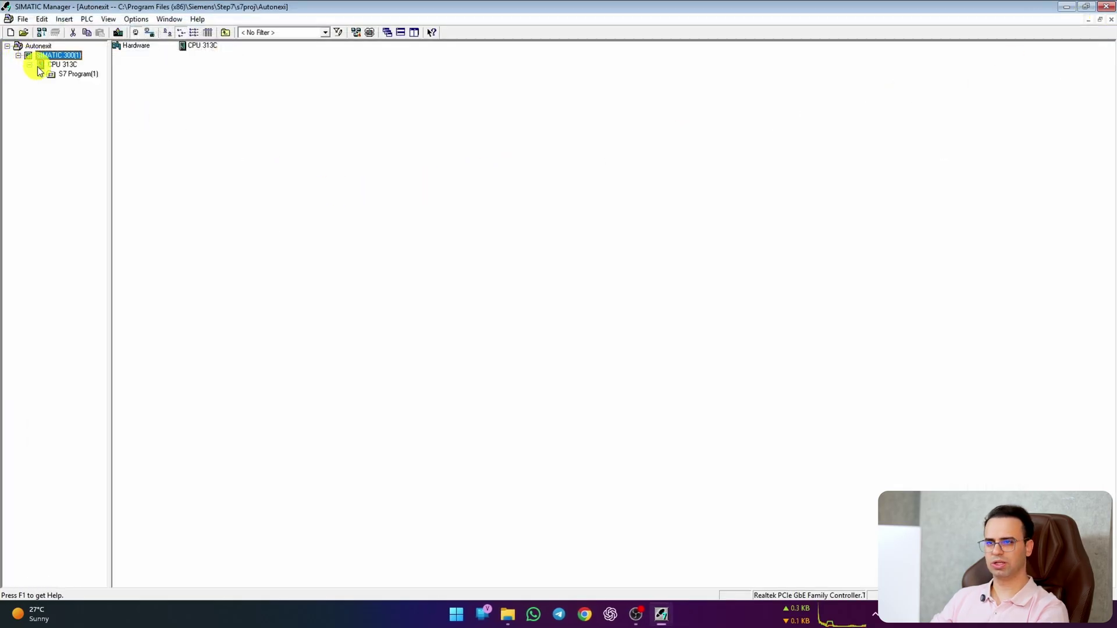
left_click(40, 74)
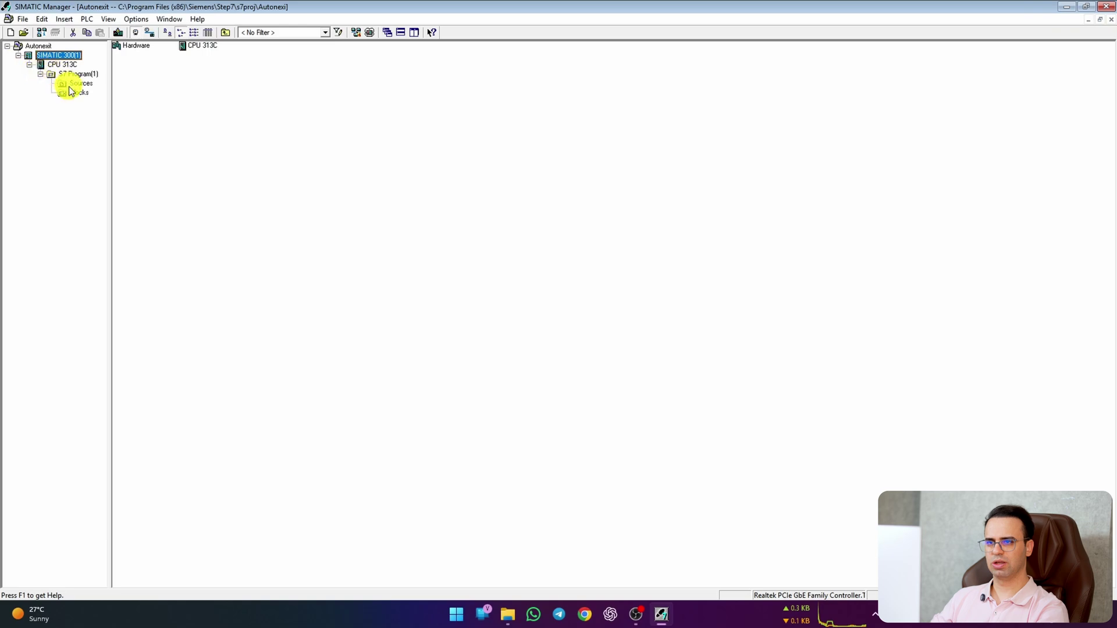
left_click(69, 90)
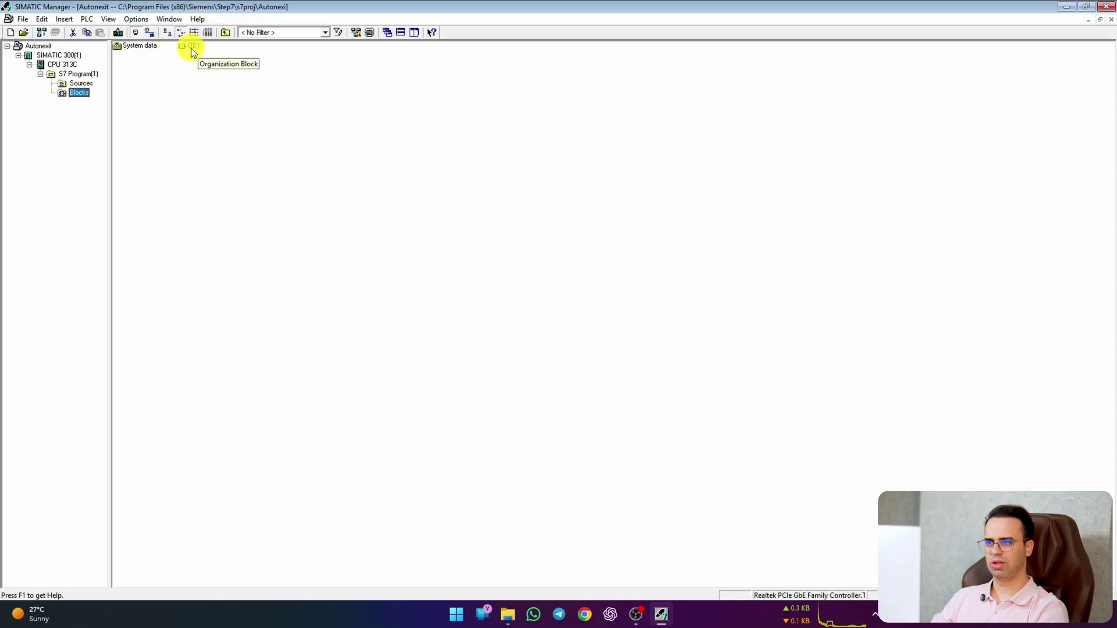
double_click(191, 48)
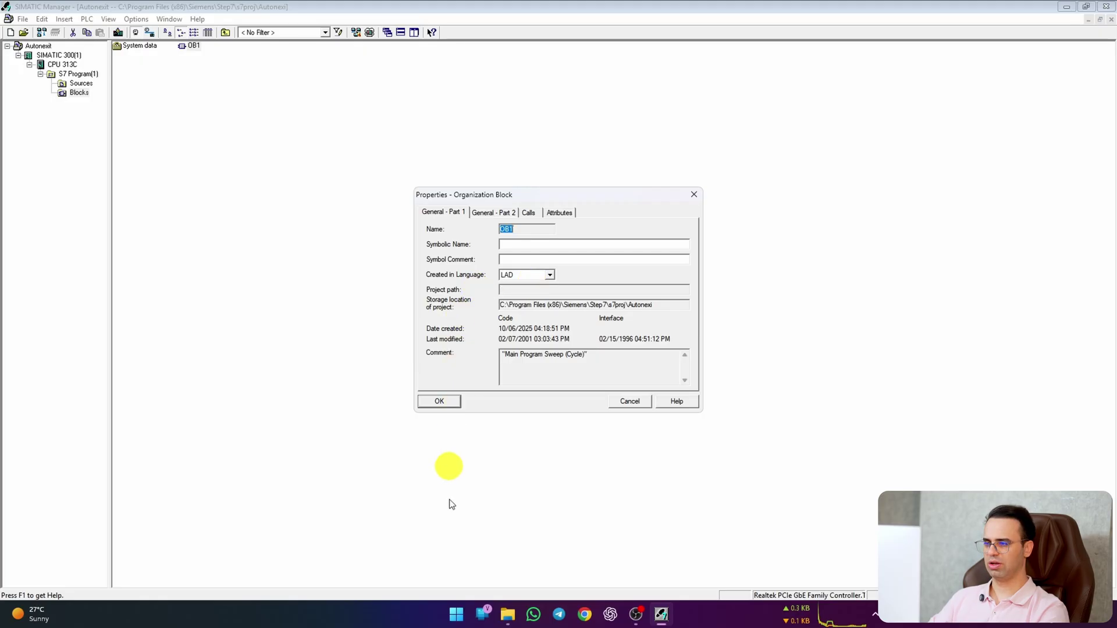
Step: Accept OB1's properties and insert a normally open contact and an output coil into Network 1
left_click(449, 402)
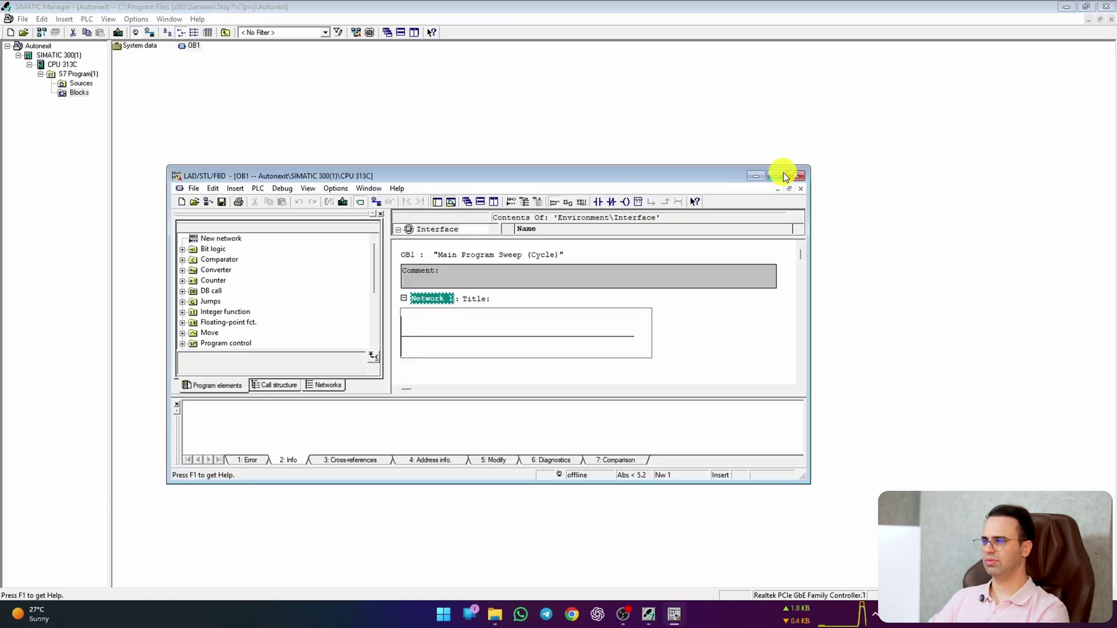
left_click(784, 175)
left_click(267, 206)
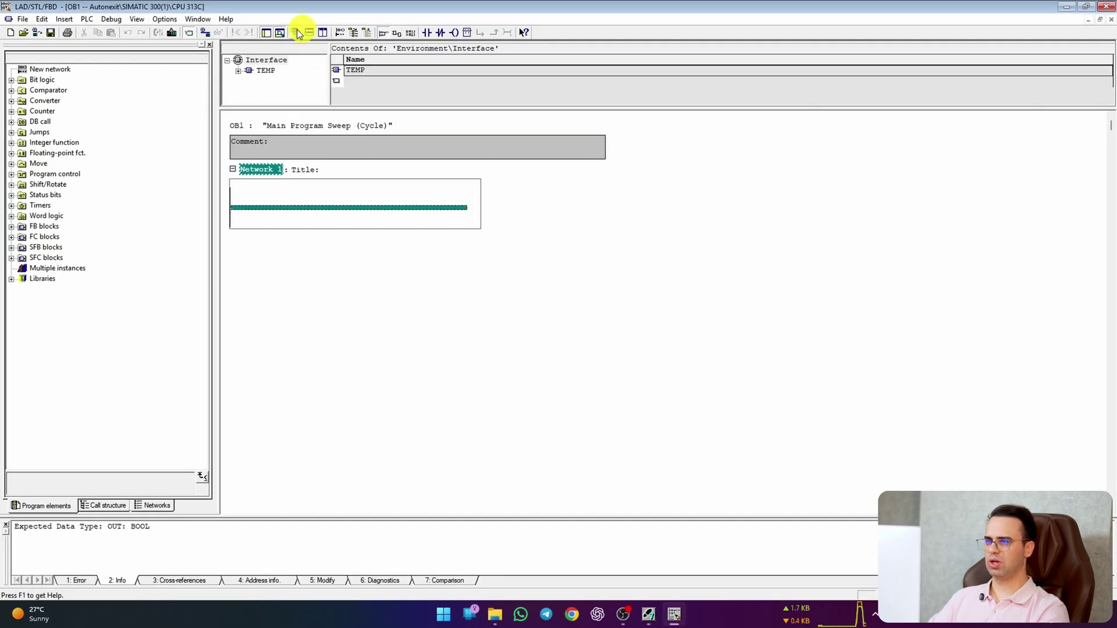
left_click(11, 80)
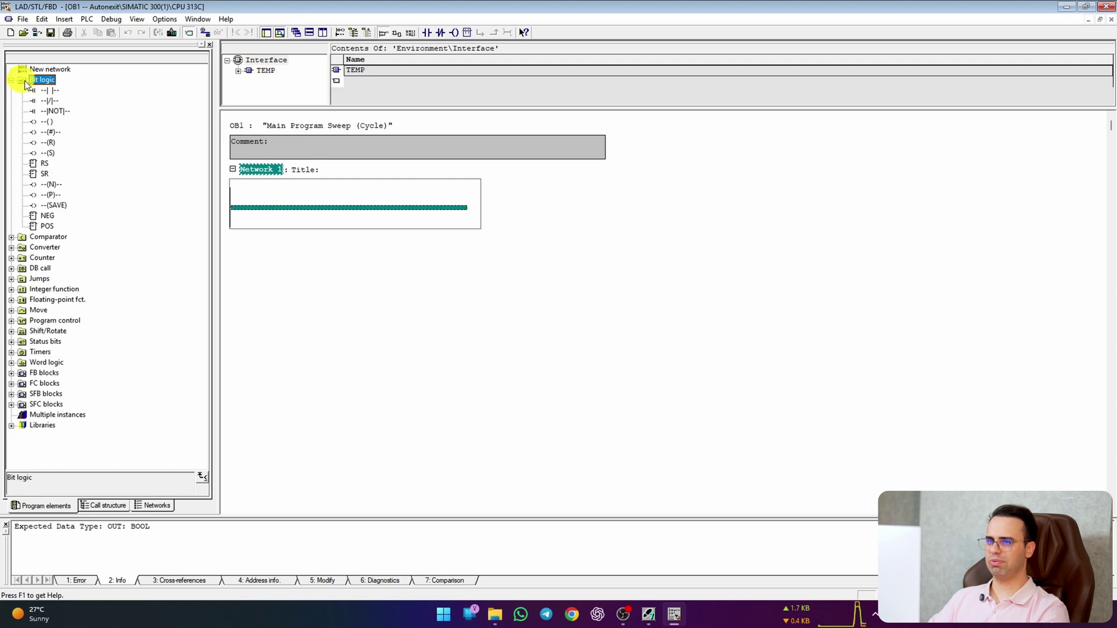
double_click(50, 90)
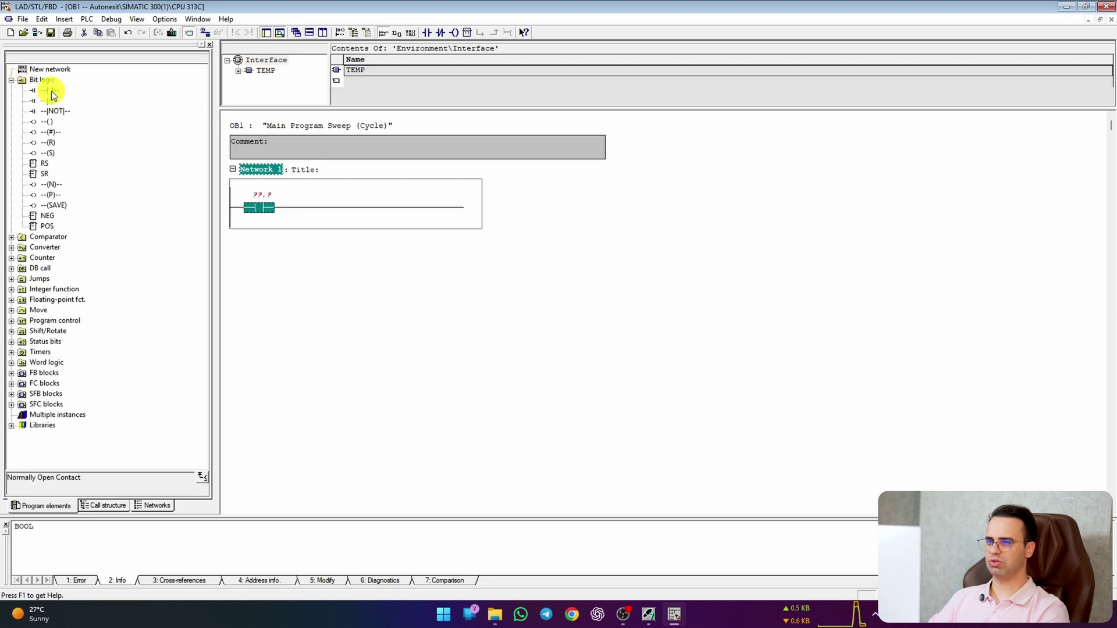
double_click(50, 123)
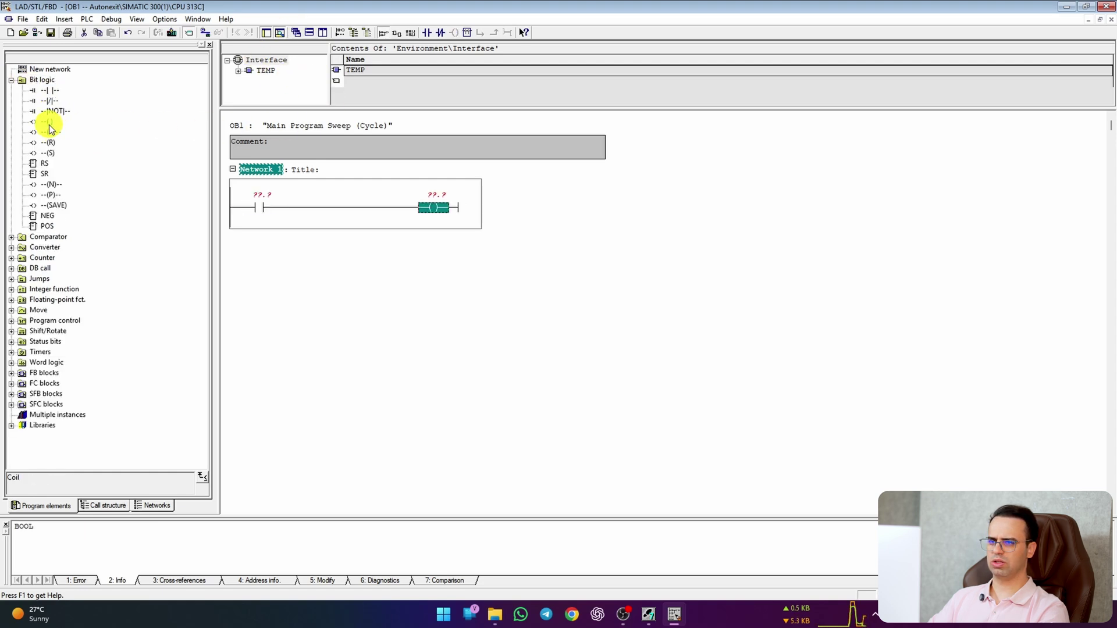
Step: Address the contact as M100.0 and the coil as M200.0, then save OB1
left_click(258, 195)
type("m1")
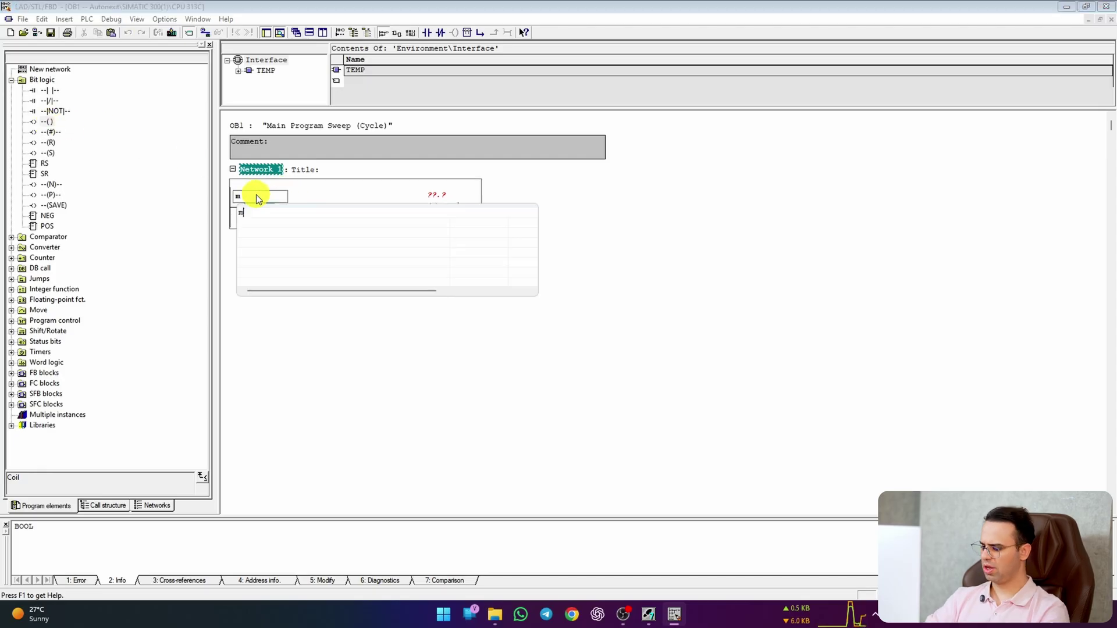
type("00.0")
key("Return")
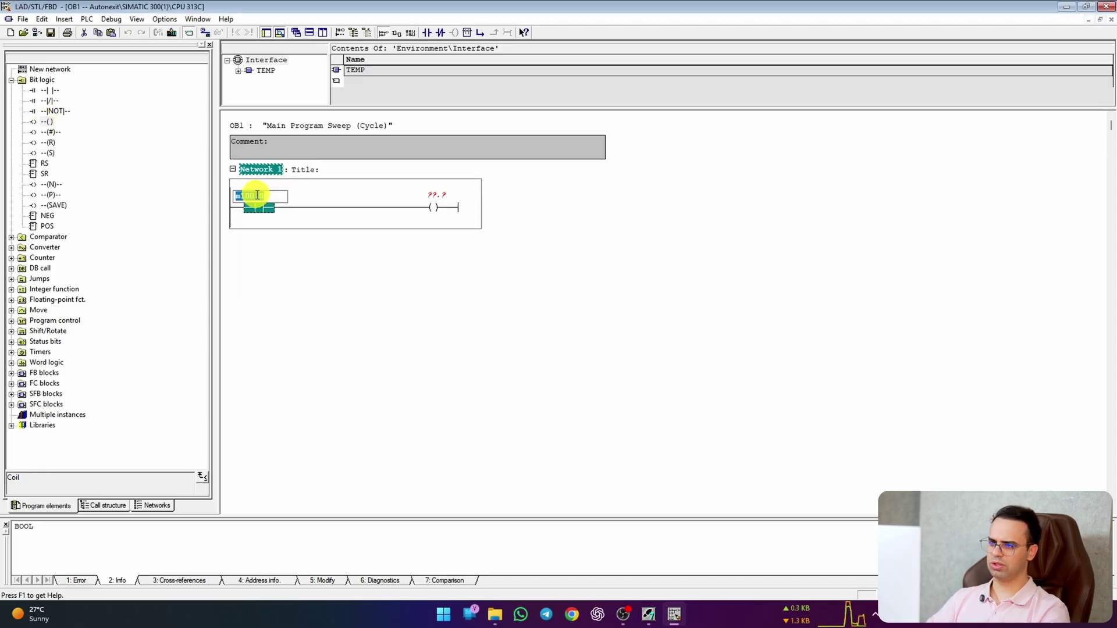
left_click(427, 201)
type("m200")
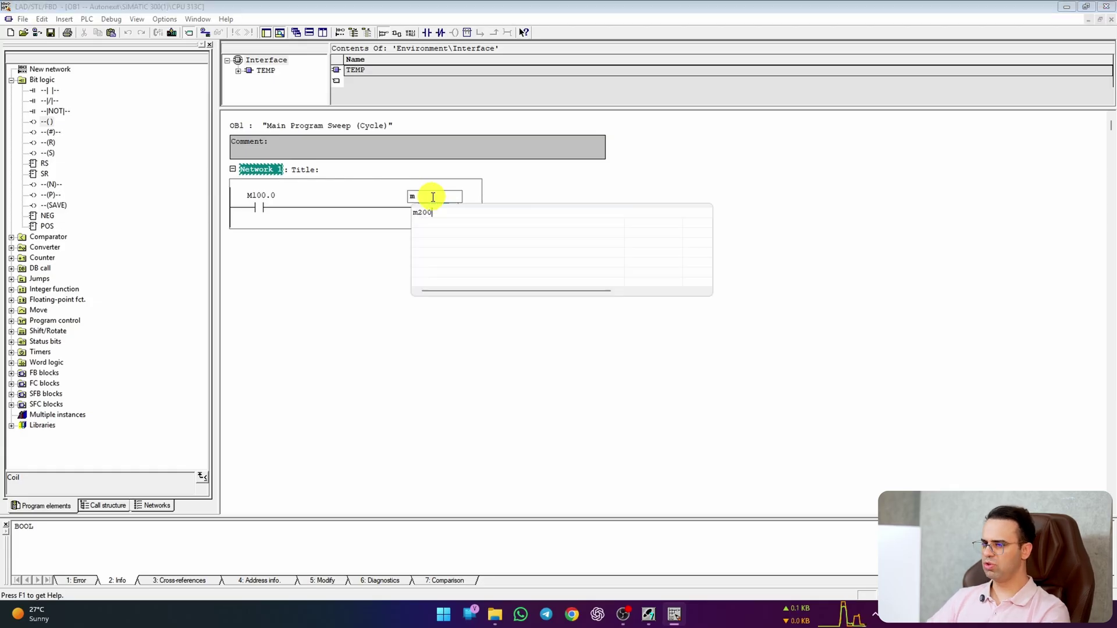
key("Escape")
key("Return")
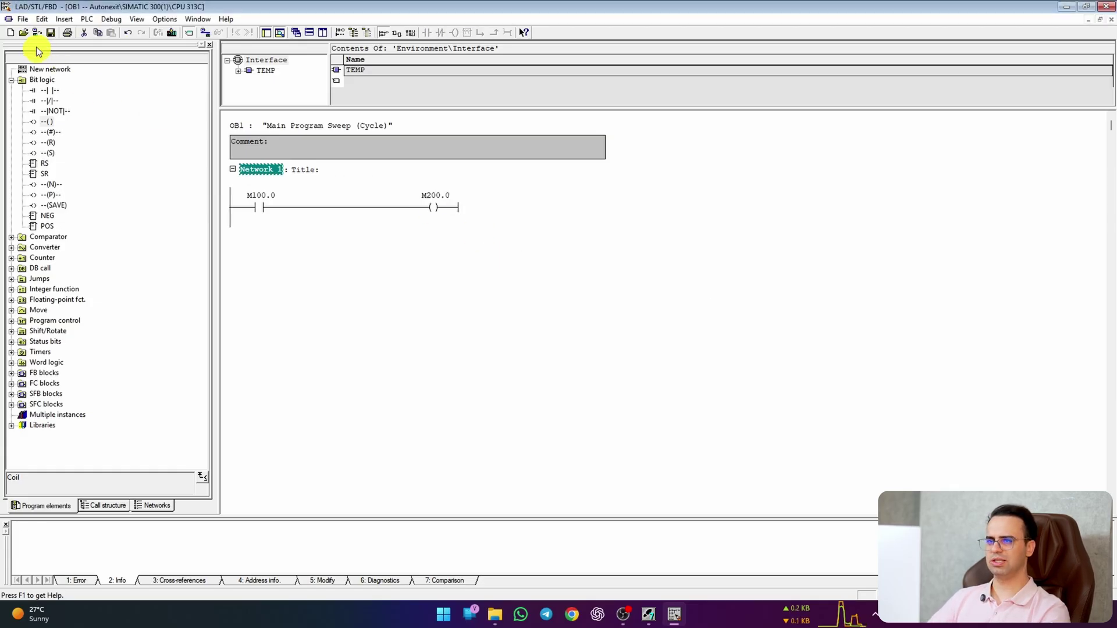
left_click(51, 33)
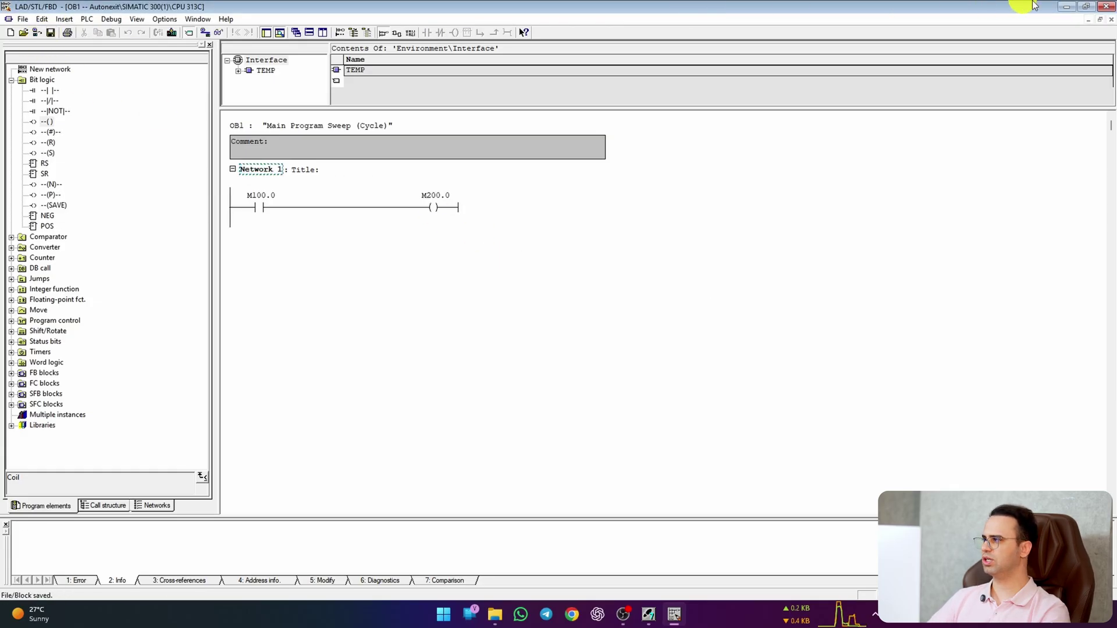
Step: Switch on S7-PLCSIM and put the simulated CPU into RUN-P mode
left_click(1068, 8)
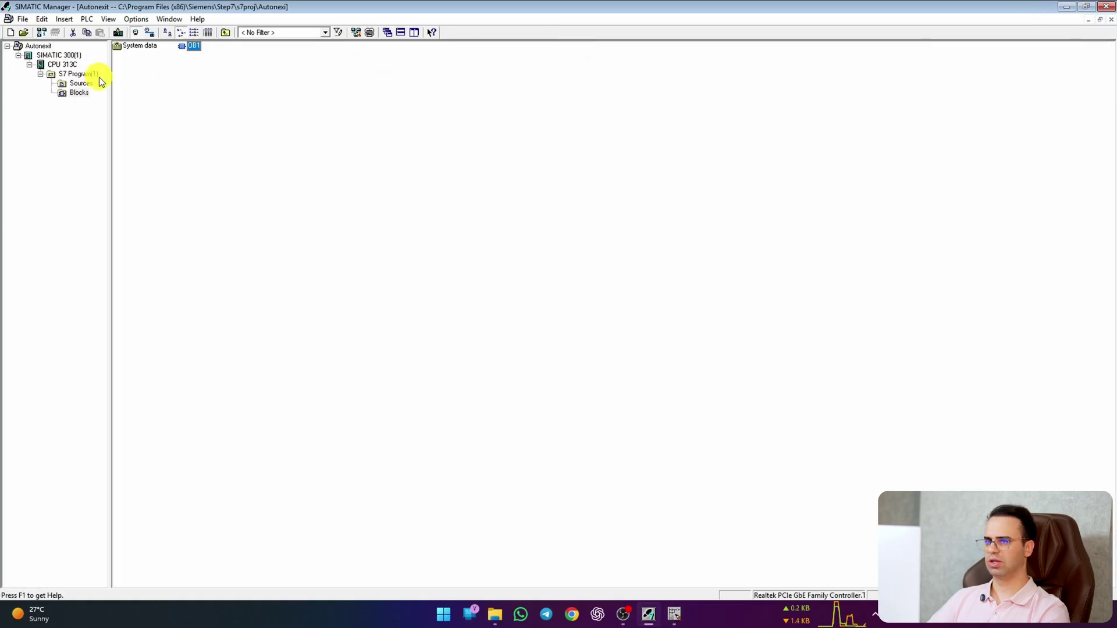
left_click(46, 55)
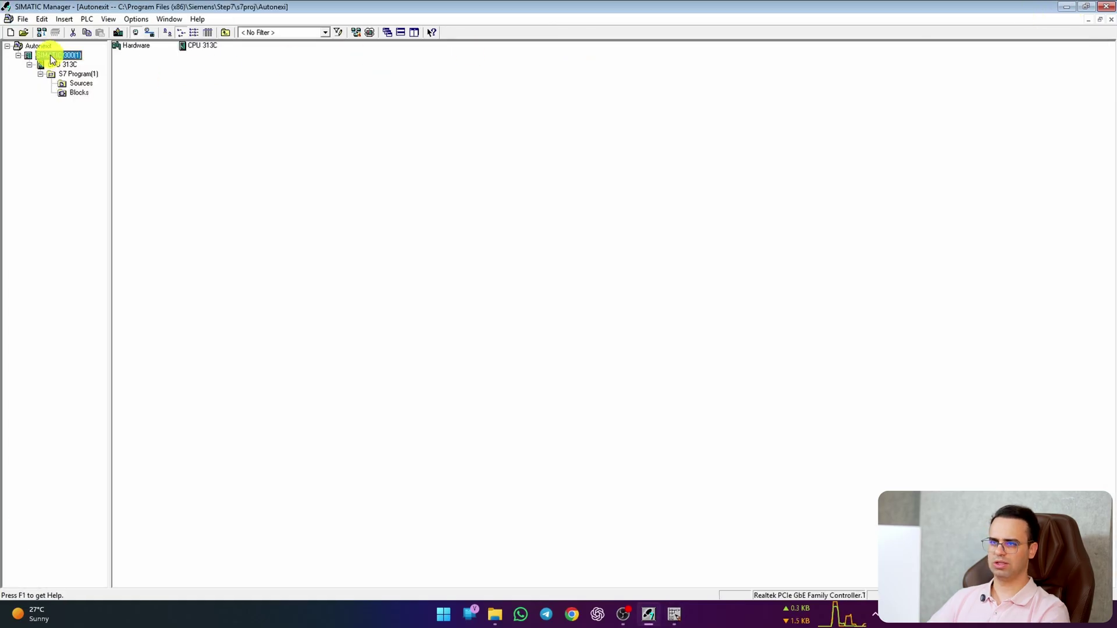
left_click(371, 30)
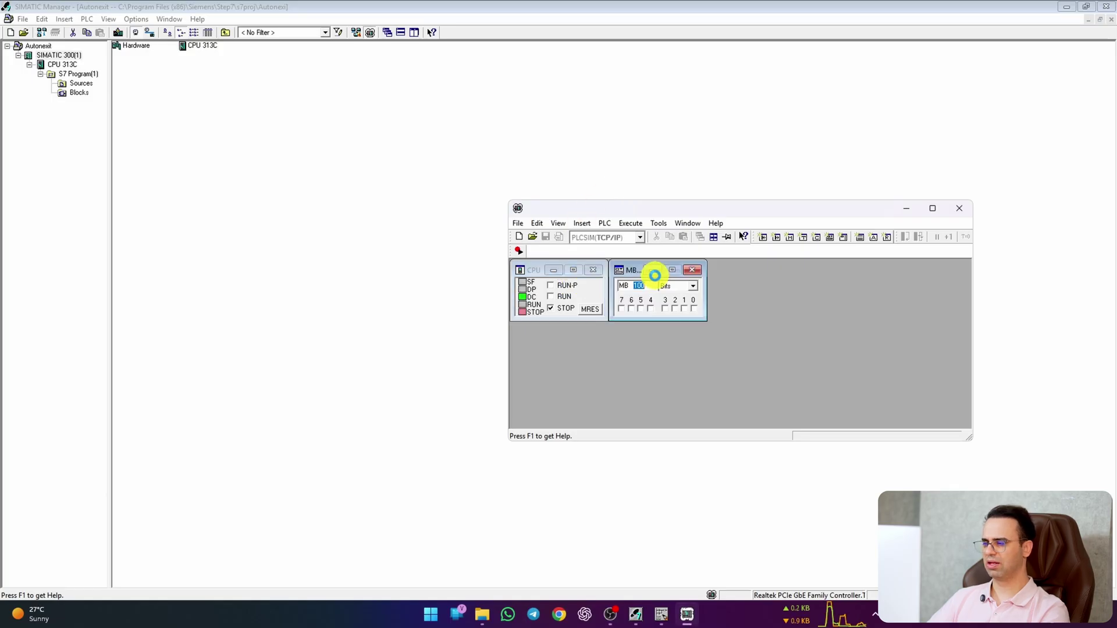
left_click(614, 256)
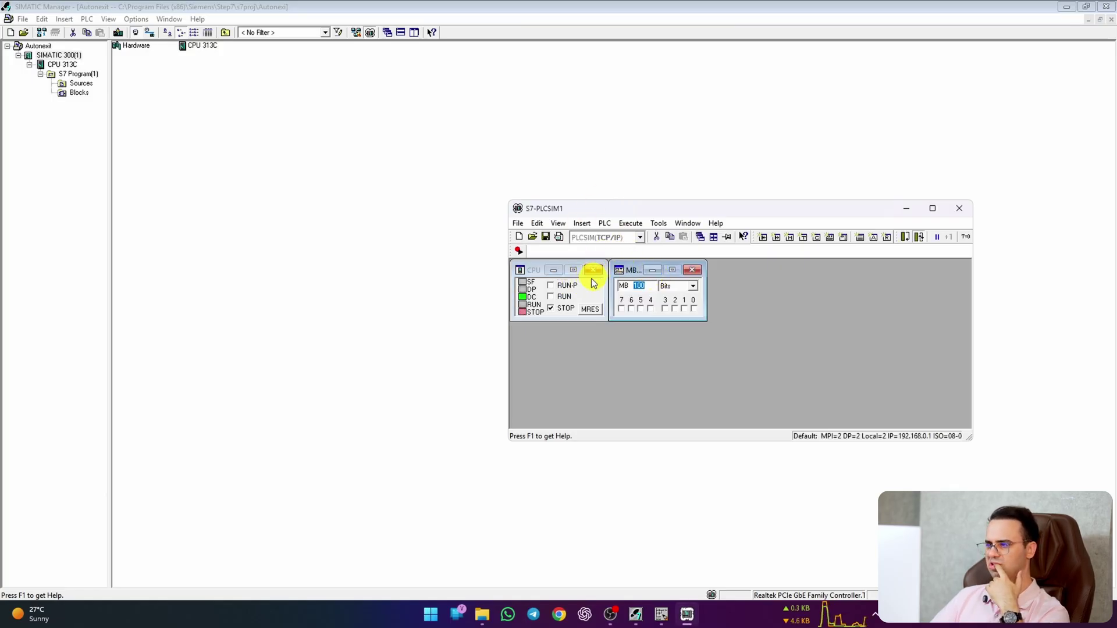
left_click(551, 284)
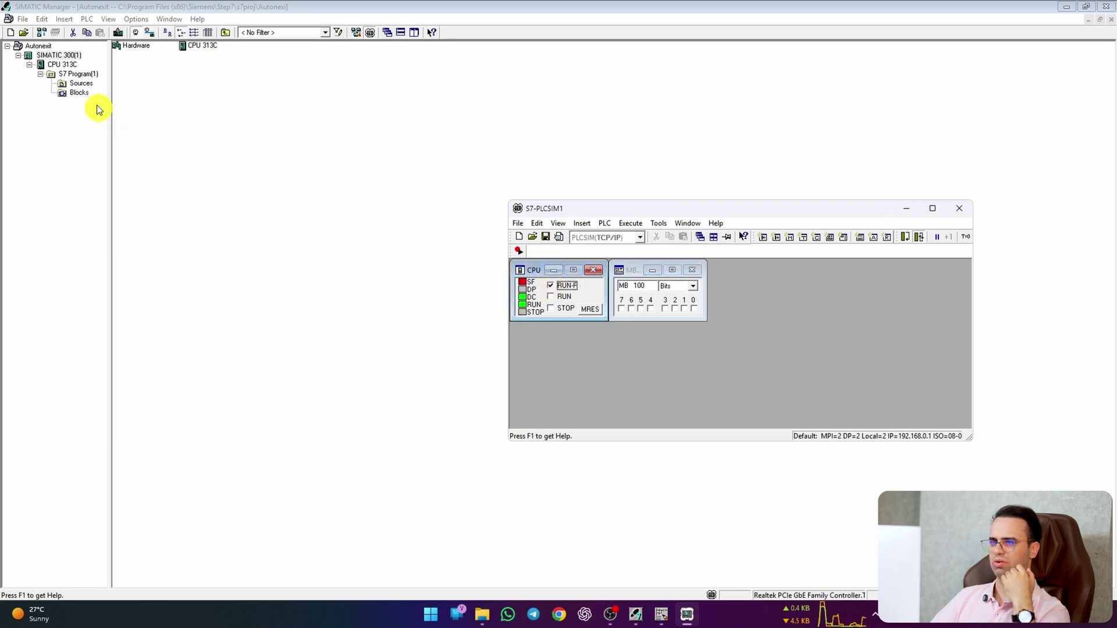
Step: Attempt a download of SIMATIC 300(1) and dismiss the unreachable-module errors
left_click(58, 55)
left_click(117, 32)
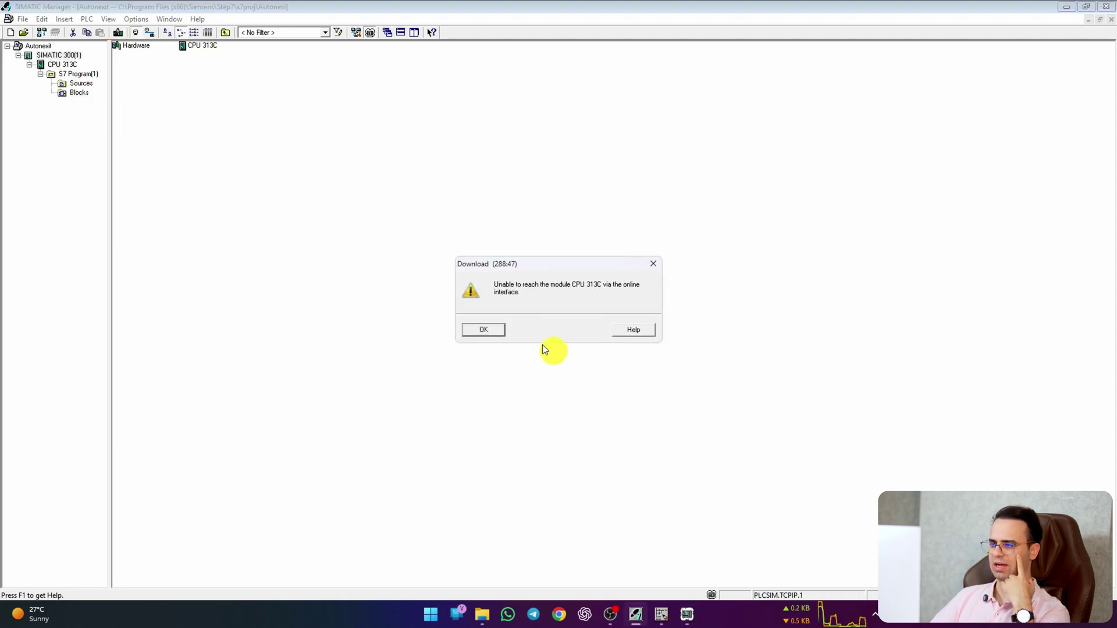
left_click(496, 330)
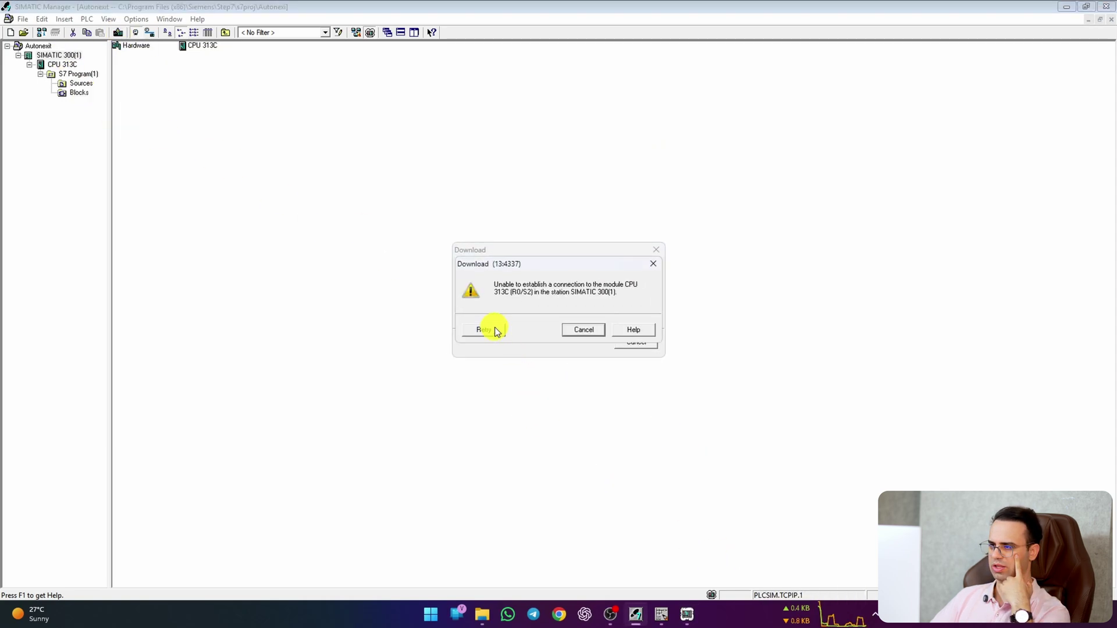
left_click(491, 328)
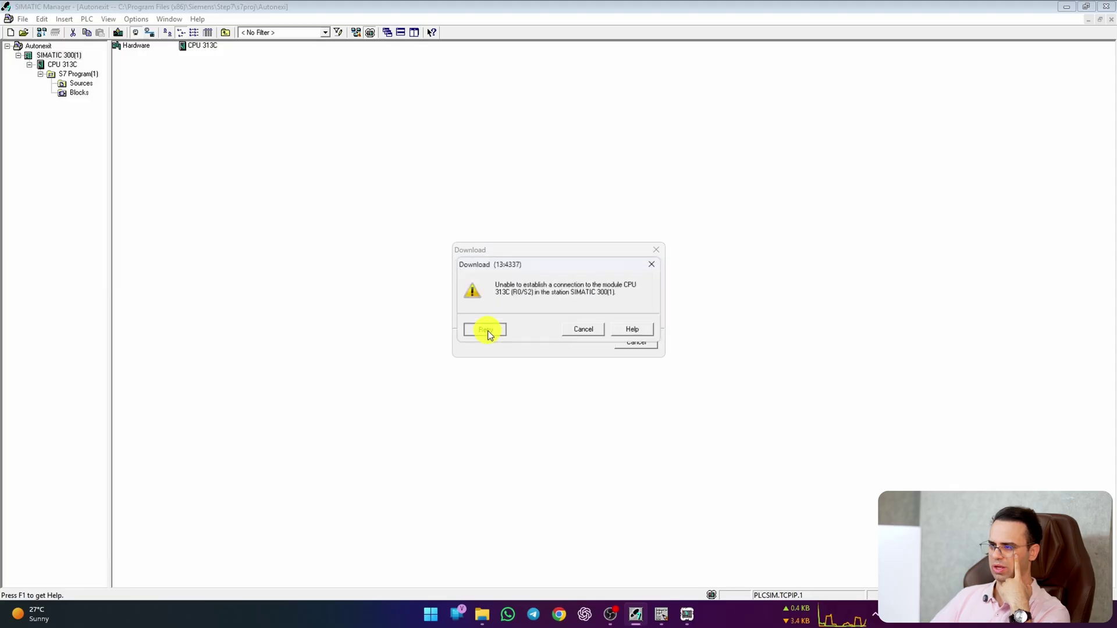
left_click(585, 329)
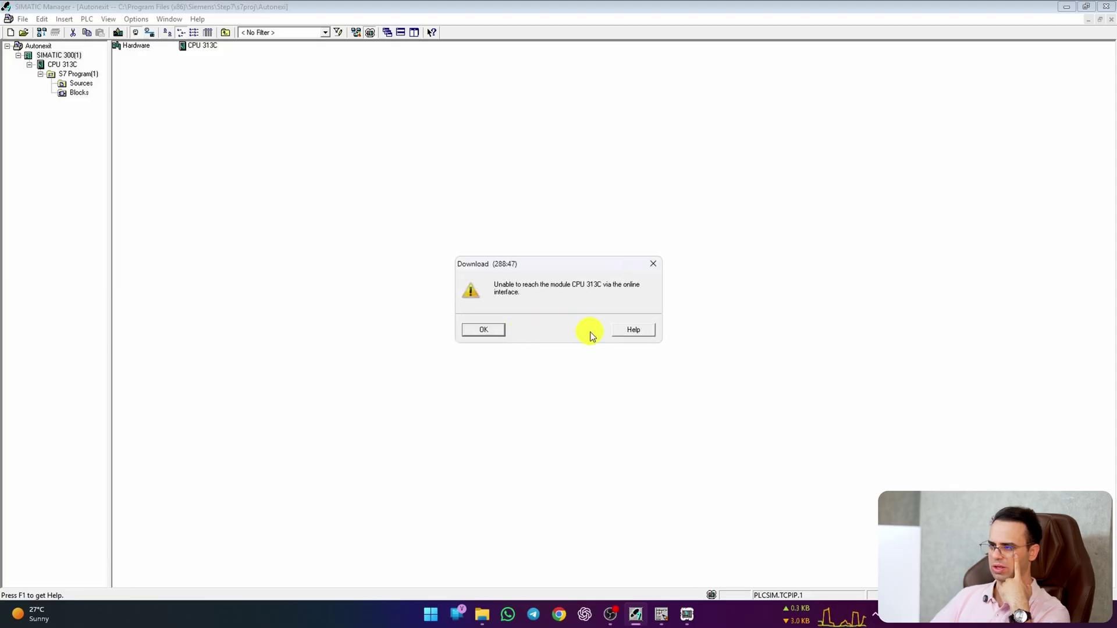
left_click(483, 329)
left_click(687, 614)
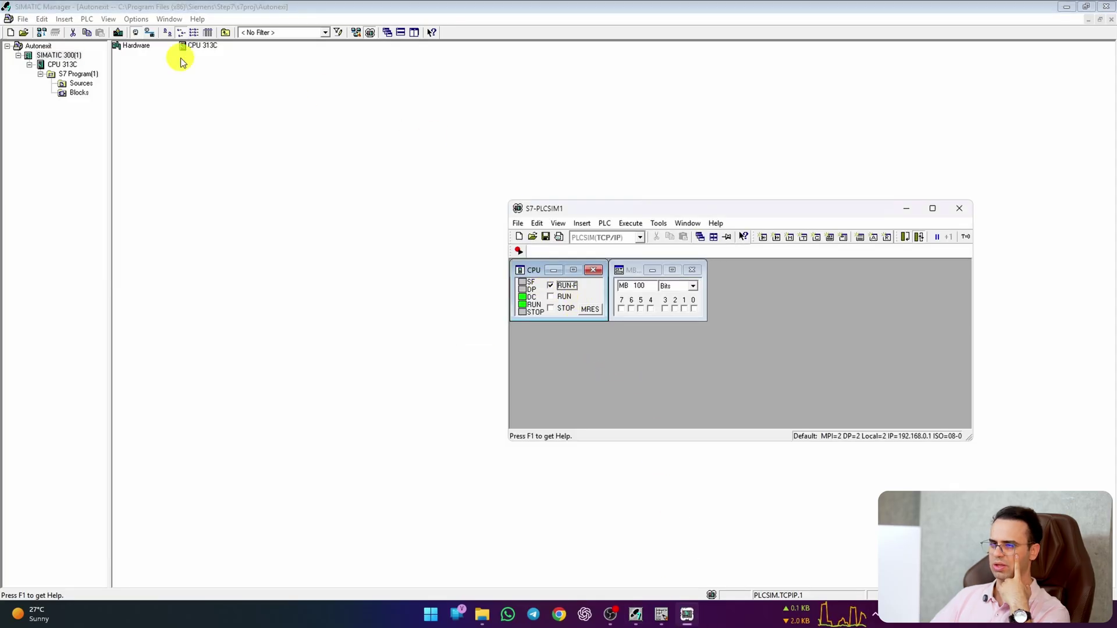
Step: Retry the download, dismiss the connection errors again, and check PLCSIM's connection types
left_click(73, 54)
left_click(116, 32)
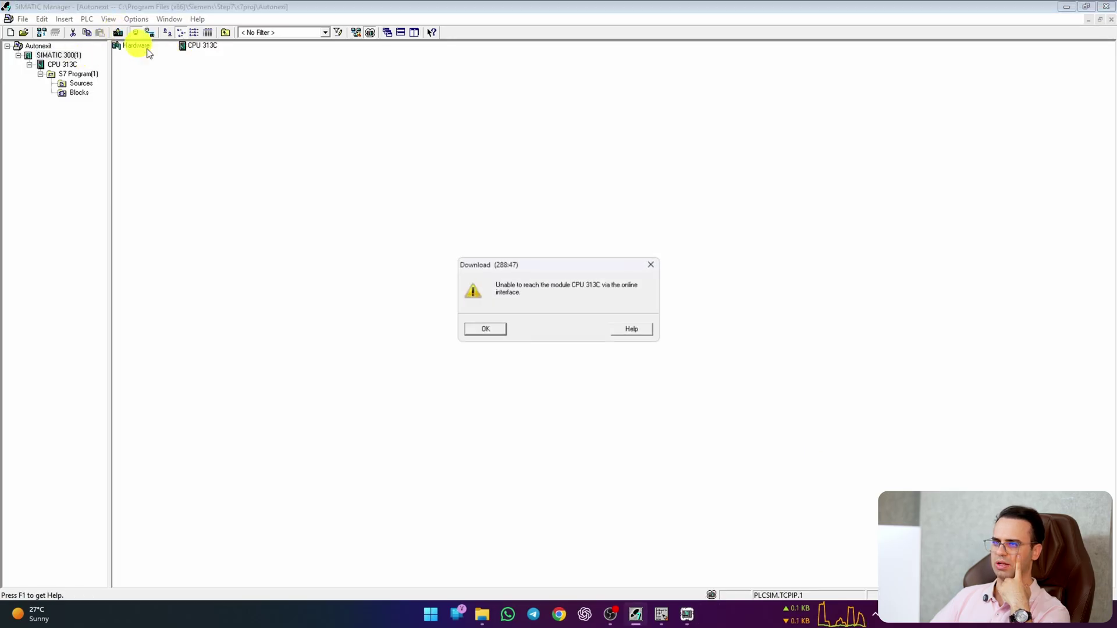
left_click(484, 337)
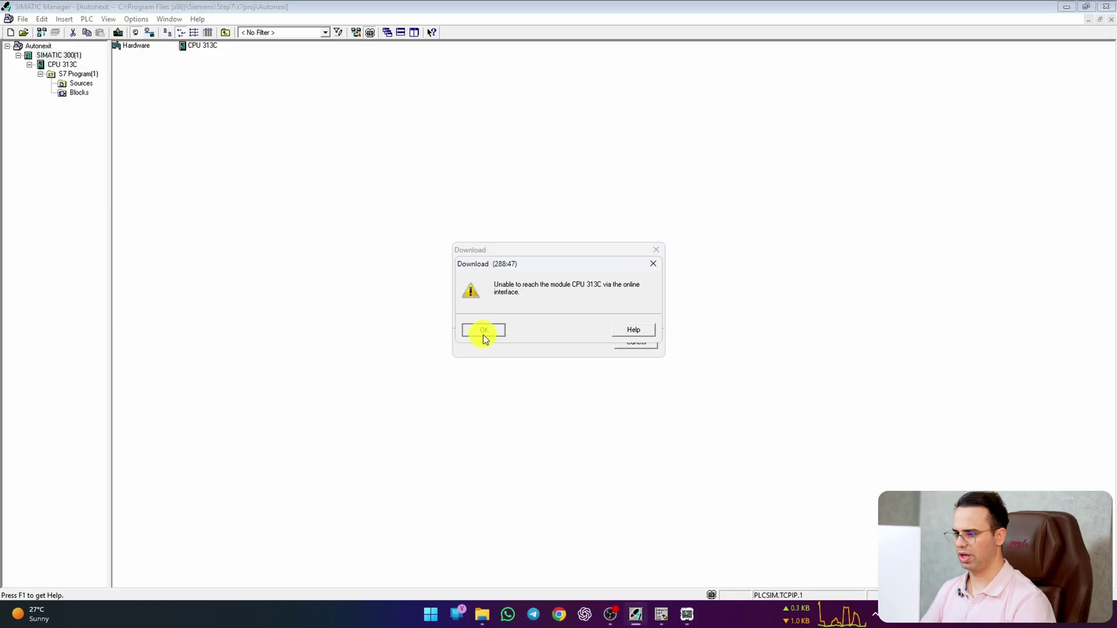
left_click(577, 334)
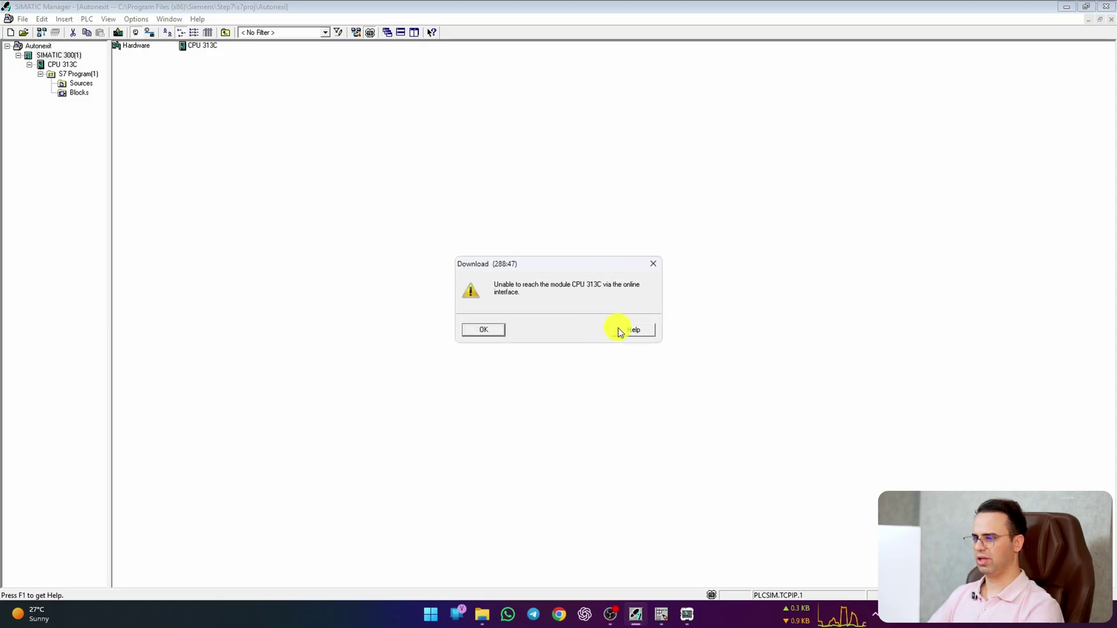
left_click(490, 332)
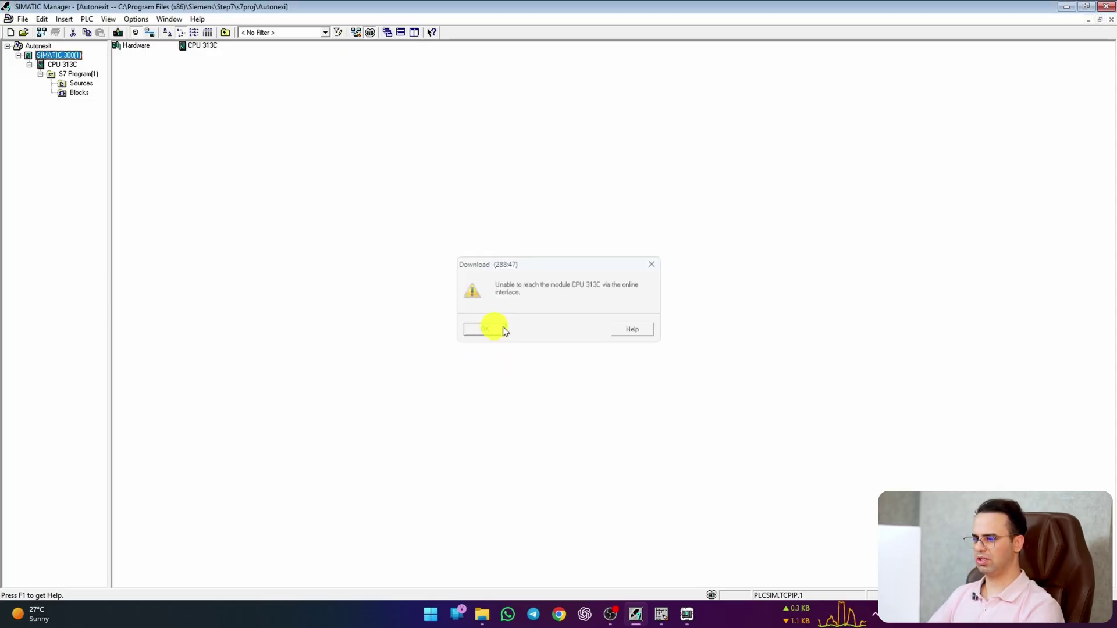
left_click(686, 614)
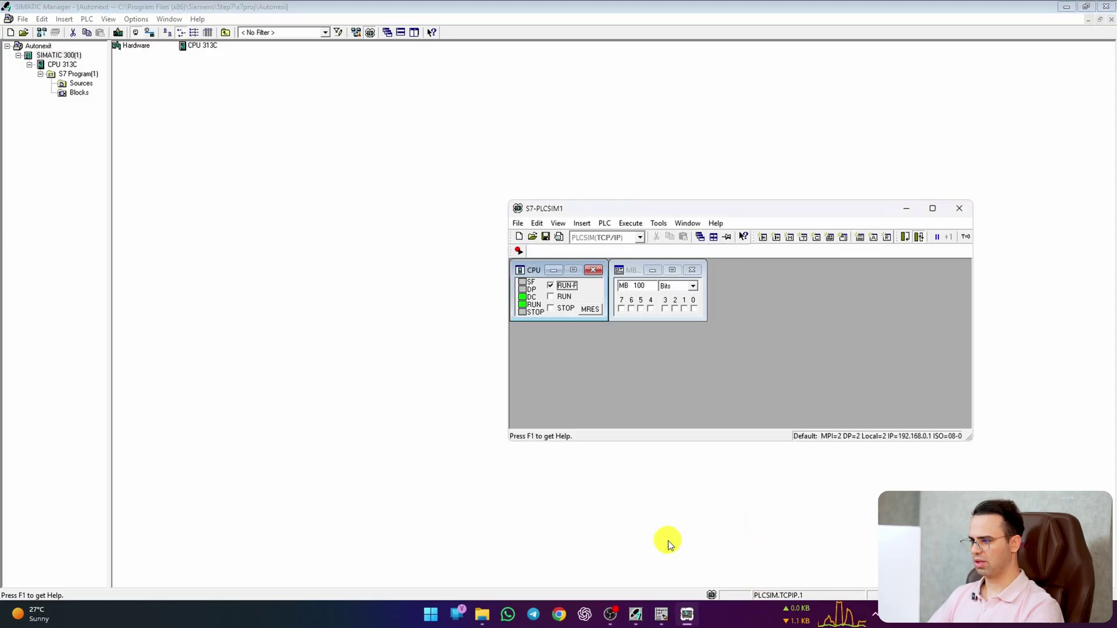
left_click(640, 239)
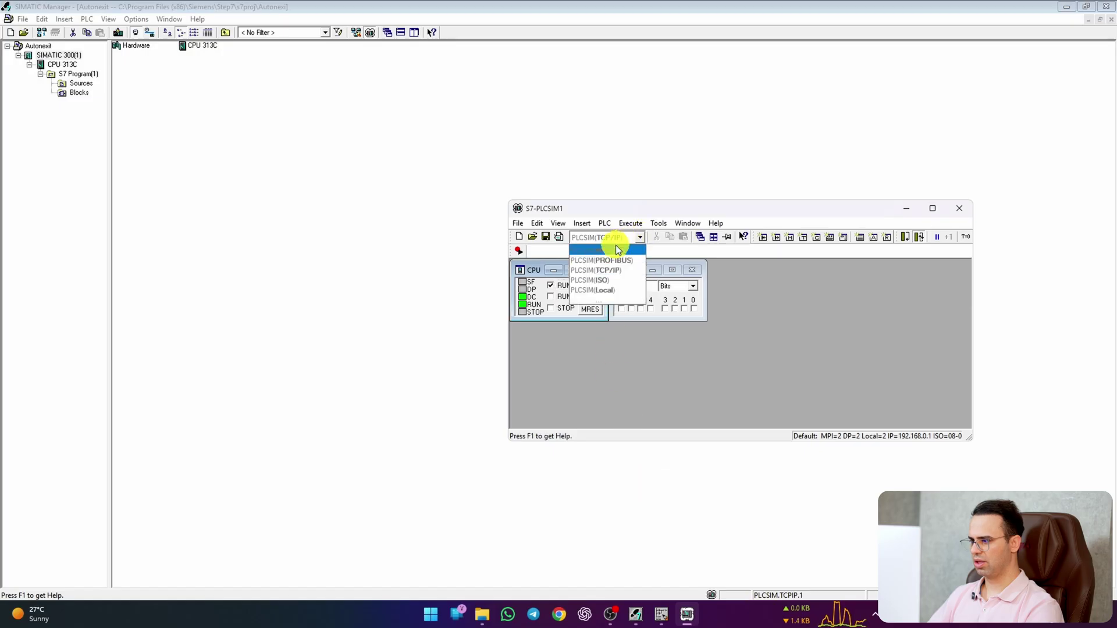
Step: Switch PLCSIM to MPI and confirm the PLCSIM.MPI.1 PG/PC interface assignment
left_click(615, 248)
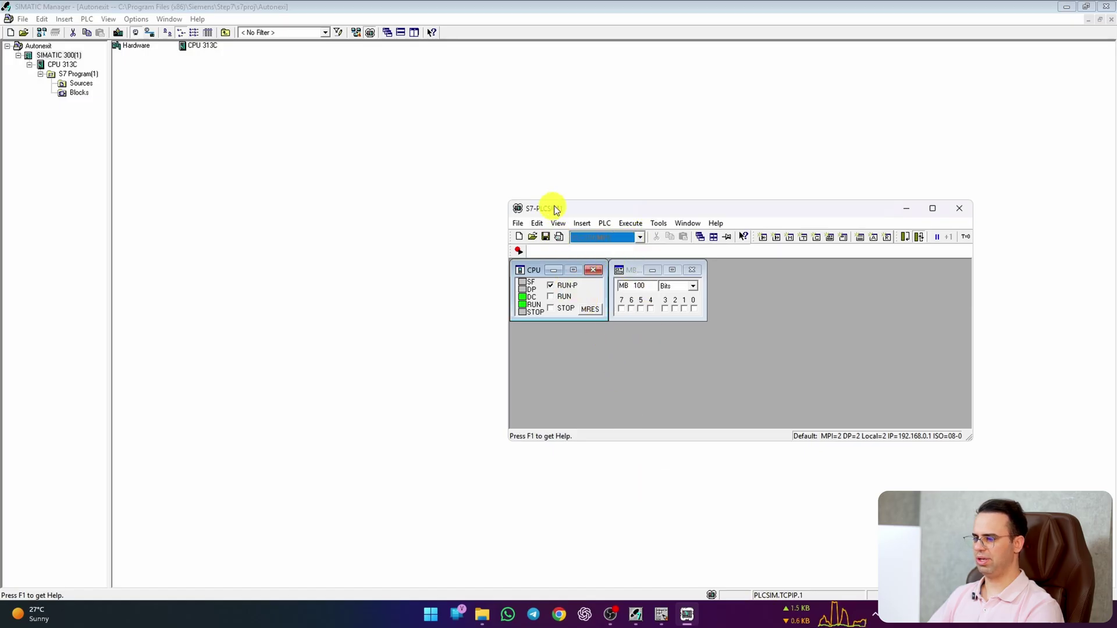
left_click_drag(558, 203, 550, 201)
left_click(211, 153)
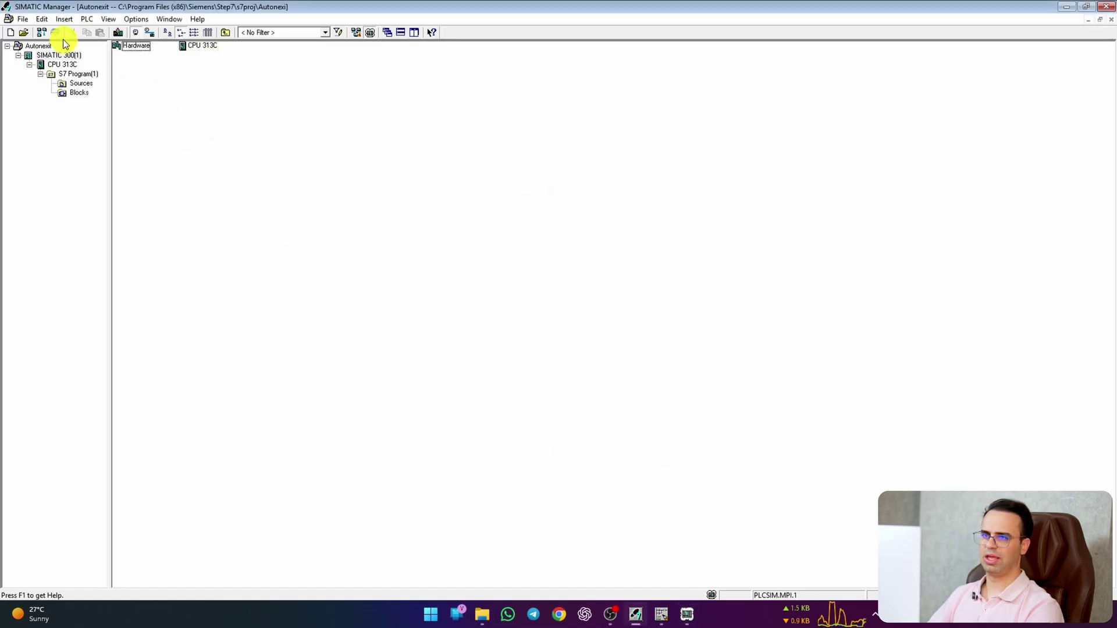
left_click(108, 18)
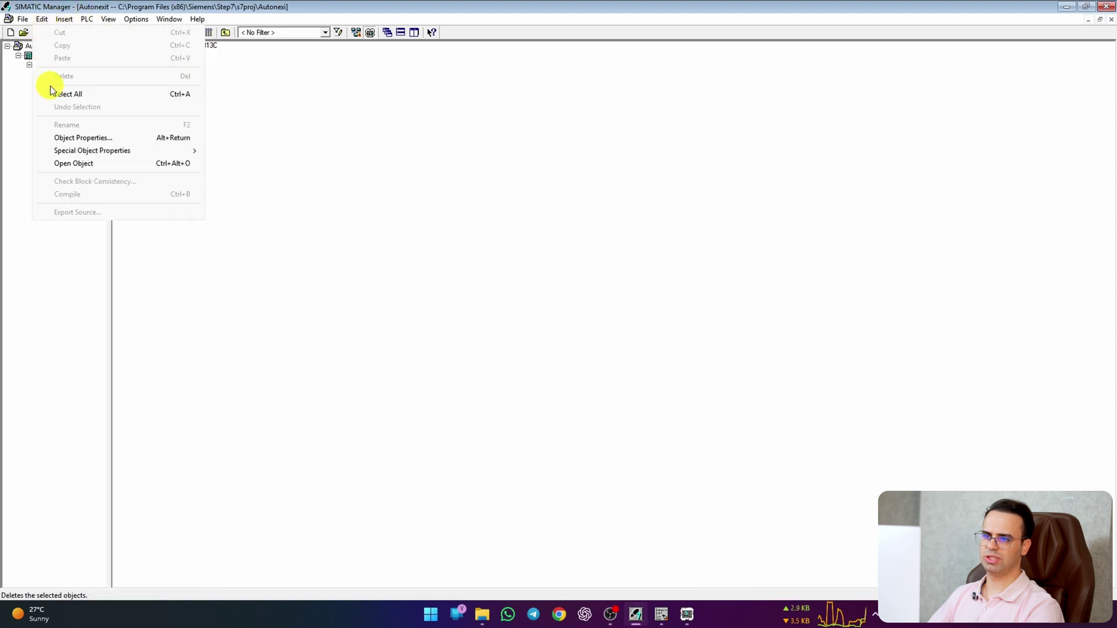
mouse_move(117, 19)
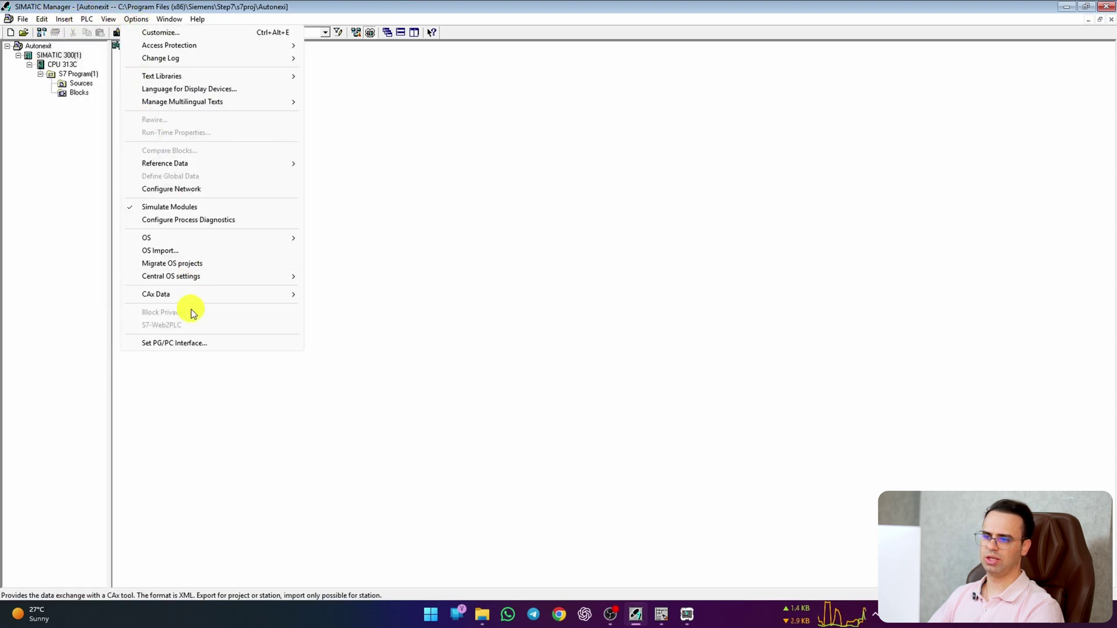
left_click(192, 342)
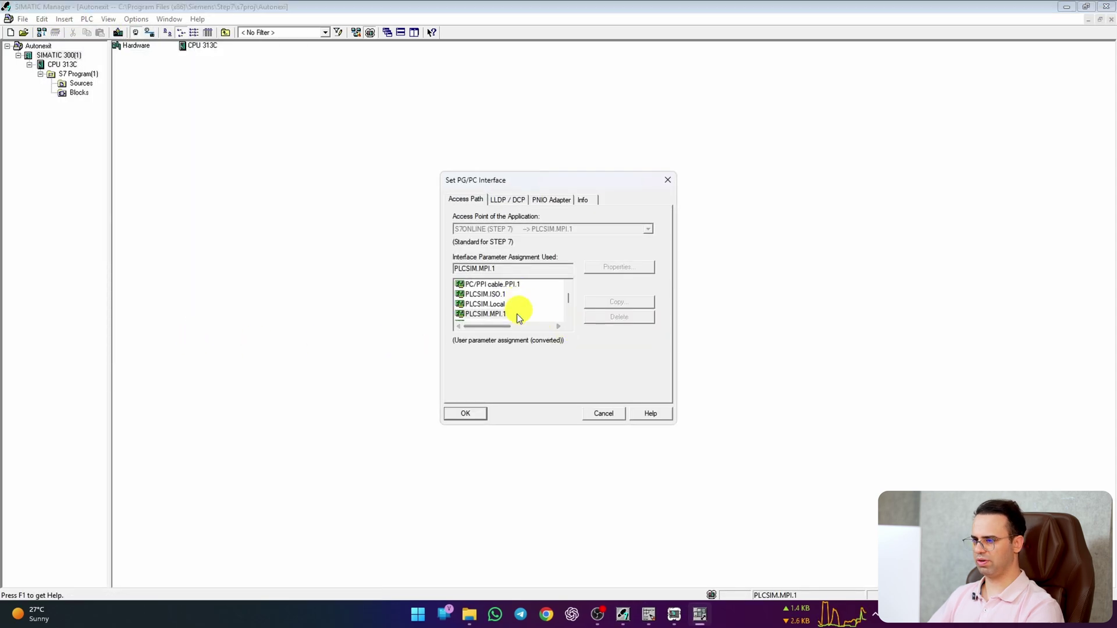
left_click(473, 409)
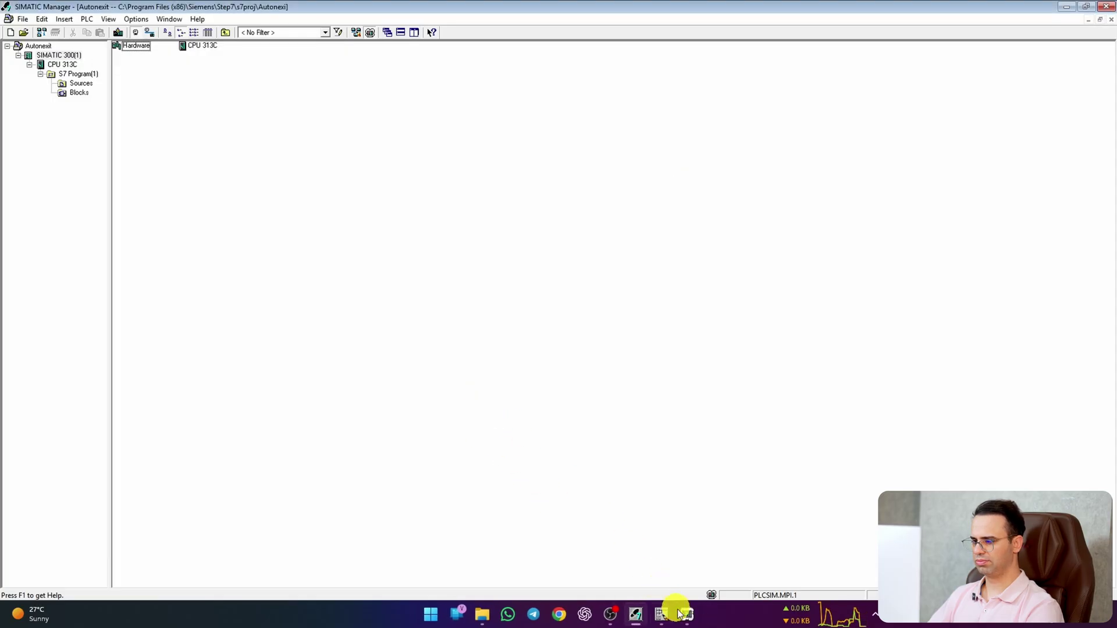
Step: Cycle the simulated CPU to STOP and then back to RUN-P
left_click(685, 614)
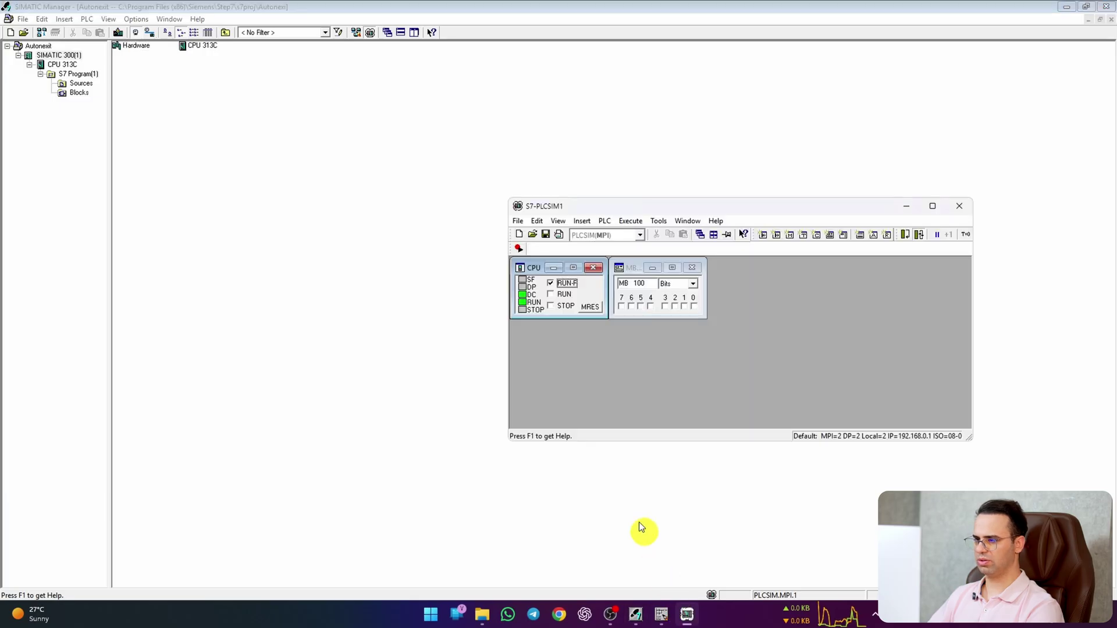
left_click(556, 307)
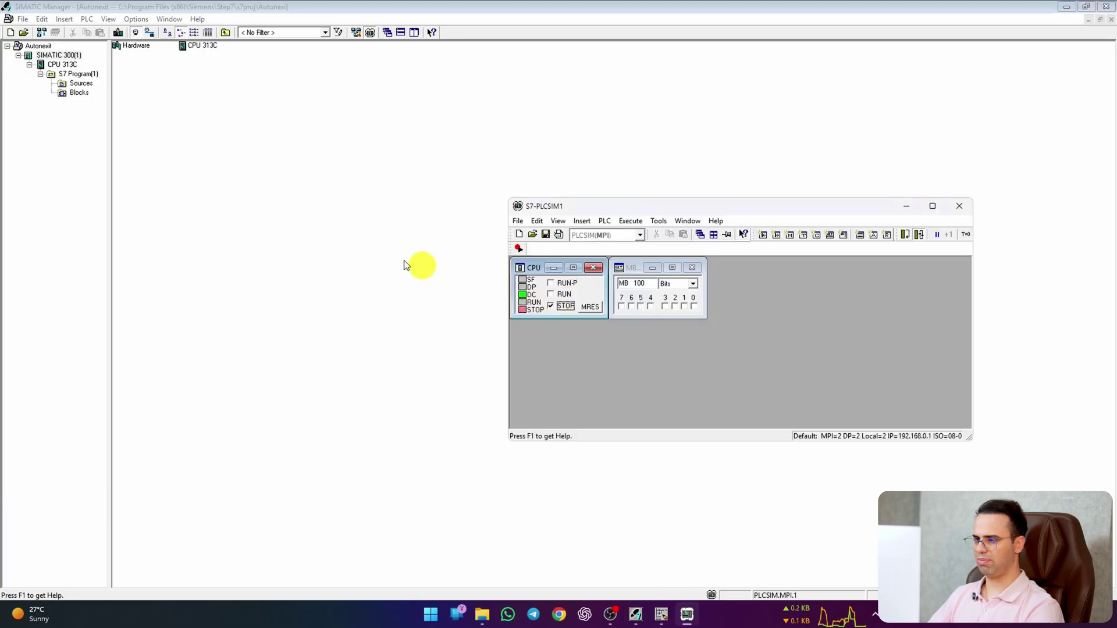
left_click(59, 56)
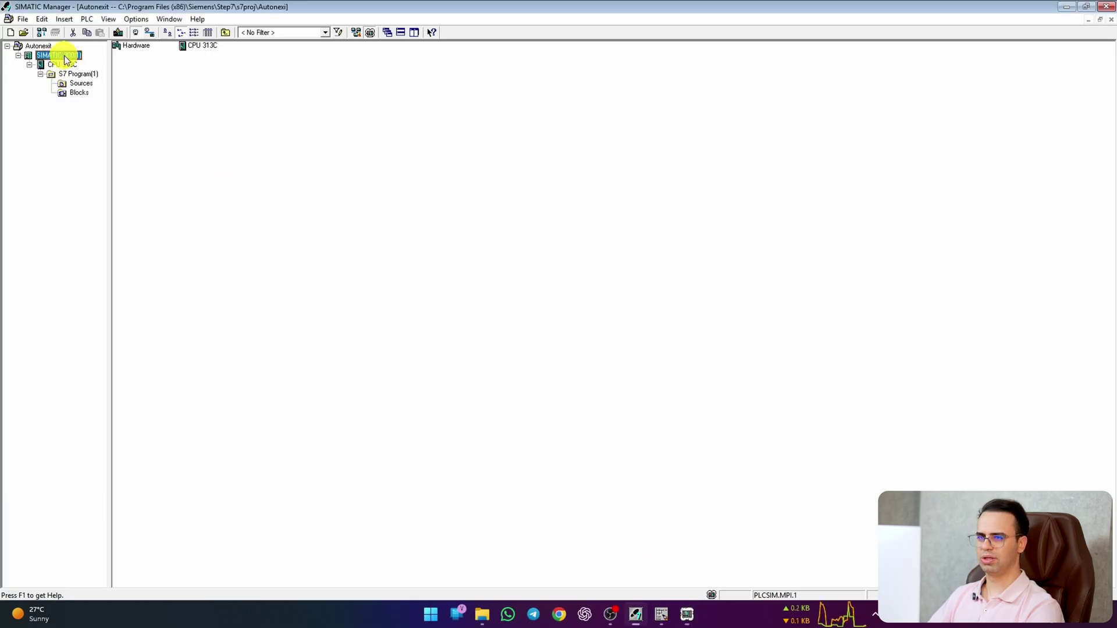
left_click(687, 615)
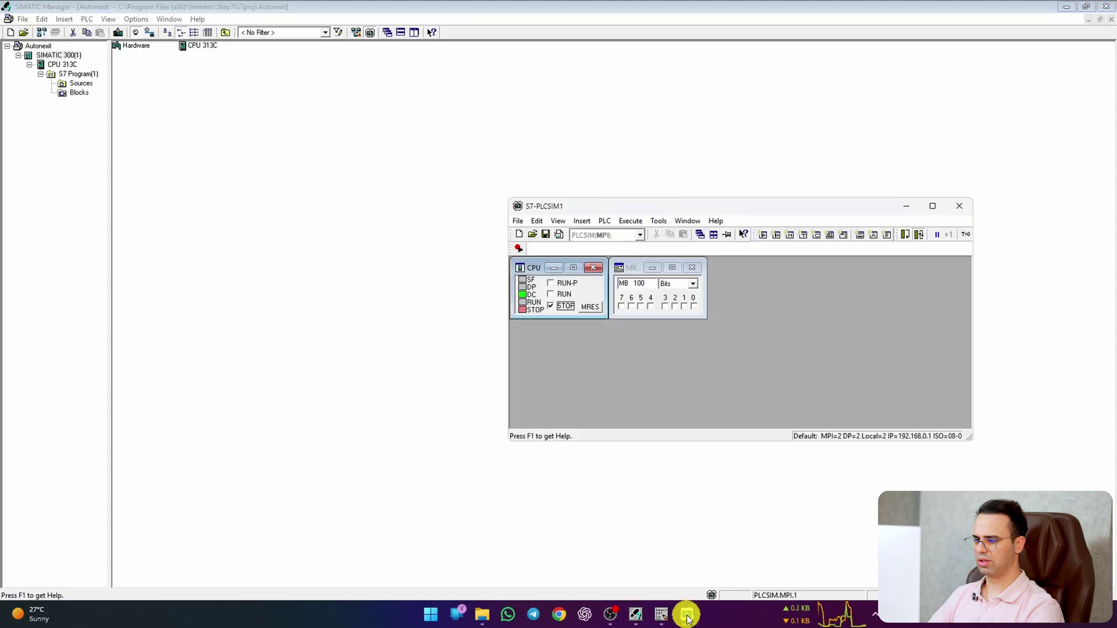
left_click(550, 283)
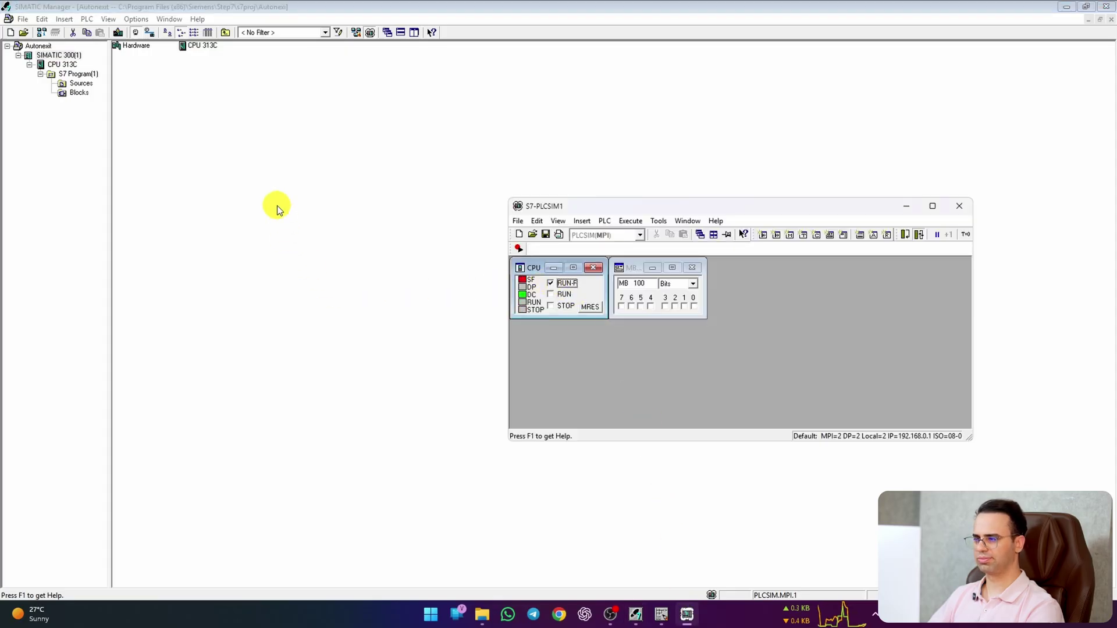
Step: Download SIMATIC 300(1) to the simulated CPU, confirming the stop and OB1-open prompts
left_click(62, 55)
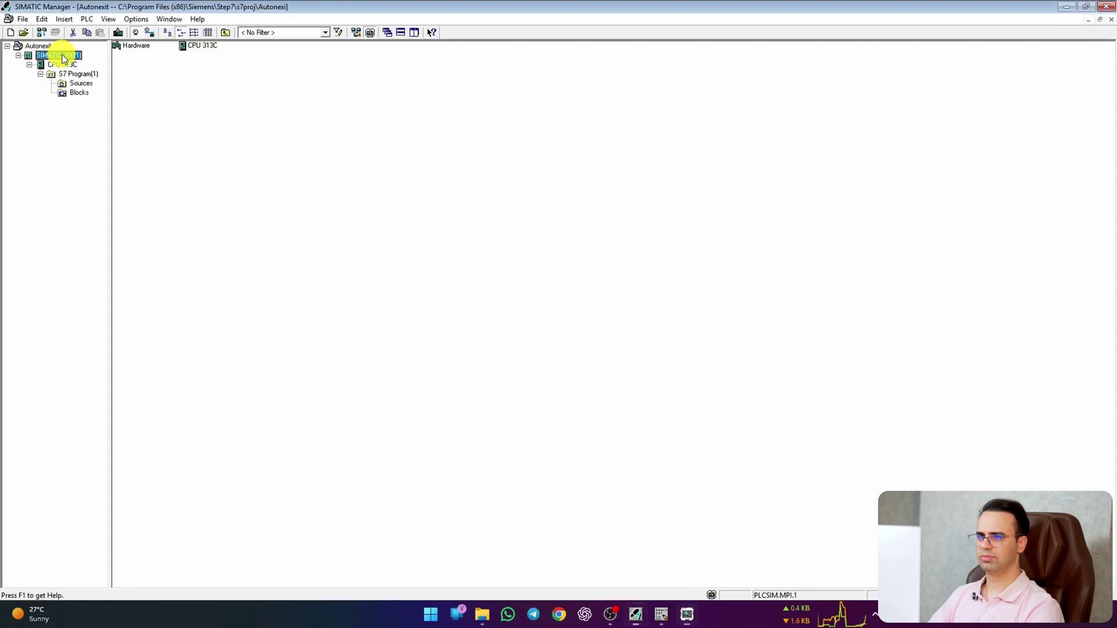
left_click(117, 32)
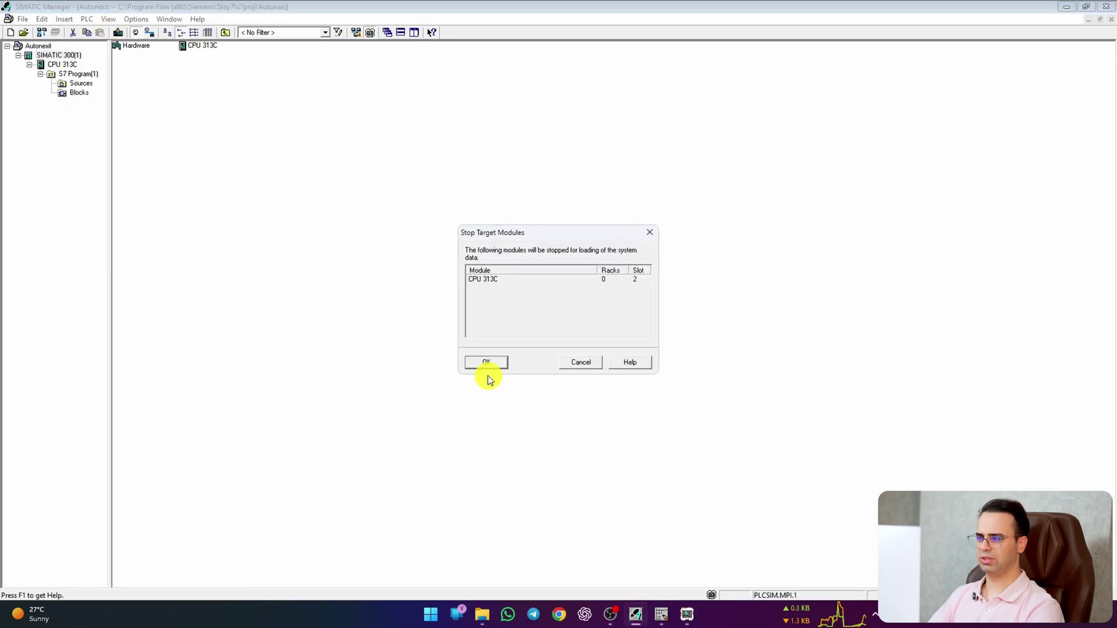
left_click(488, 362)
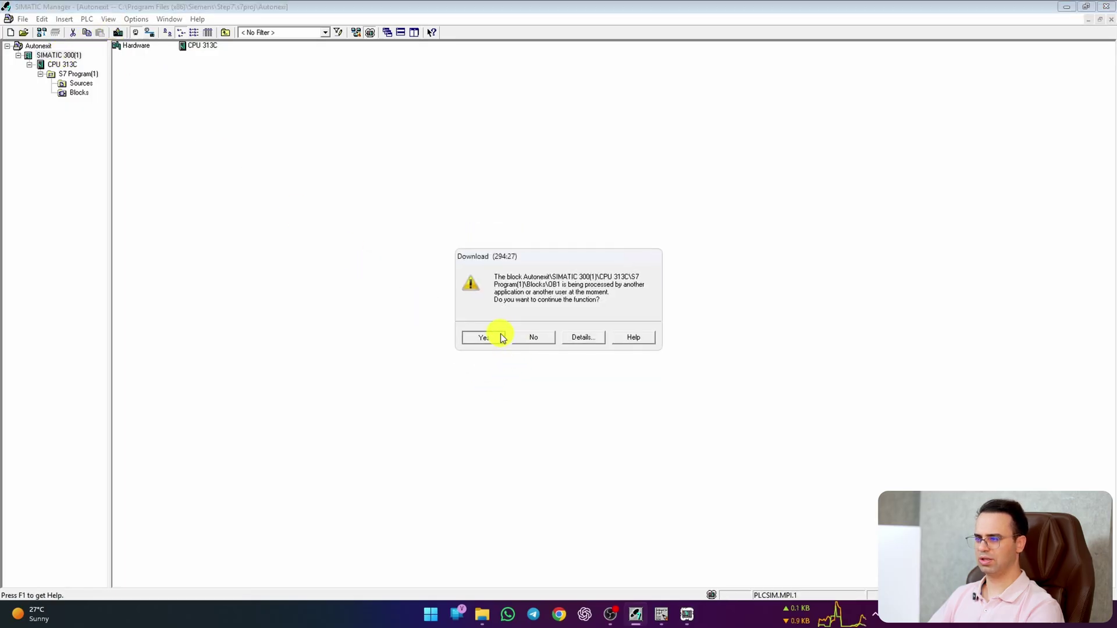
left_click(502, 339)
left_click(491, 330)
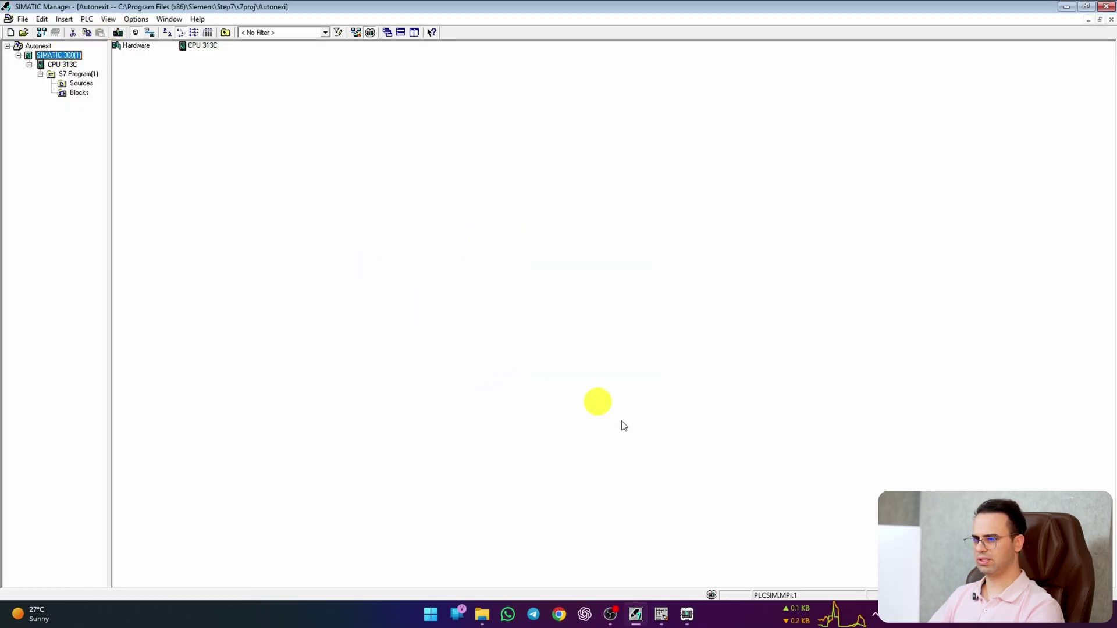
left_click(685, 614)
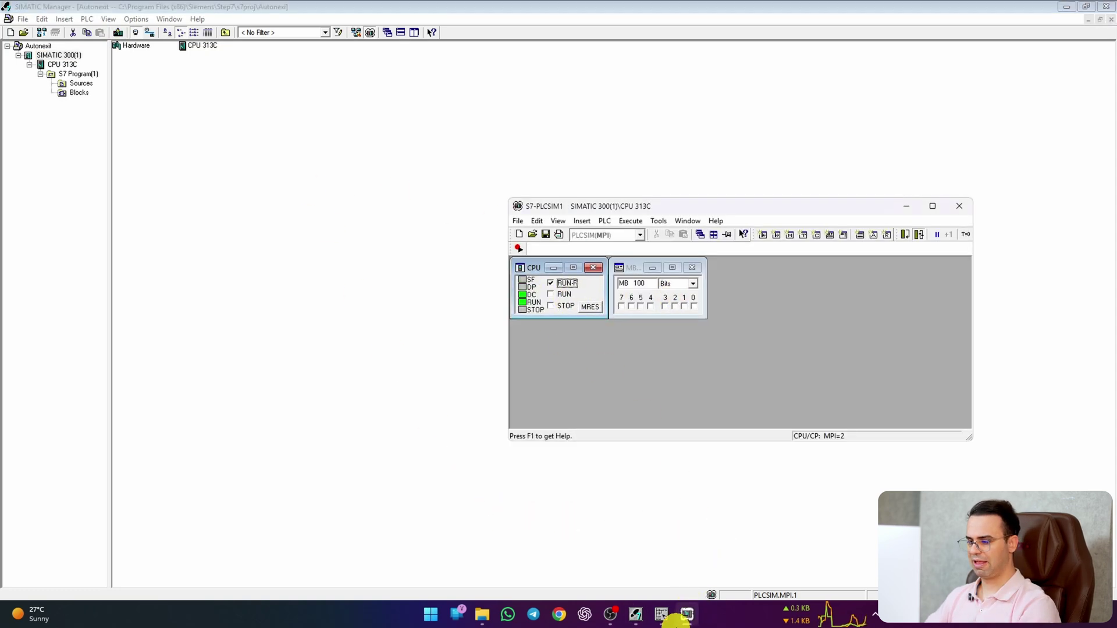
Step: Return to OB1 and turn on online monitoring of the M100.0–M200.0 rung
left_click(662, 615)
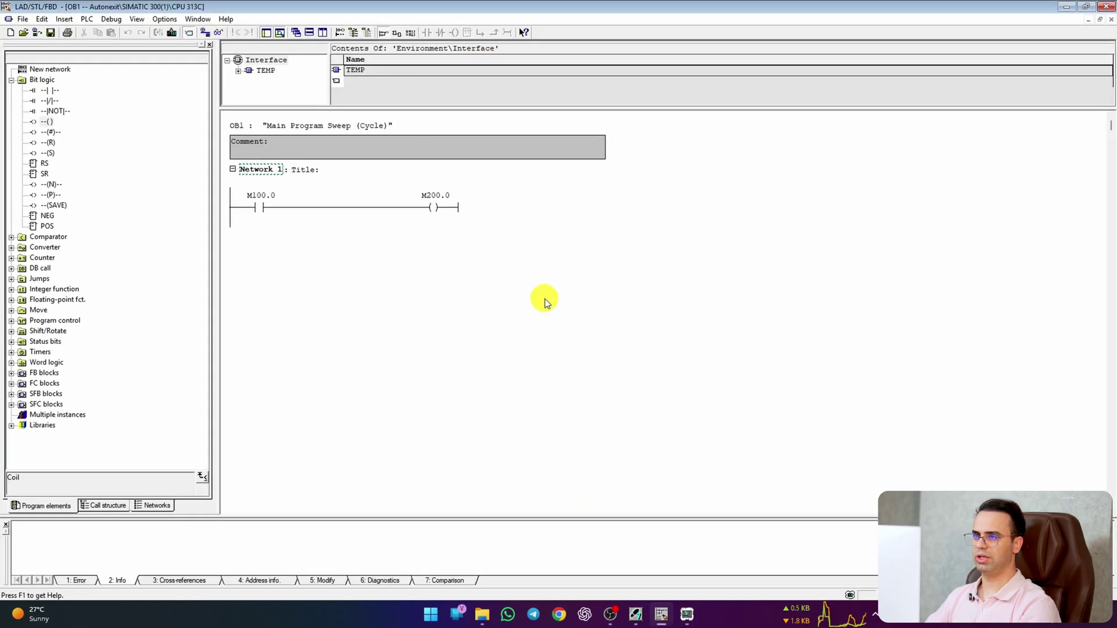
left_click(220, 32)
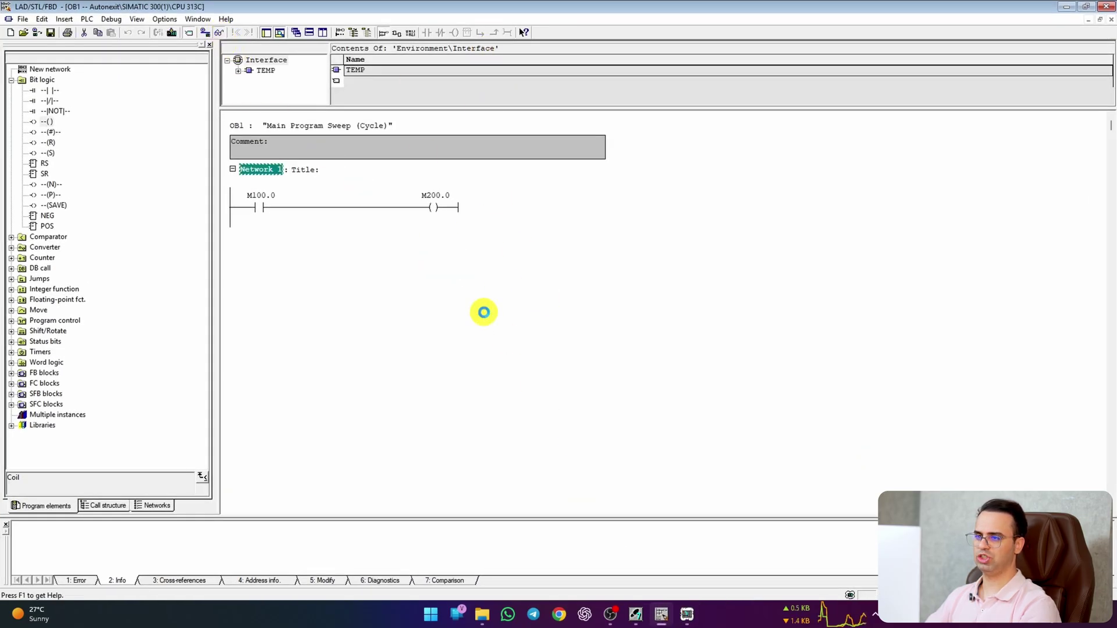
right_click(256, 211)
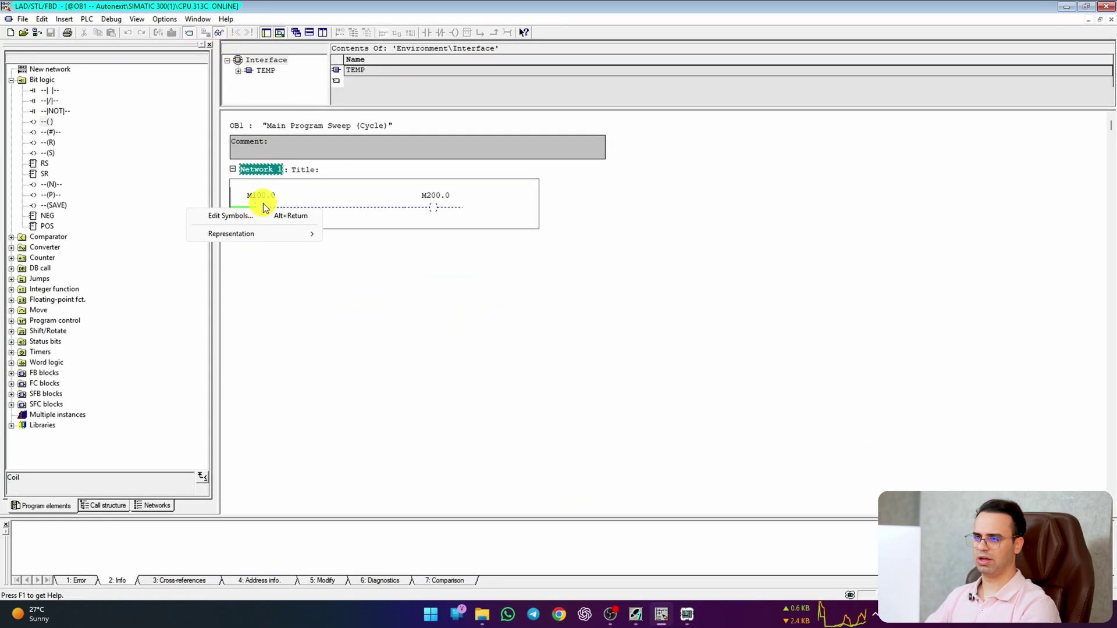
left_click(254, 204)
right_click(254, 204)
left_click(263, 323)
Step: Add two more memory-byte monitors in S7-PLCSIM
left_click(687, 614)
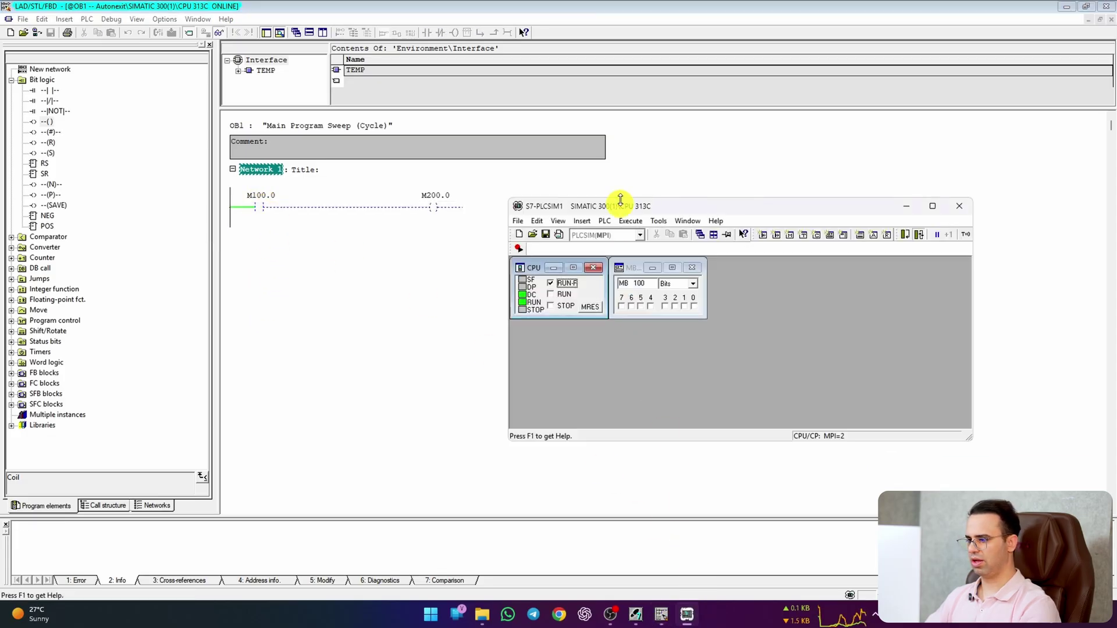
left_click_drag(628, 200, 426, 237)
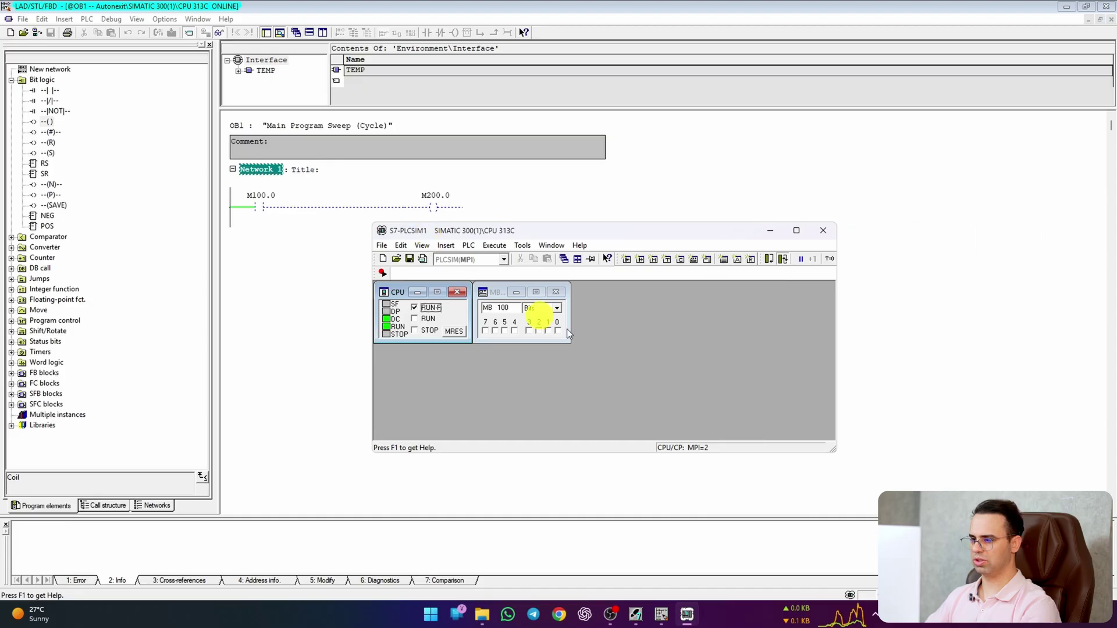
left_click(653, 260)
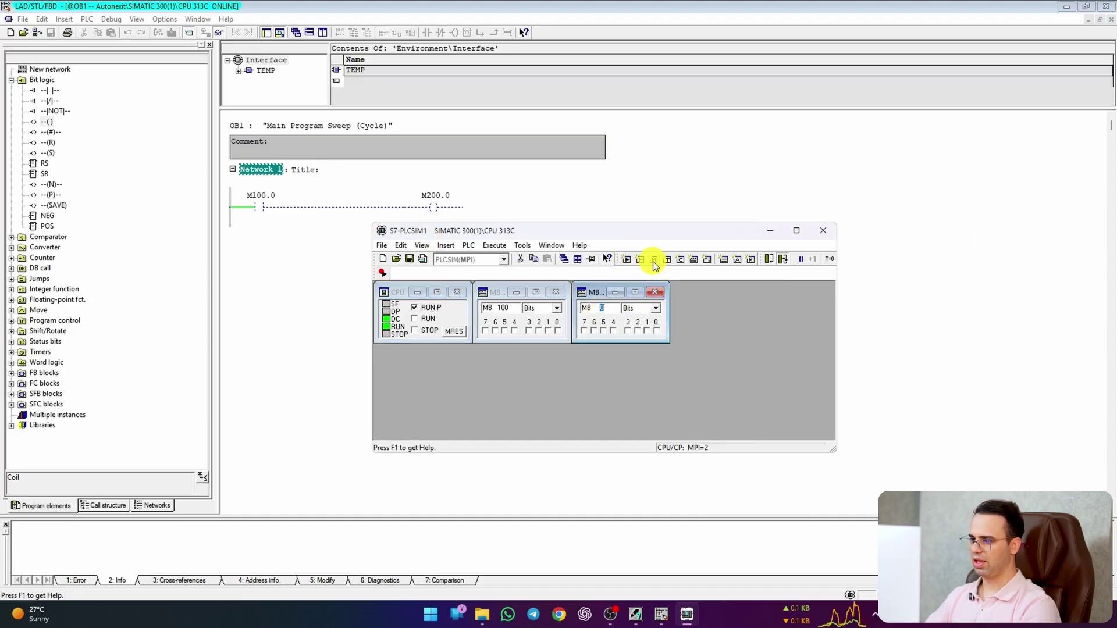
left_click(653, 261)
Step: Enter M100.0 as the third monitor's address, then shorten it by one character
left_click(612, 312)
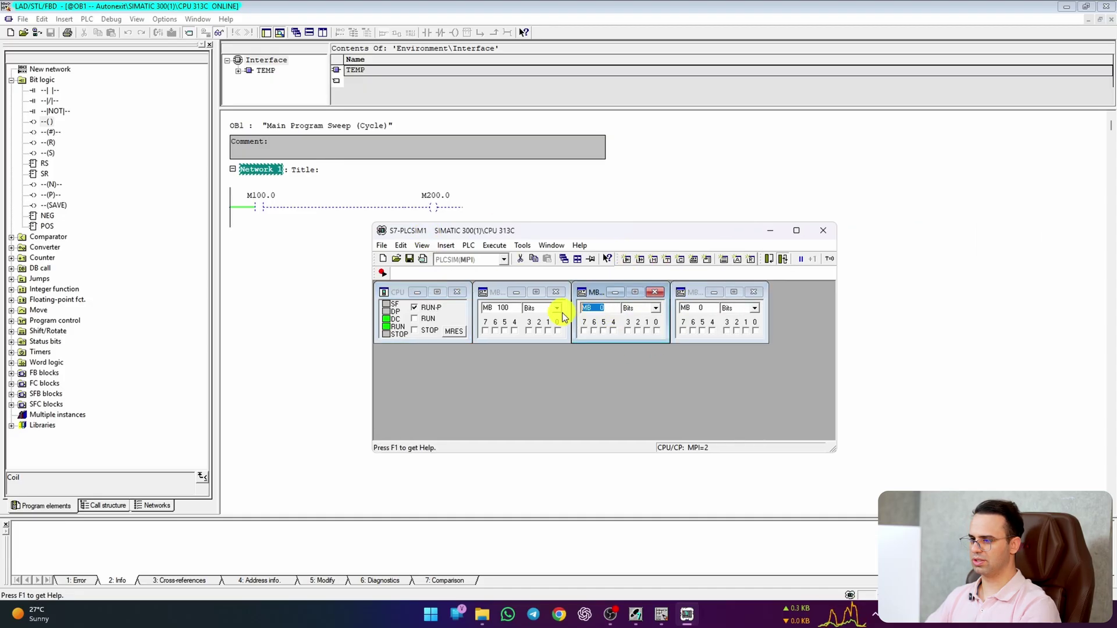
type("m")
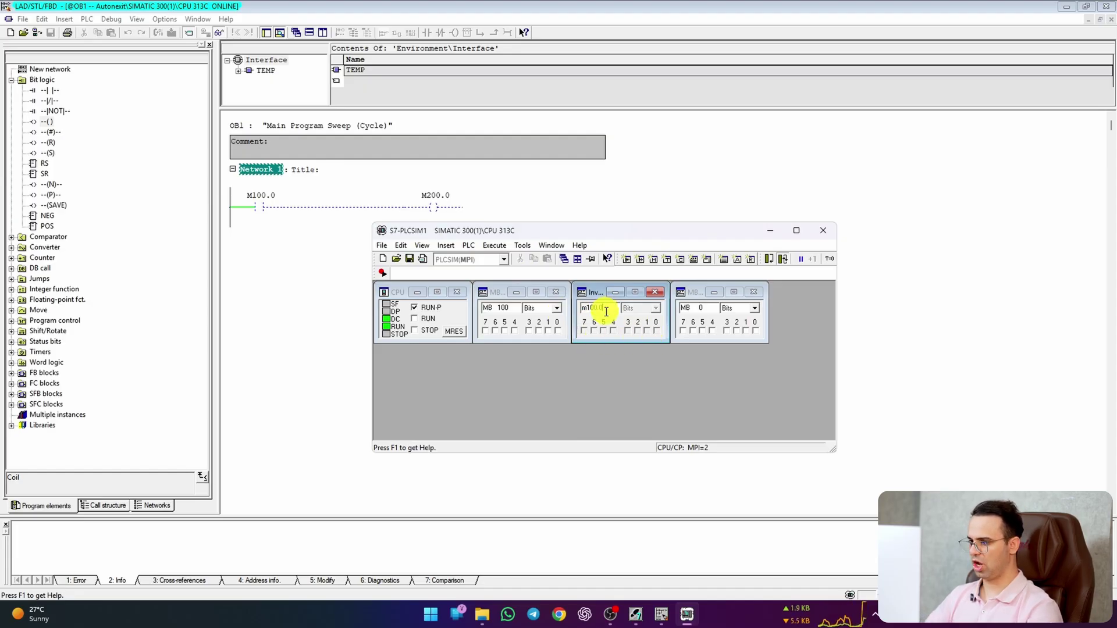
type("100.0")
key("Return")
left_click(645, 313)
left_click(624, 308)
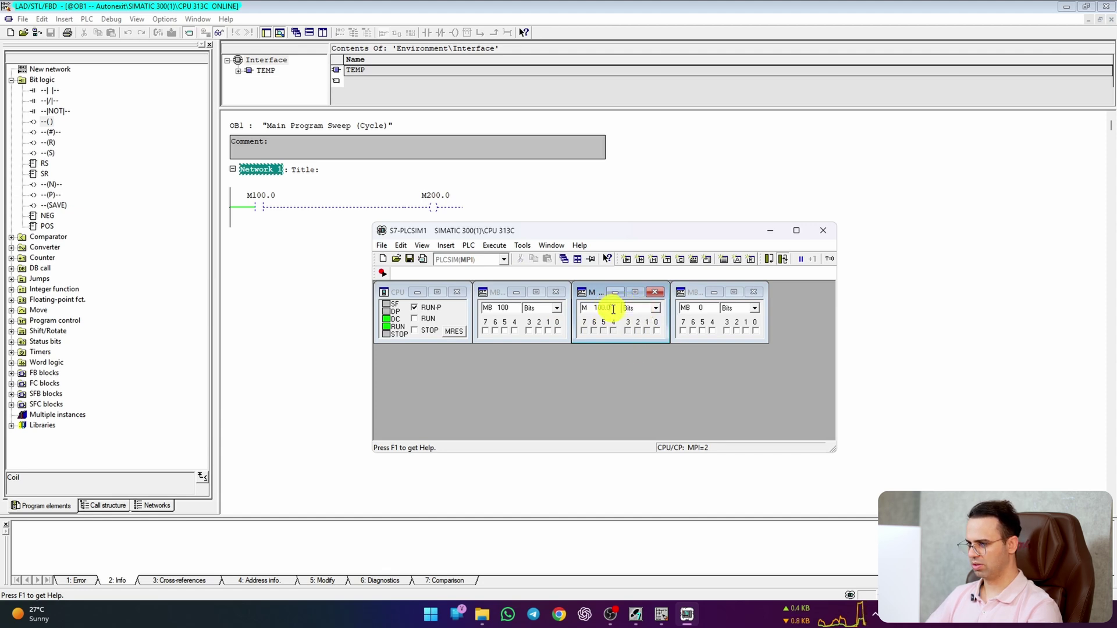
key("BackSpace")
key("BackSpace")
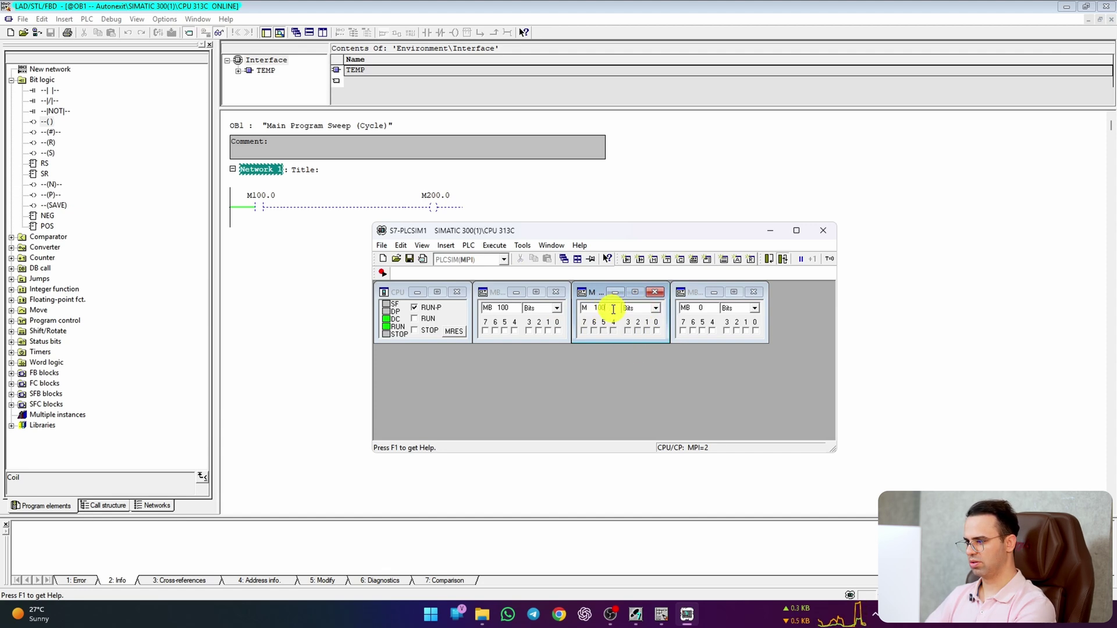
key("Return")
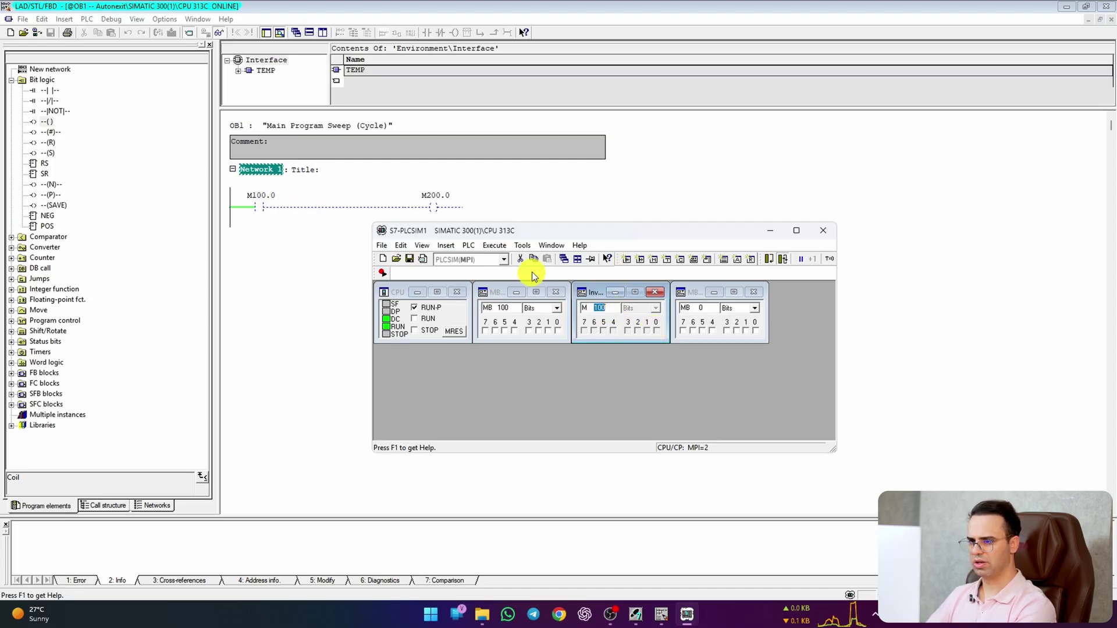
Step: Set the third monitor to MB100 and switch on bit M100.0
left_click_drag(535, 231, 450, 253)
left_click(625, 331)
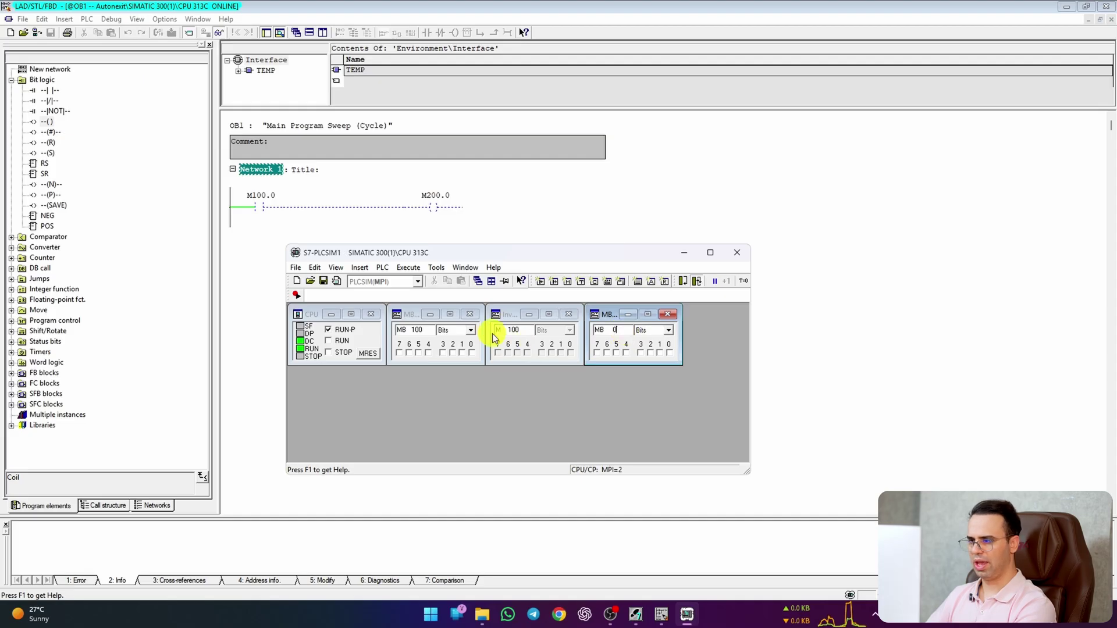
left_click(520, 330)
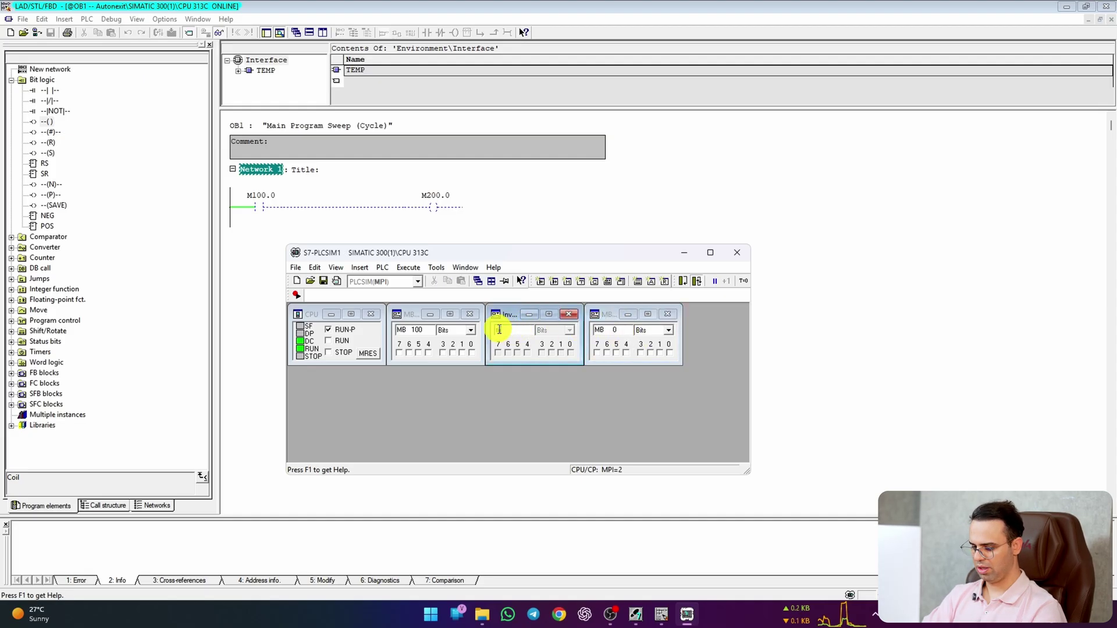
type("MB100")
key("Return")
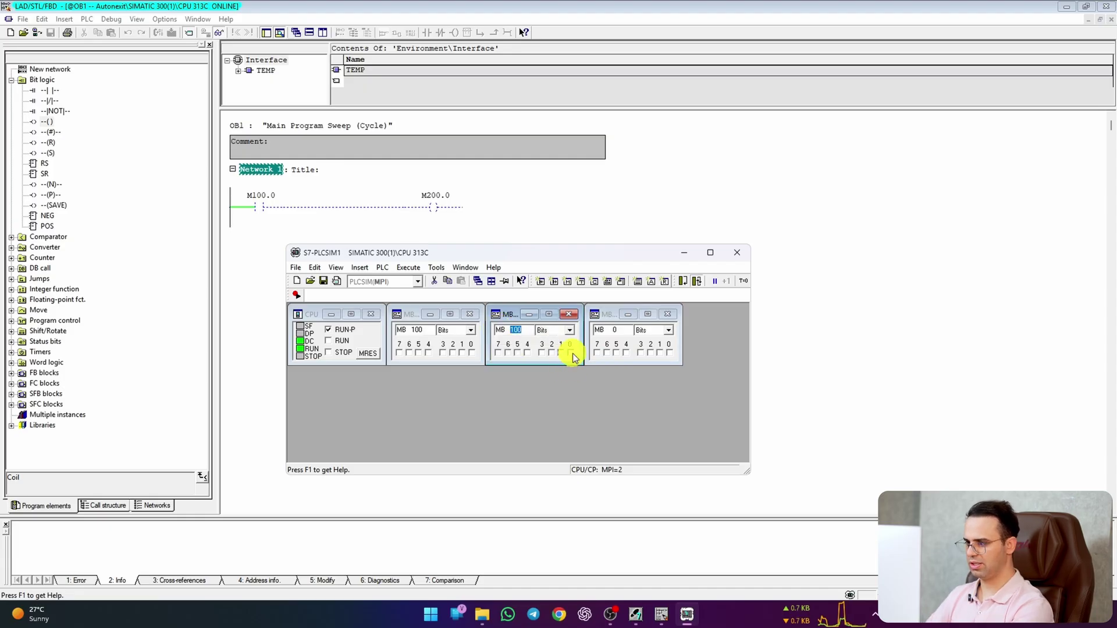
left_click(571, 353)
Step: Toggle M100.0 while watching the MB 200 monitor, then switch off OB1 monitoring
left_click(605, 330)
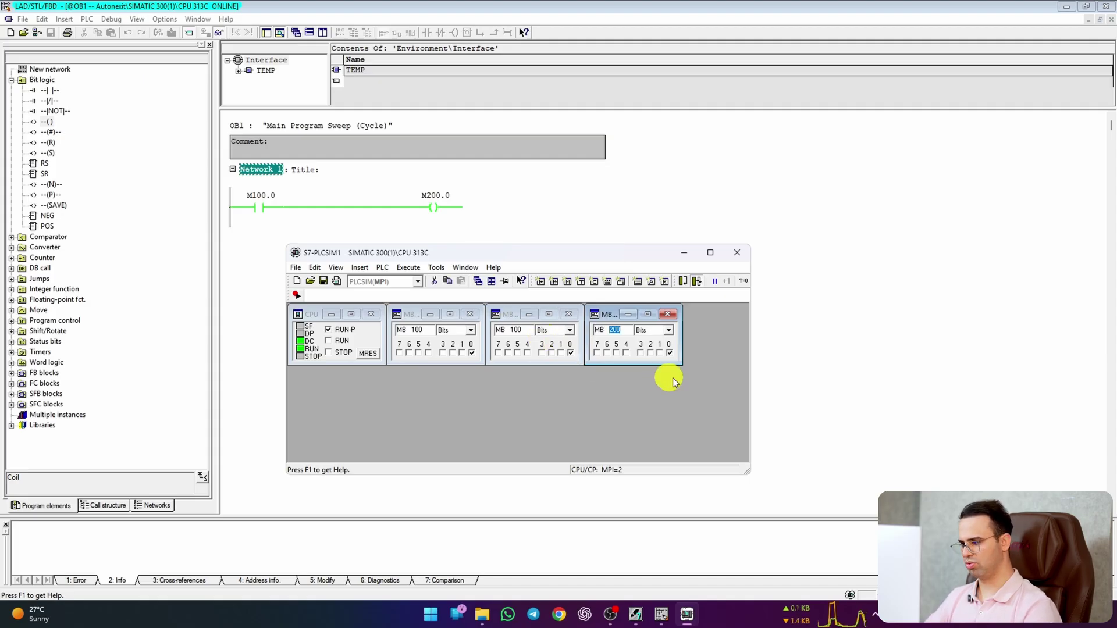
left_click(571, 352)
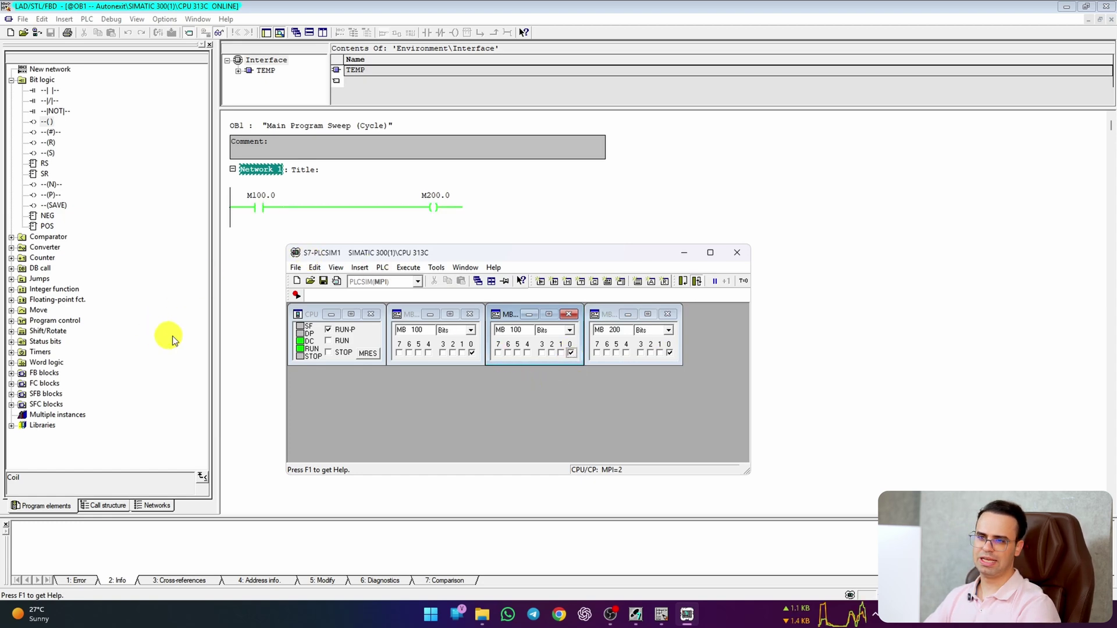
left_click_drag(423, 260, 618, 269)
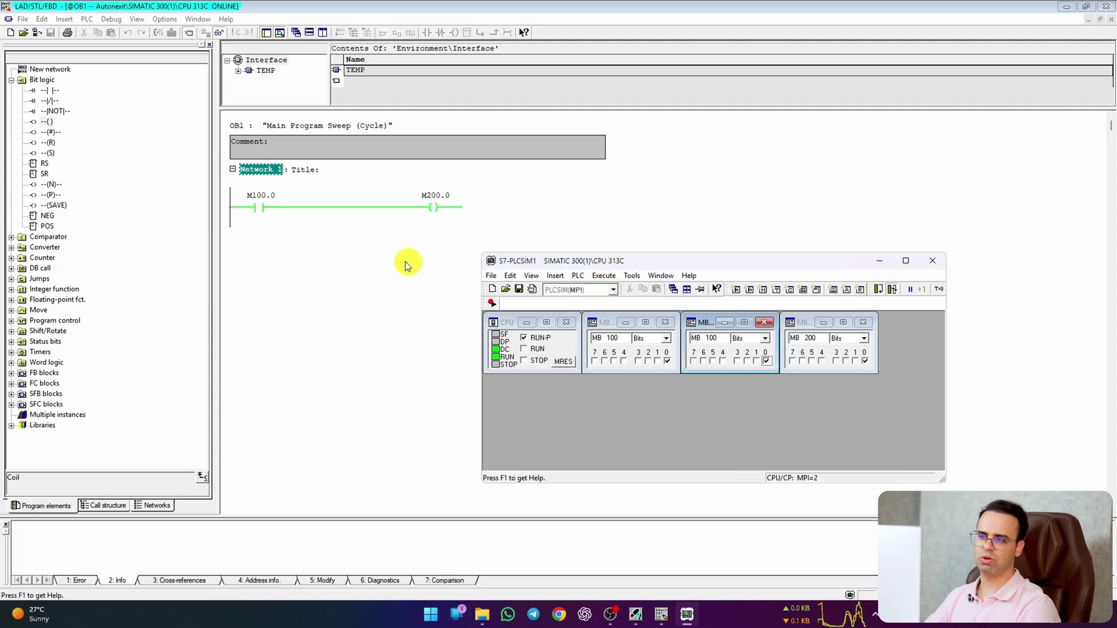
left_click(218, 33)
left_click(349, 209)
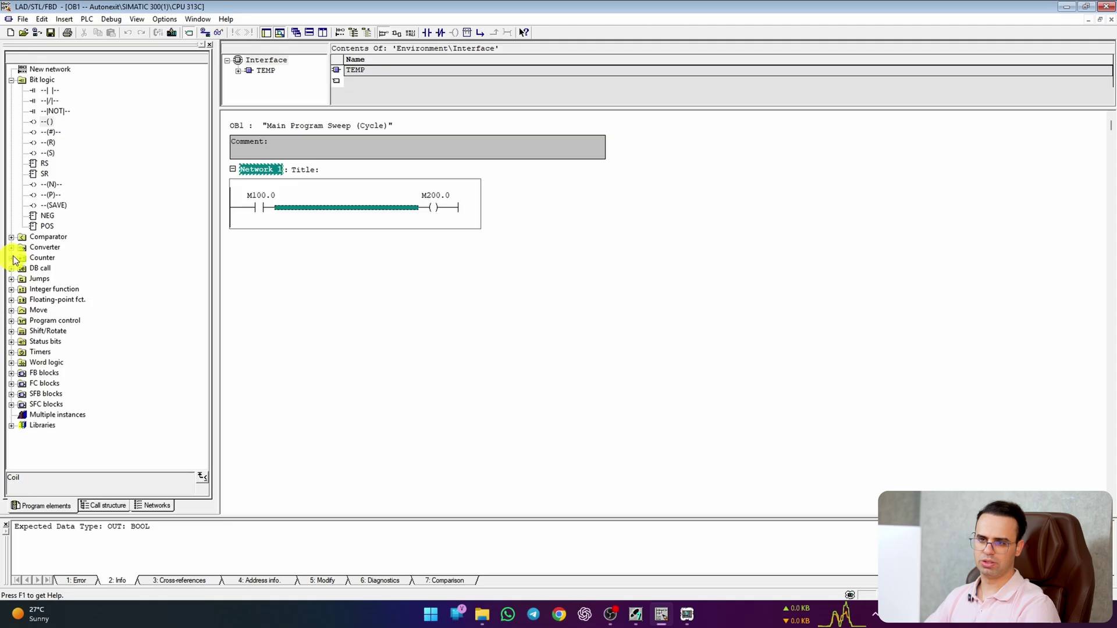
Step: Place an S_ODT on-delay timer on the rung and number it T0
left_click(13, 354)
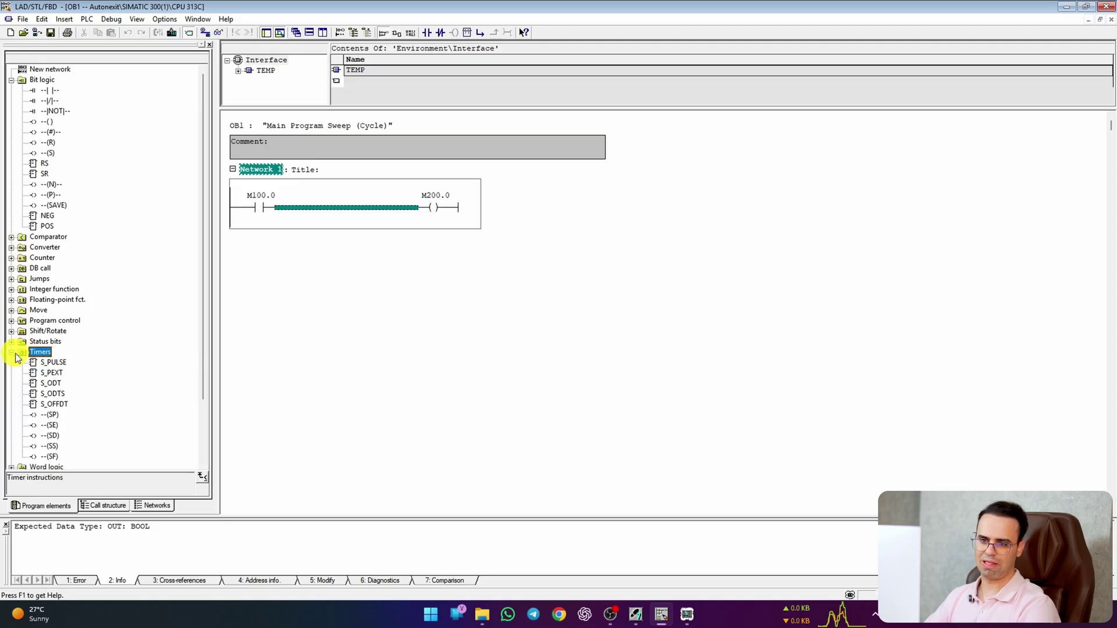
left_click(53, 373)
left_click(50, 384)
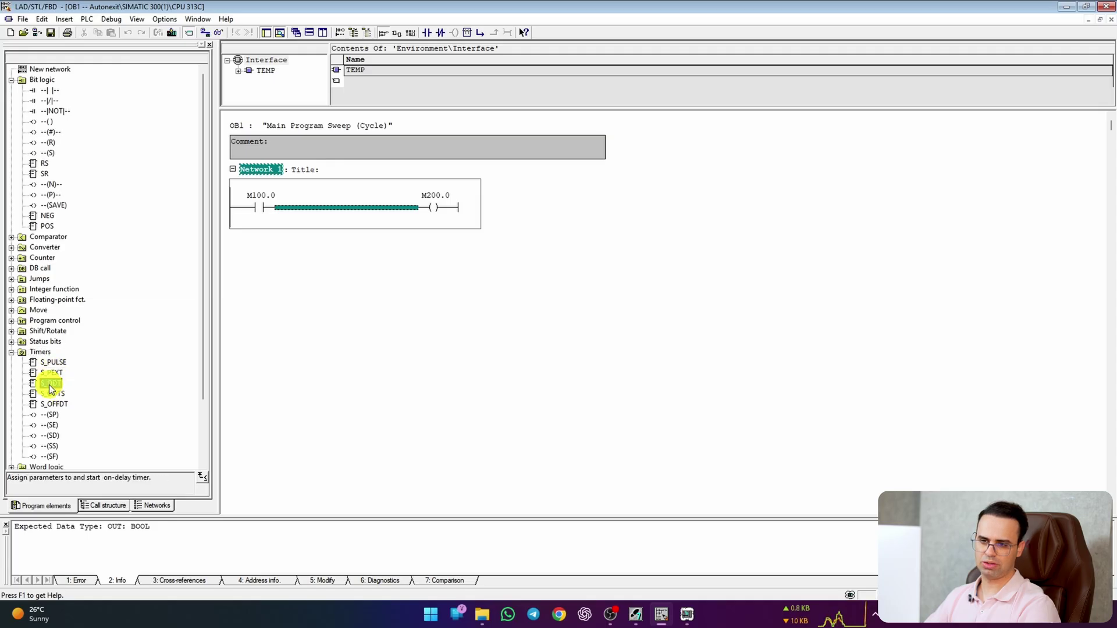
left_click_drag(50, 388, 321, 218)
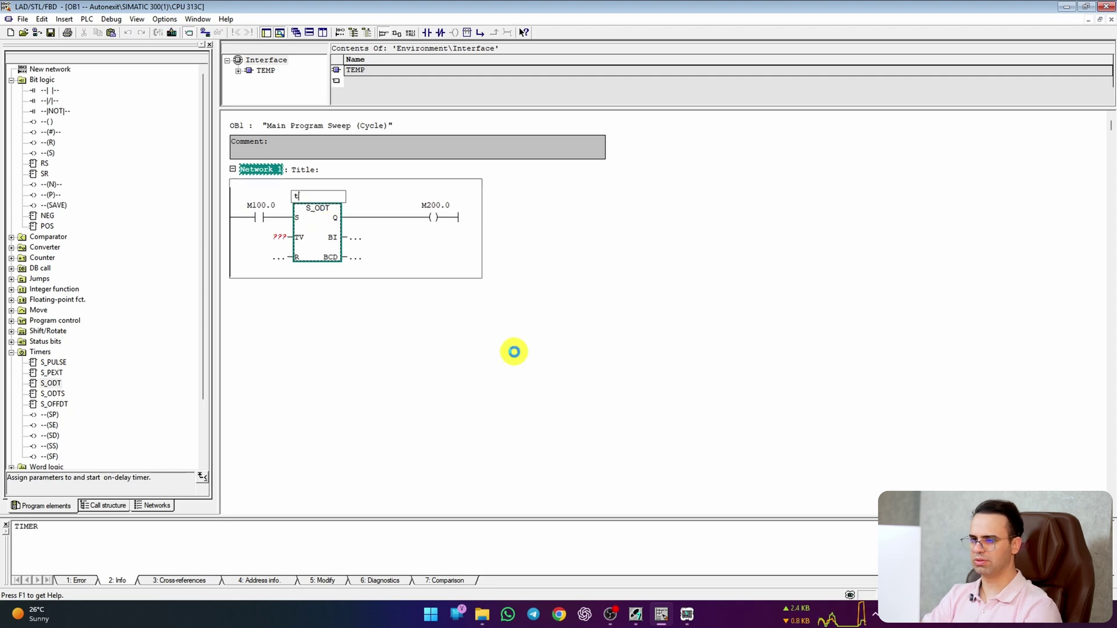
type("T0")
key("Return")
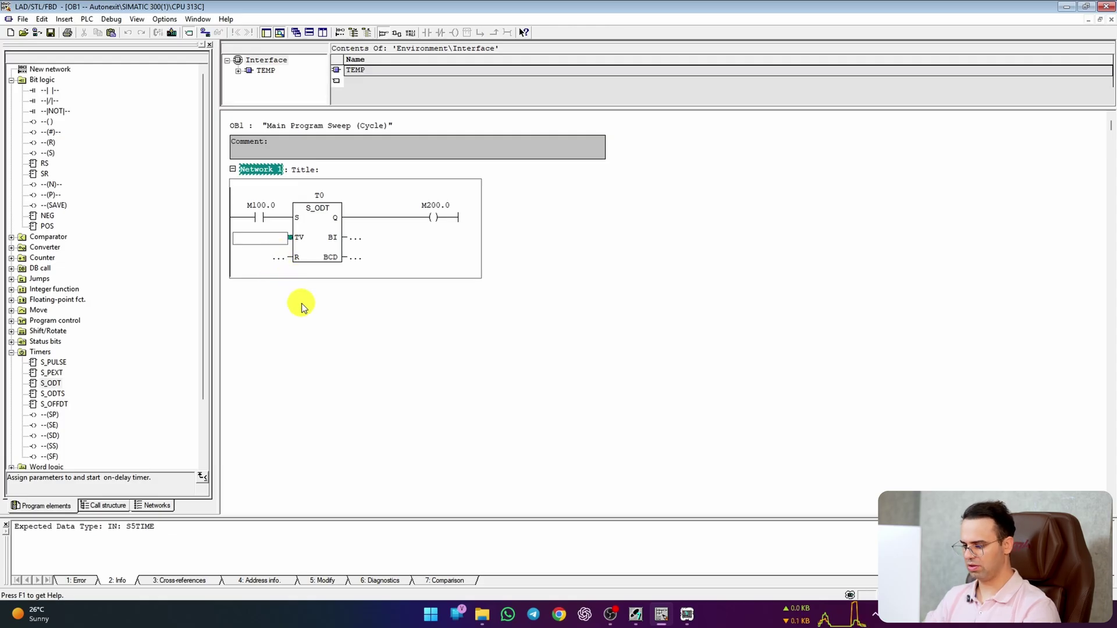
Step: Try 10s and then 5ms as the TV preset, and clear it back to unset
type("10s")
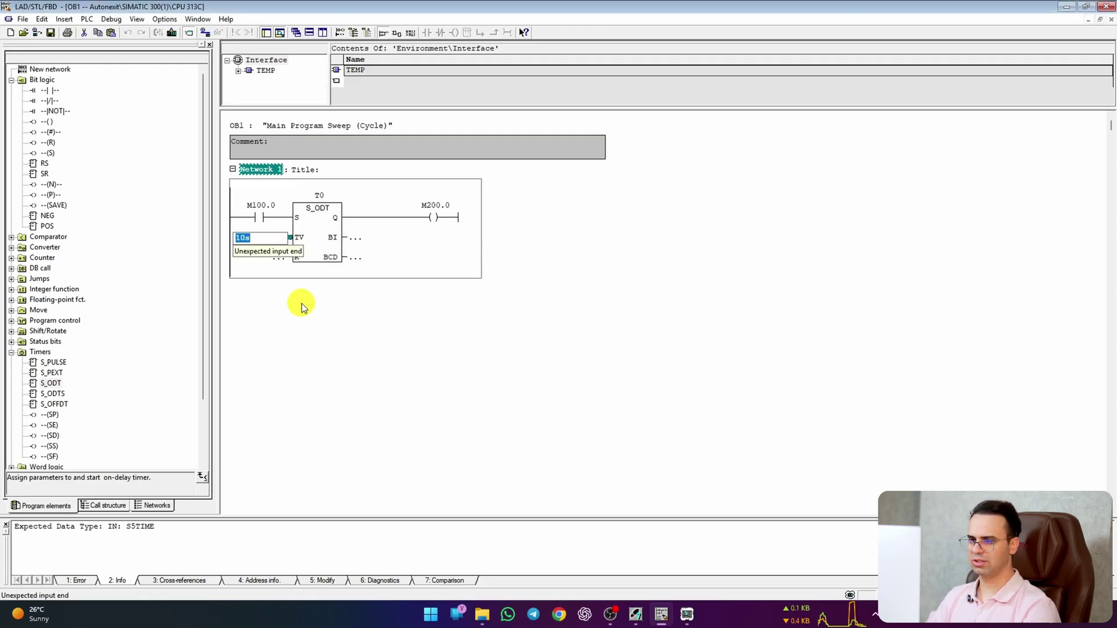
key("Return")
left_click(273, 242)
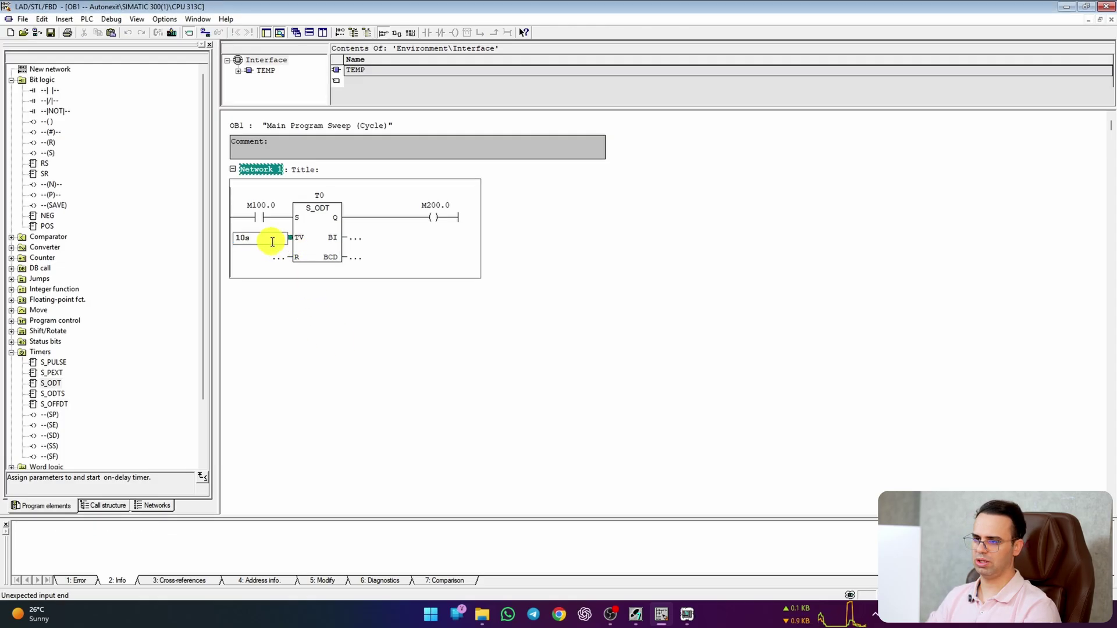
left_click(272, 242)
key("BackSpace")
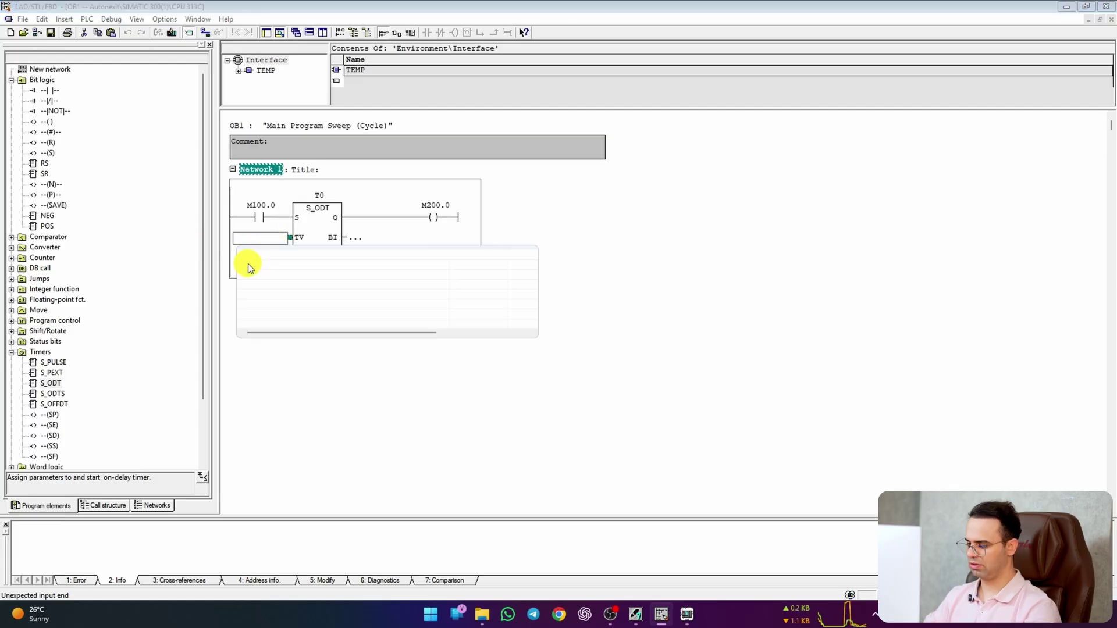
type("5ms")
key("Return")
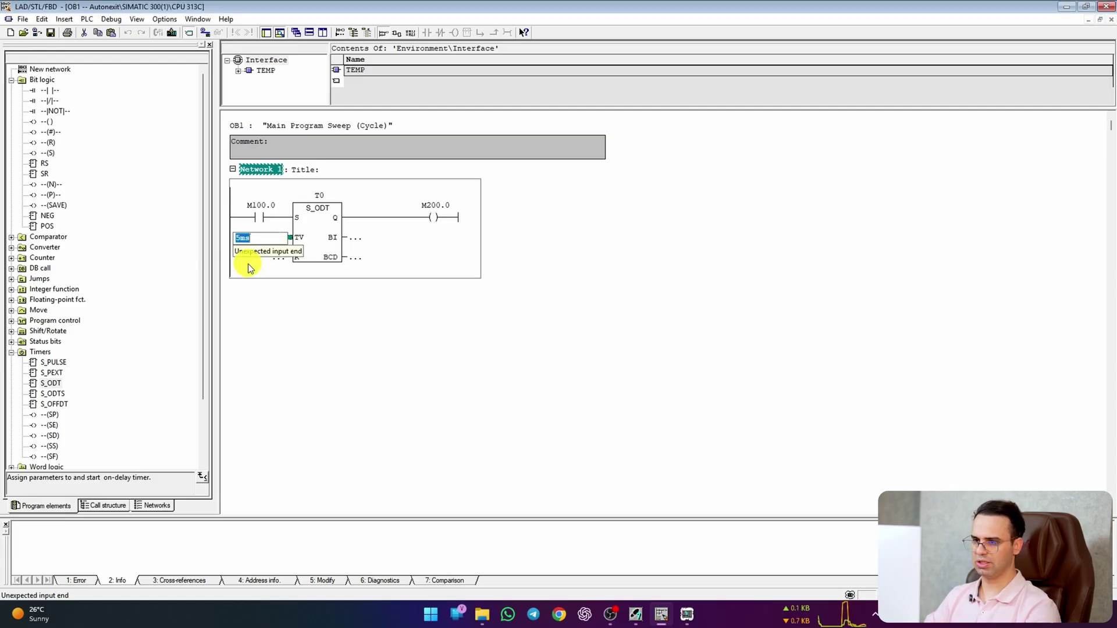
key("BackSpace")
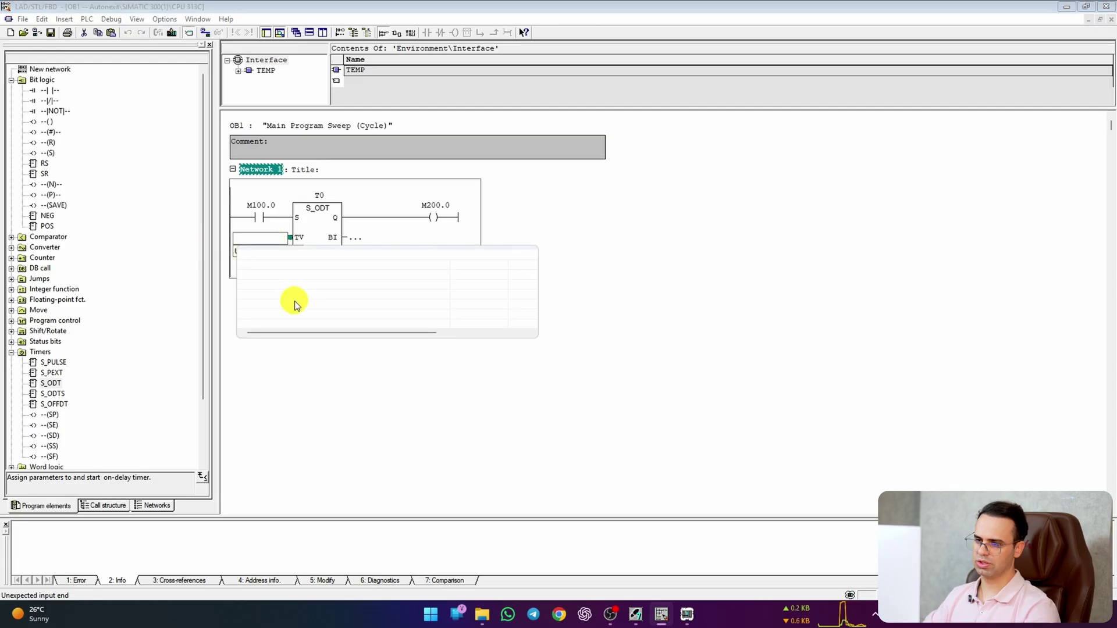
key("Escape")
left_click(330, 238)
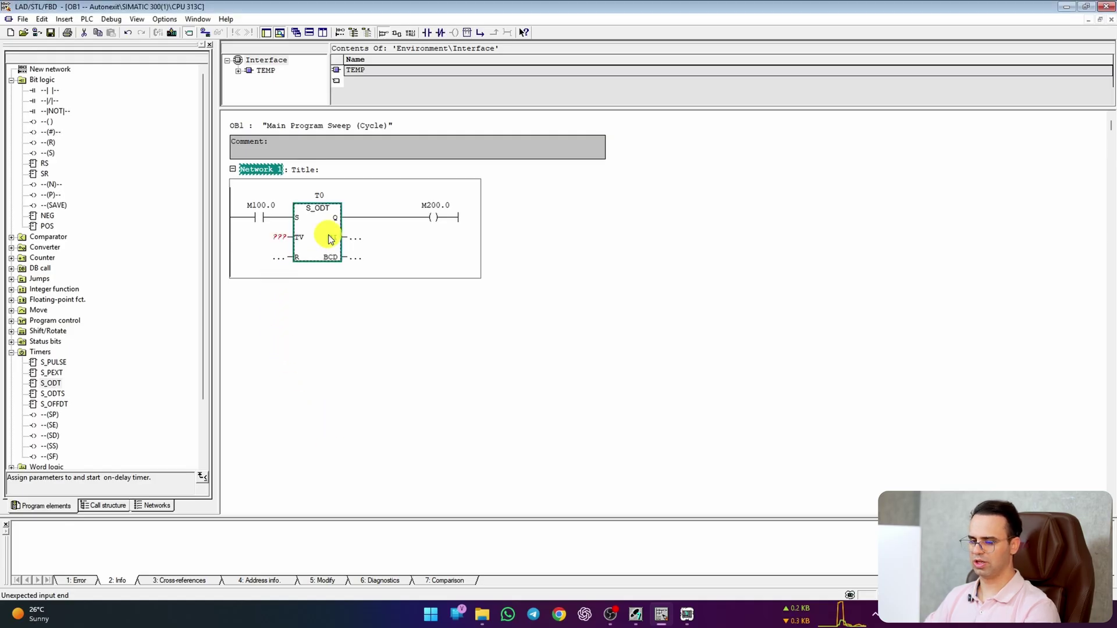
Step: Read the F1 help example for the S_ODT timer block
right_click(330, 239)
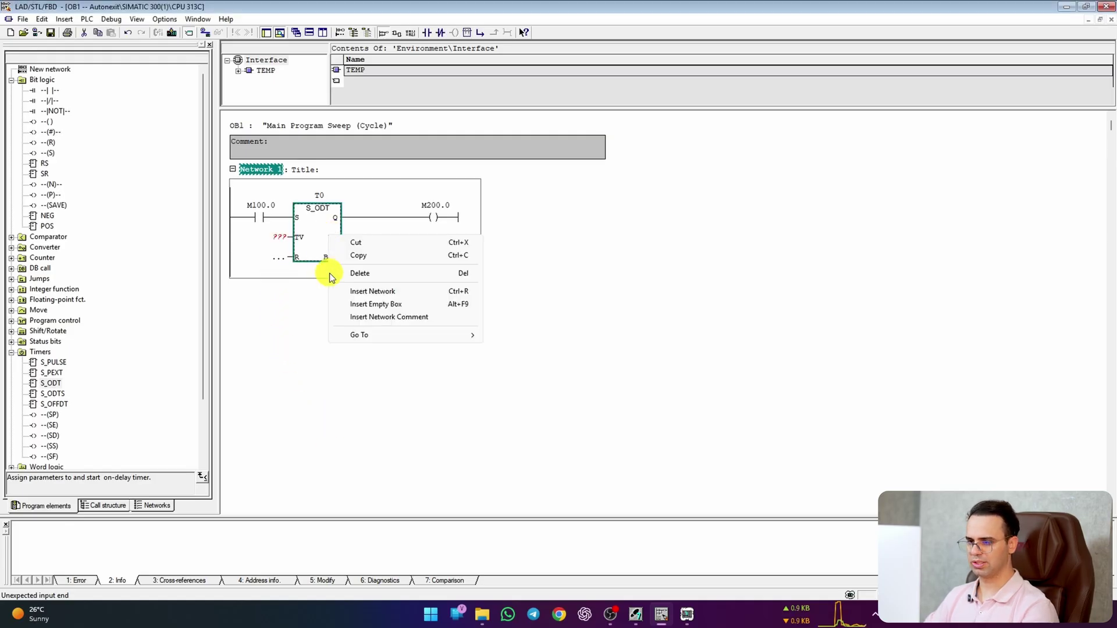
left_click(331, 231)
key("F1")
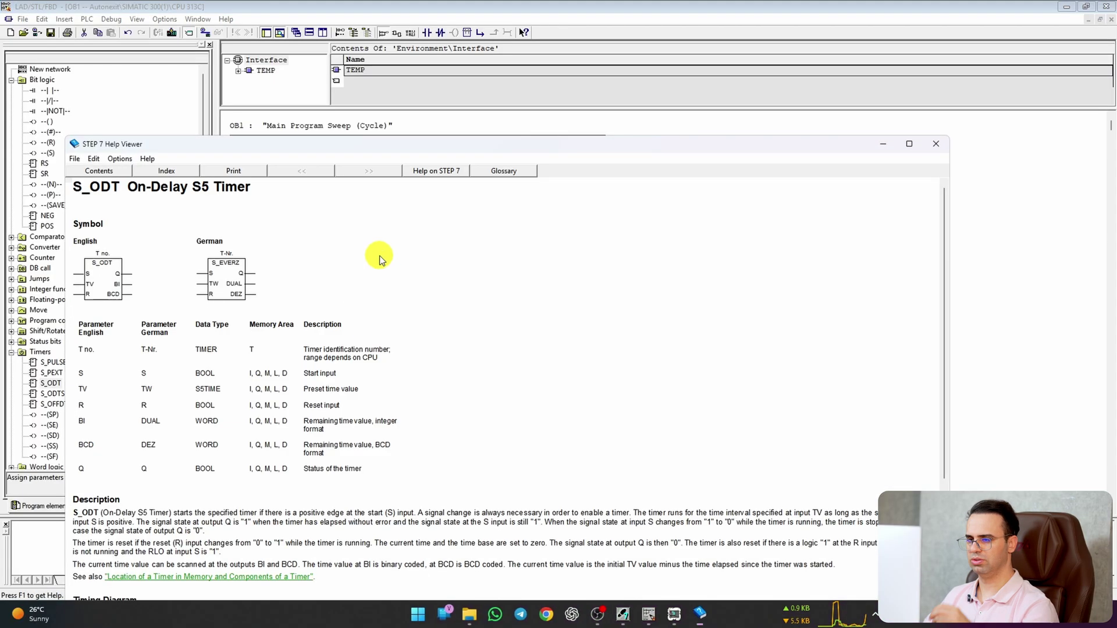
scroll(327, 349, "down", 4)
scroll(326, 349, "down", 5)
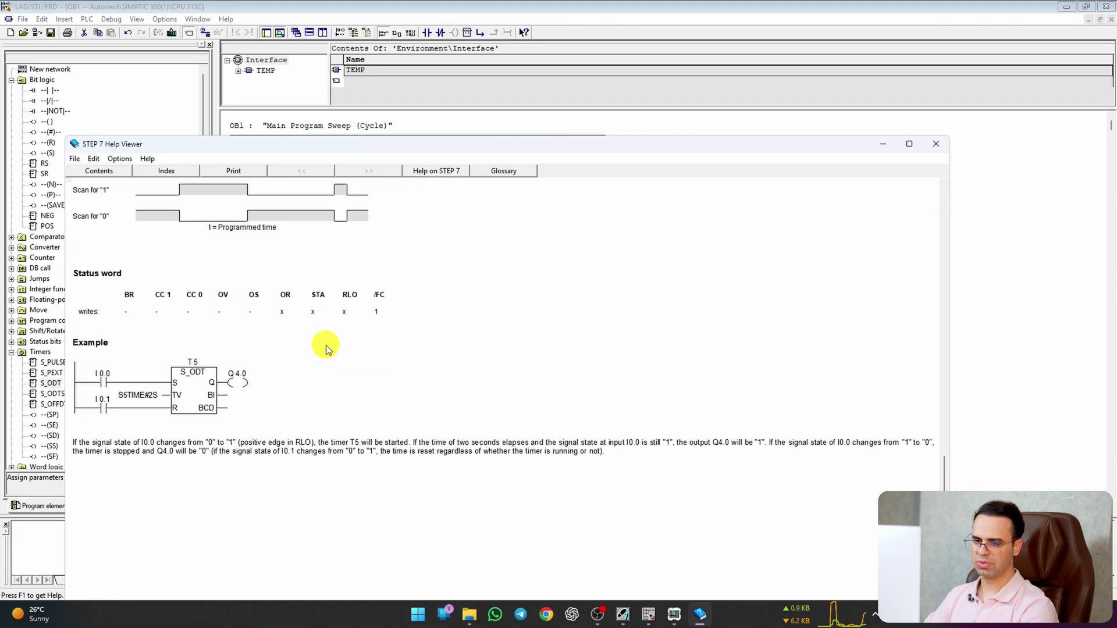
left_click(1003, 232)
Step: Enter s5time#10s at the TV input so T0's preset reads S5T#10S
left_click(284, 235)
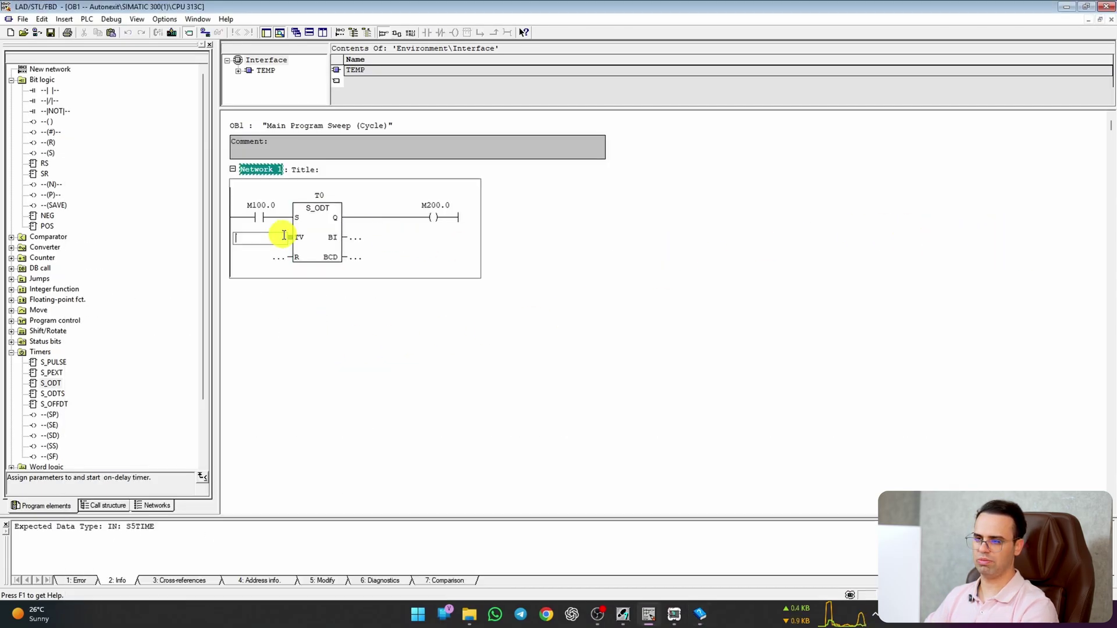
type("s5time#")
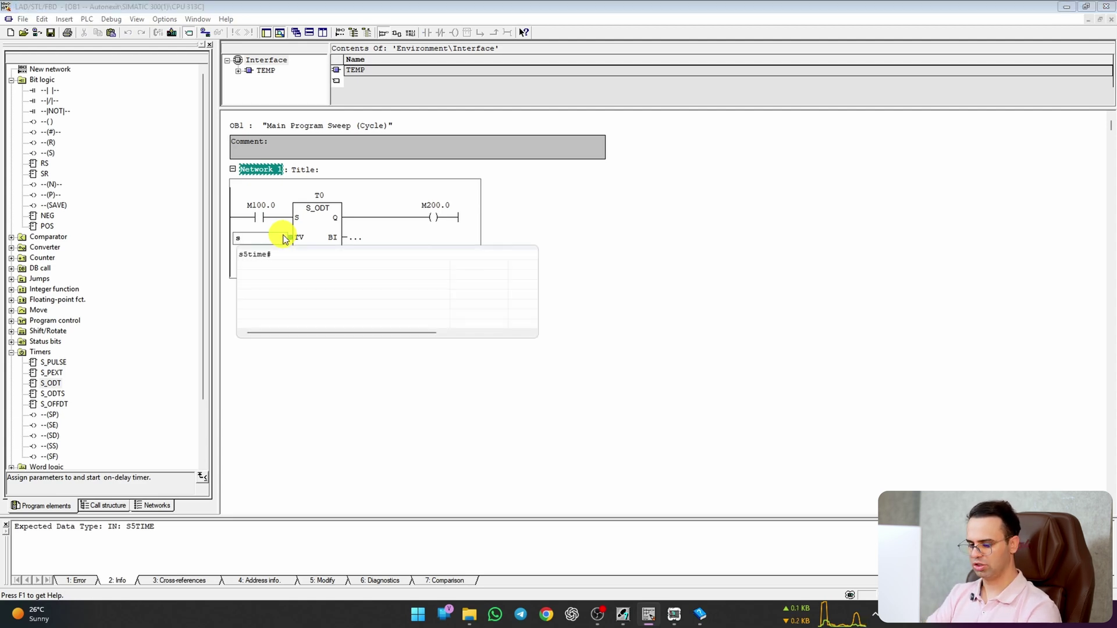
type("10s")
key("Return")
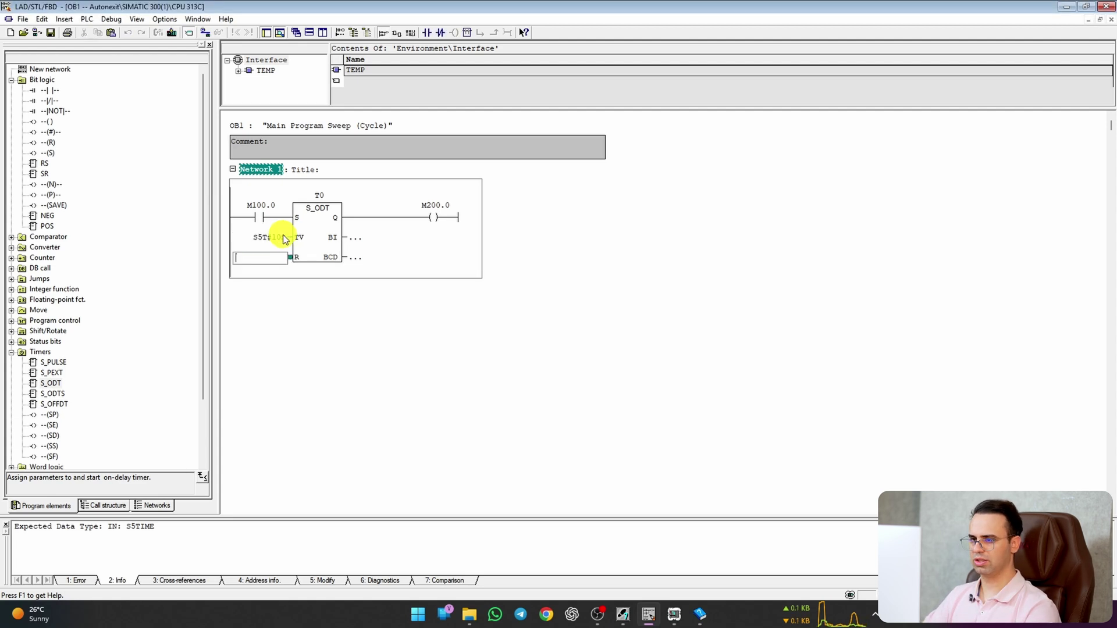
left_click(499, 349)
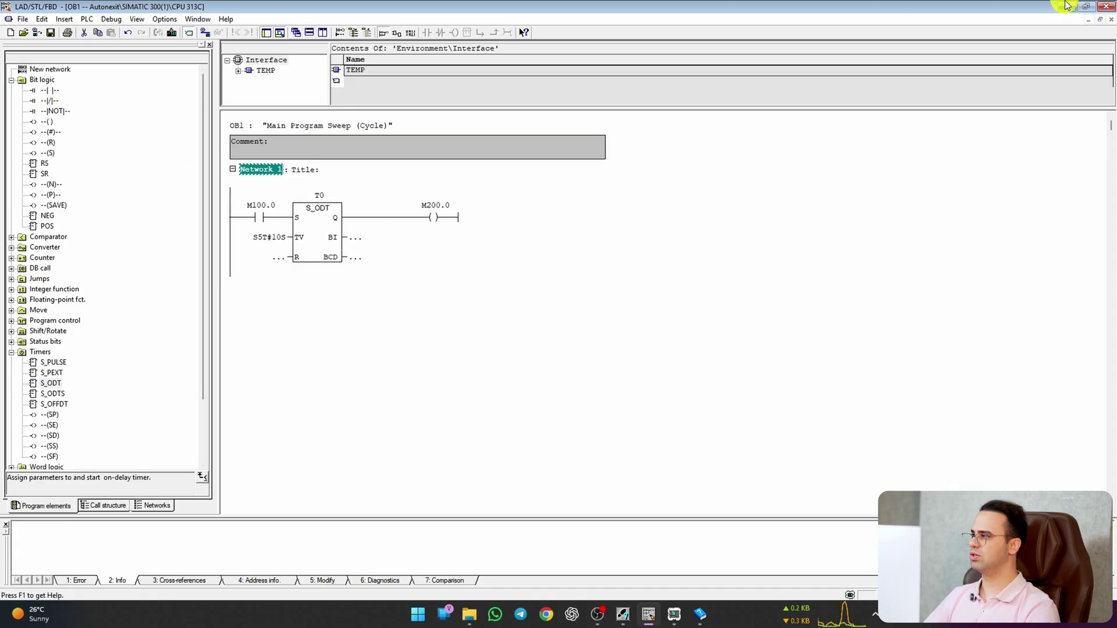
Step: Download the updated OB1 with timer T0 to the simulated CPU 313C, restart it, and reopen OB1
left_click(1068, 5)
left_click(104, 38)
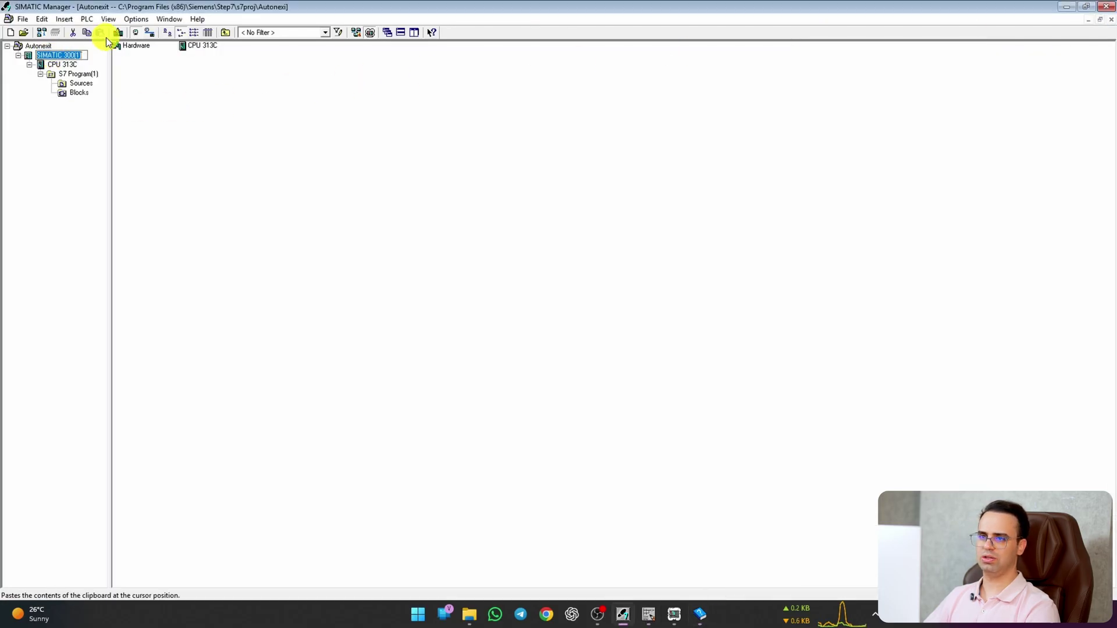
left_click(116, 33)
left_click(487, 362)
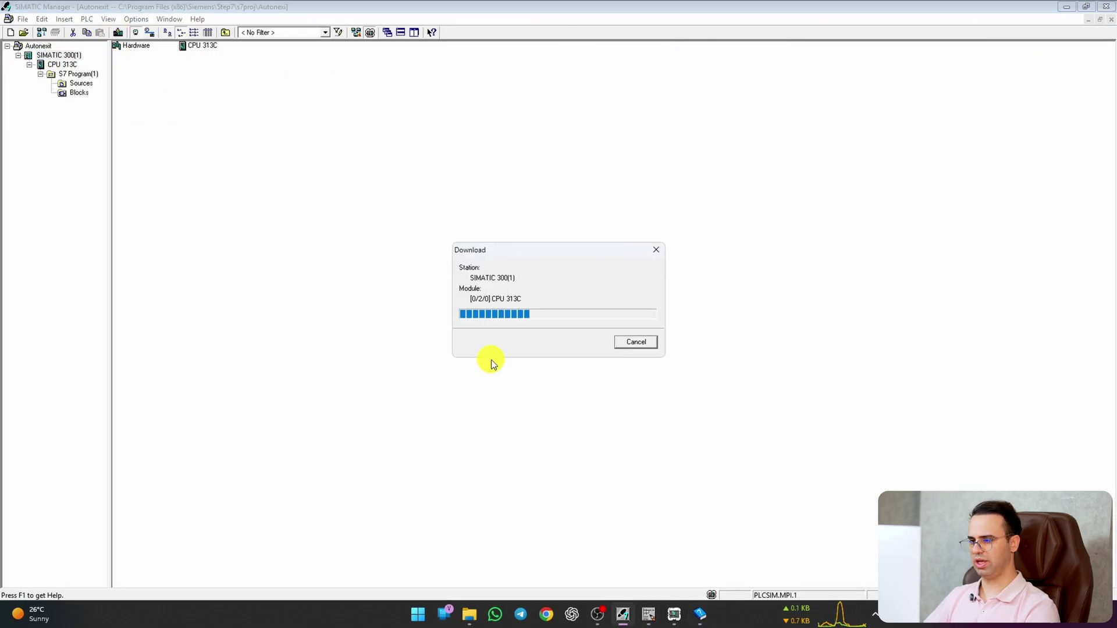
left_click(476, 335)
left_click(472, 335)
left_click(472, 329)
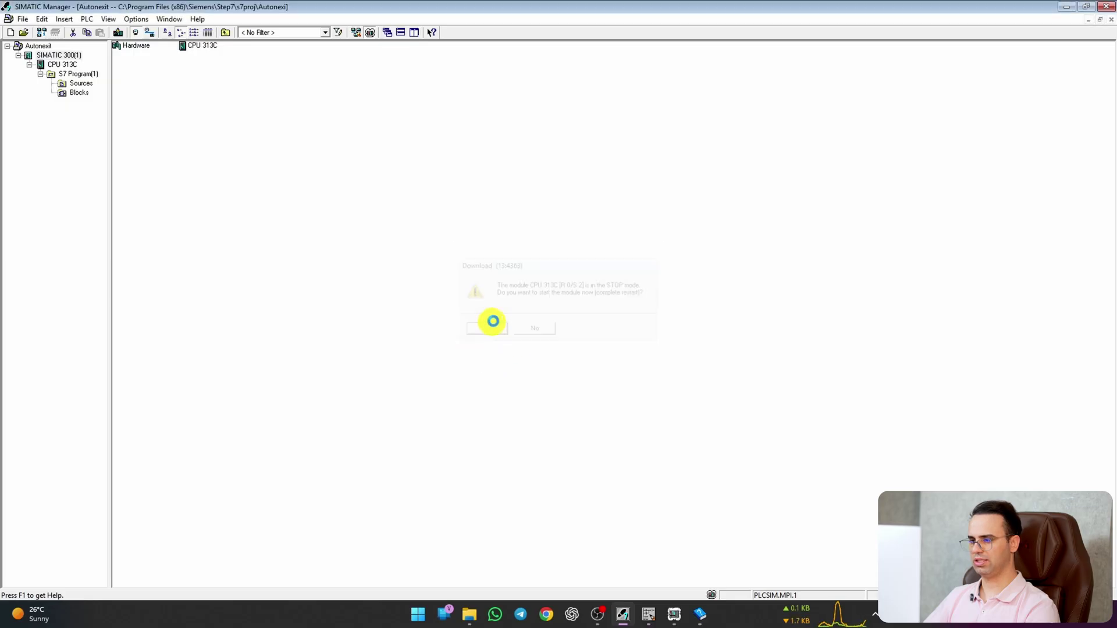
left_click(649, 615)
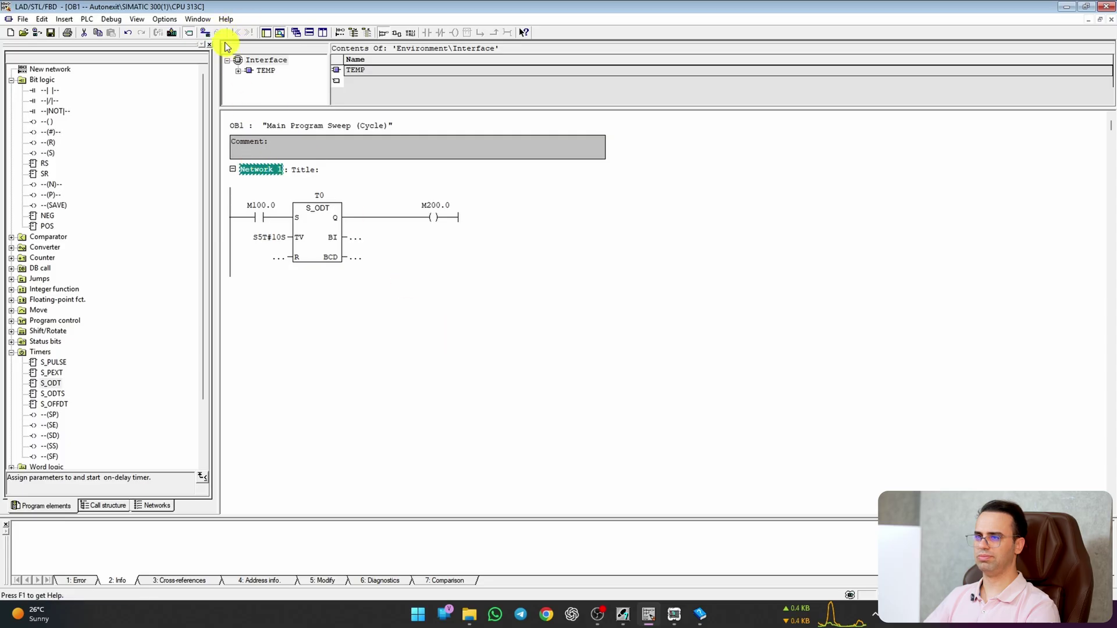
Step: Monitor the OB1 timer network online, confirming the block load
left_click(355, 237)
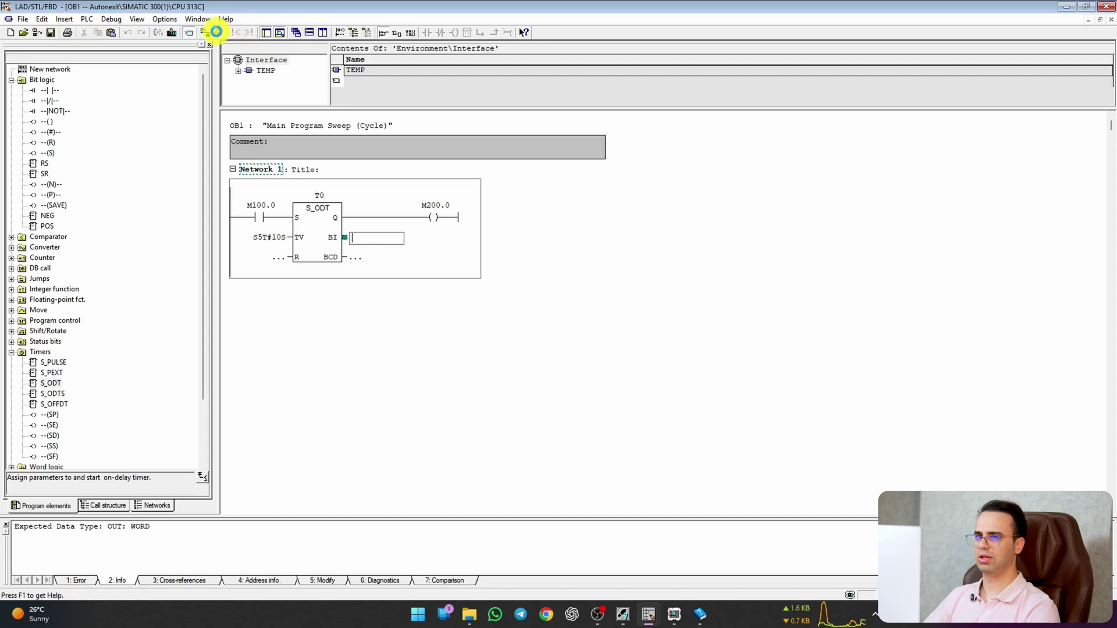
left_click(220, 35)
left_click(482, 339)
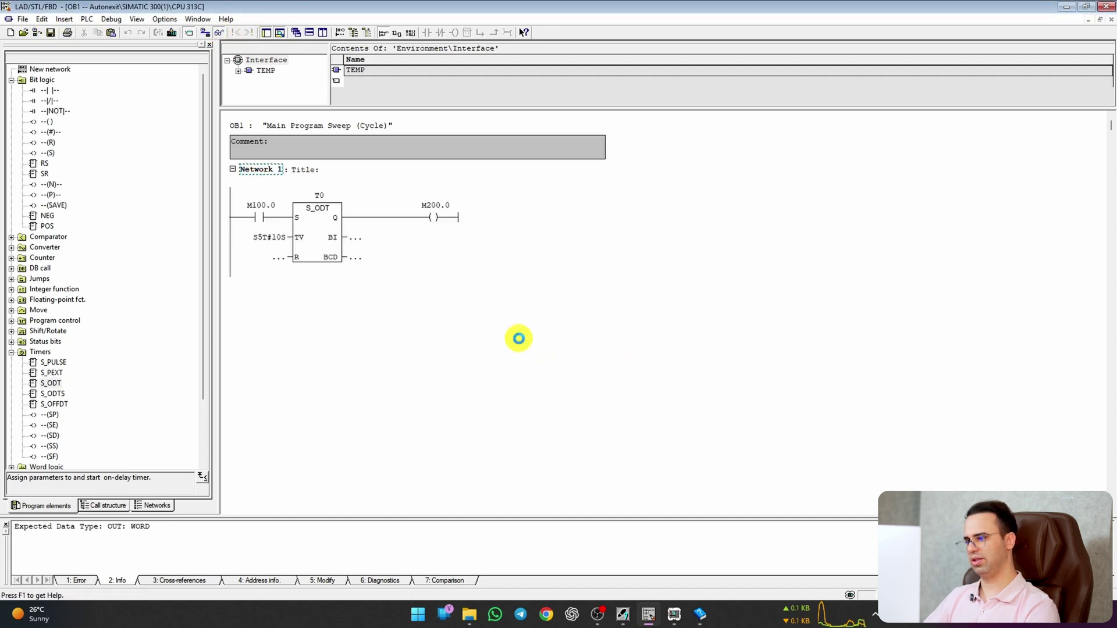
Step: In S7-PLCSIM, switch M100.0 on until T0's 10 s delay energizes M200.0, then off
left_click(674, 612)
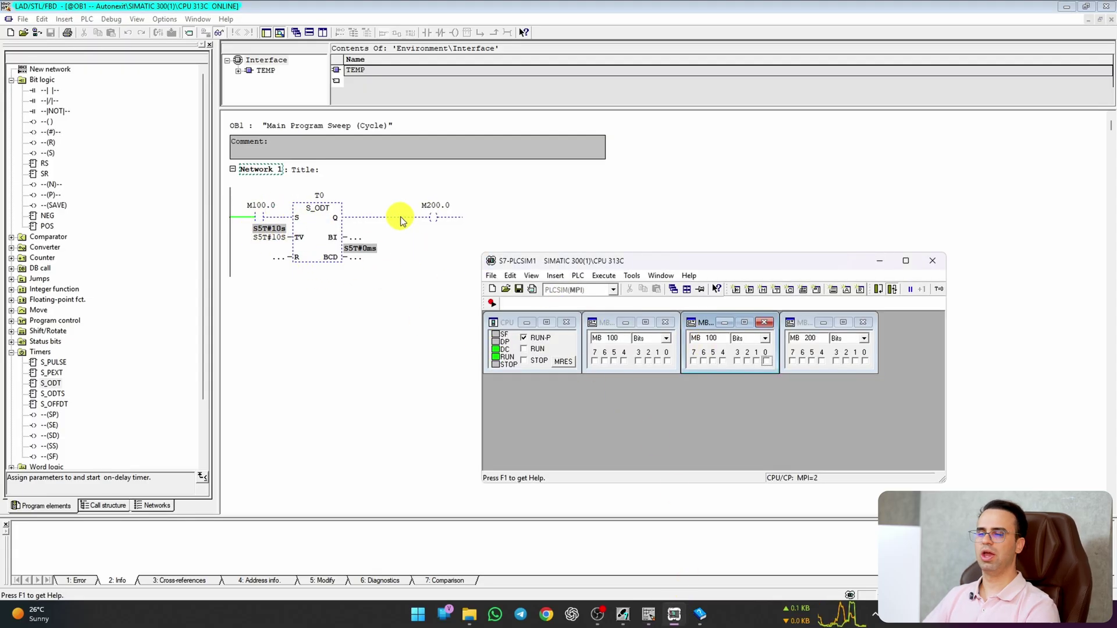
left_click(767, 362)
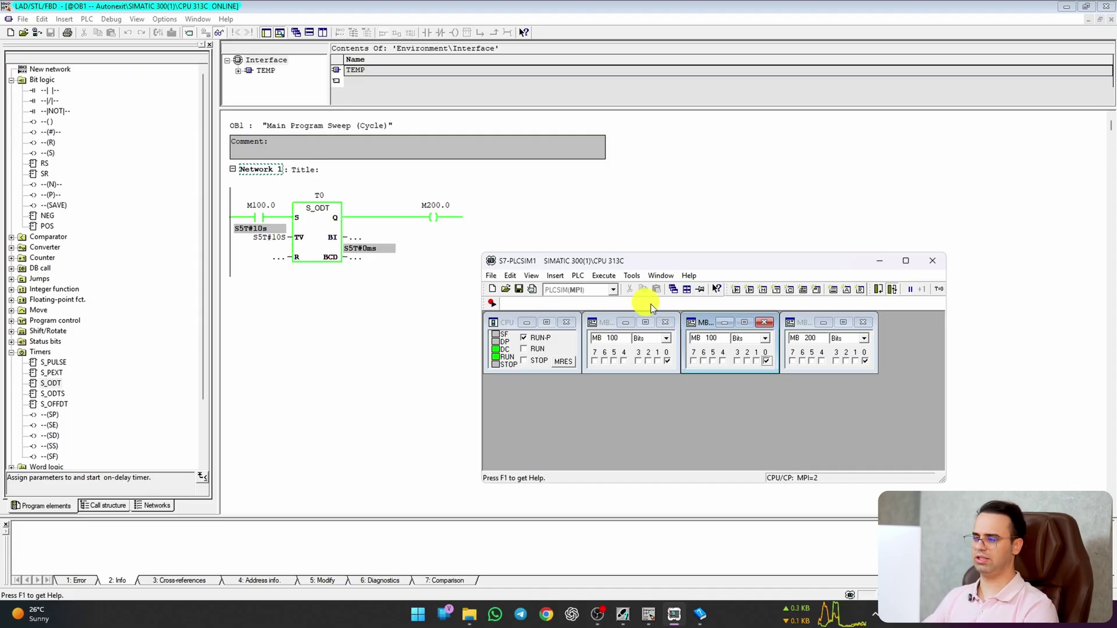
left_click(765, 362)
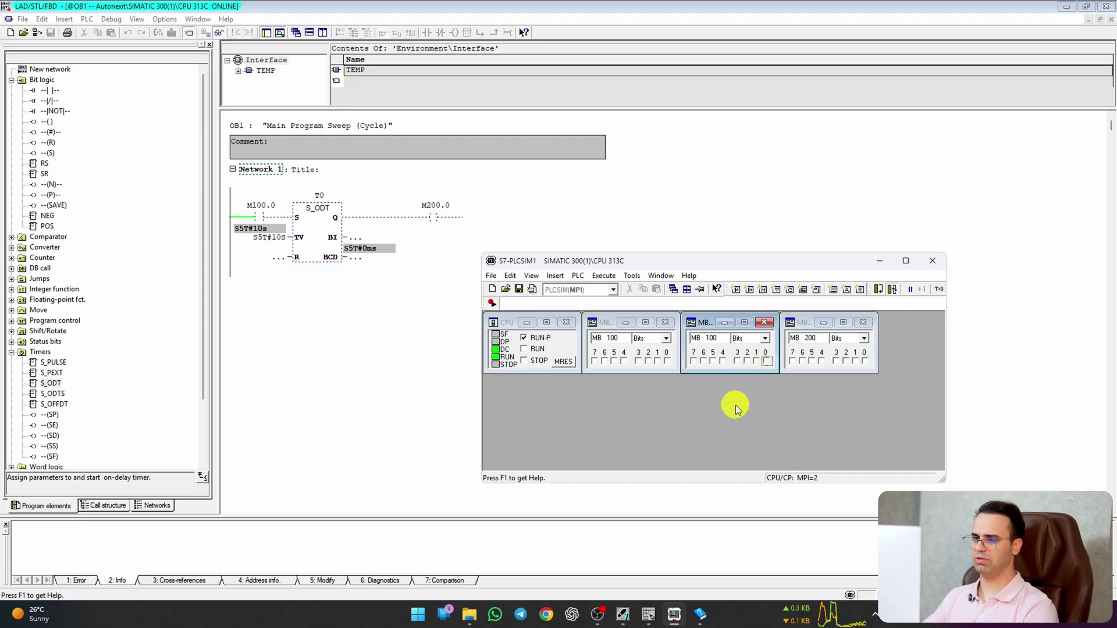